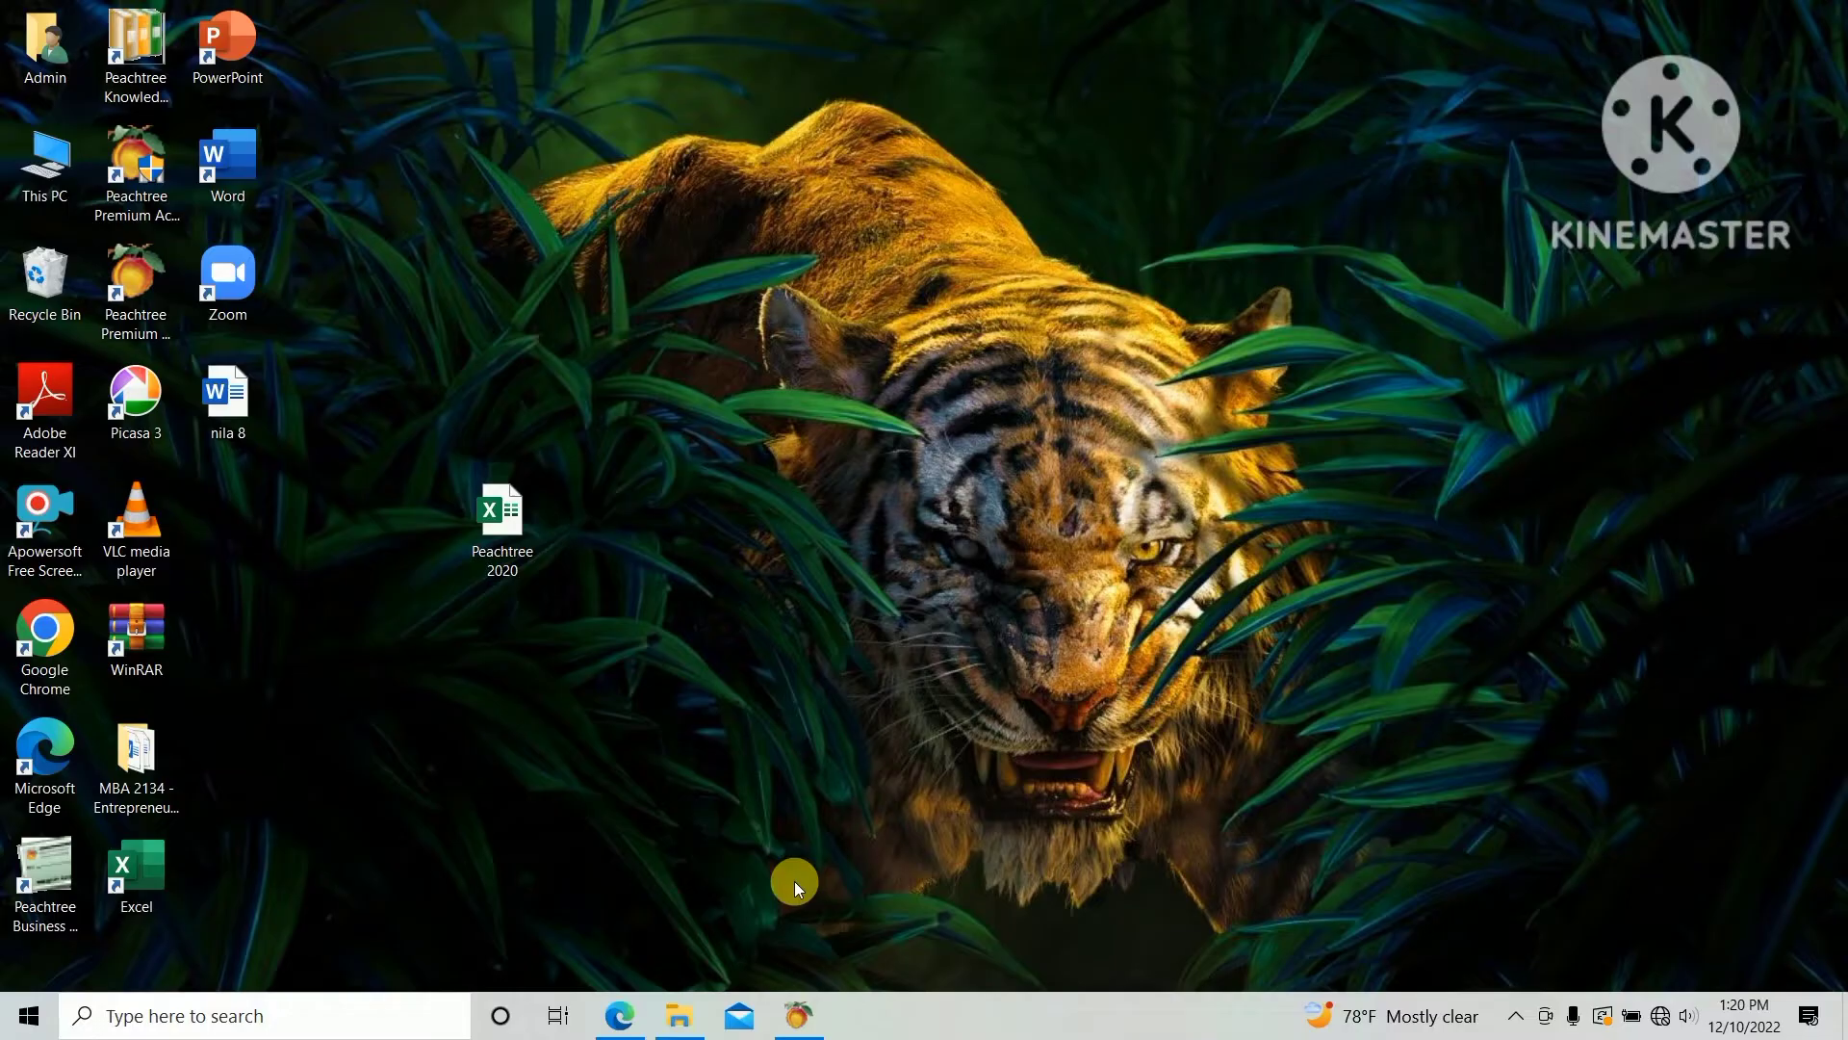
# - Bring the exam paper PDF back up at the page 8 cash sales table
pyautogui.click(624, 1010)
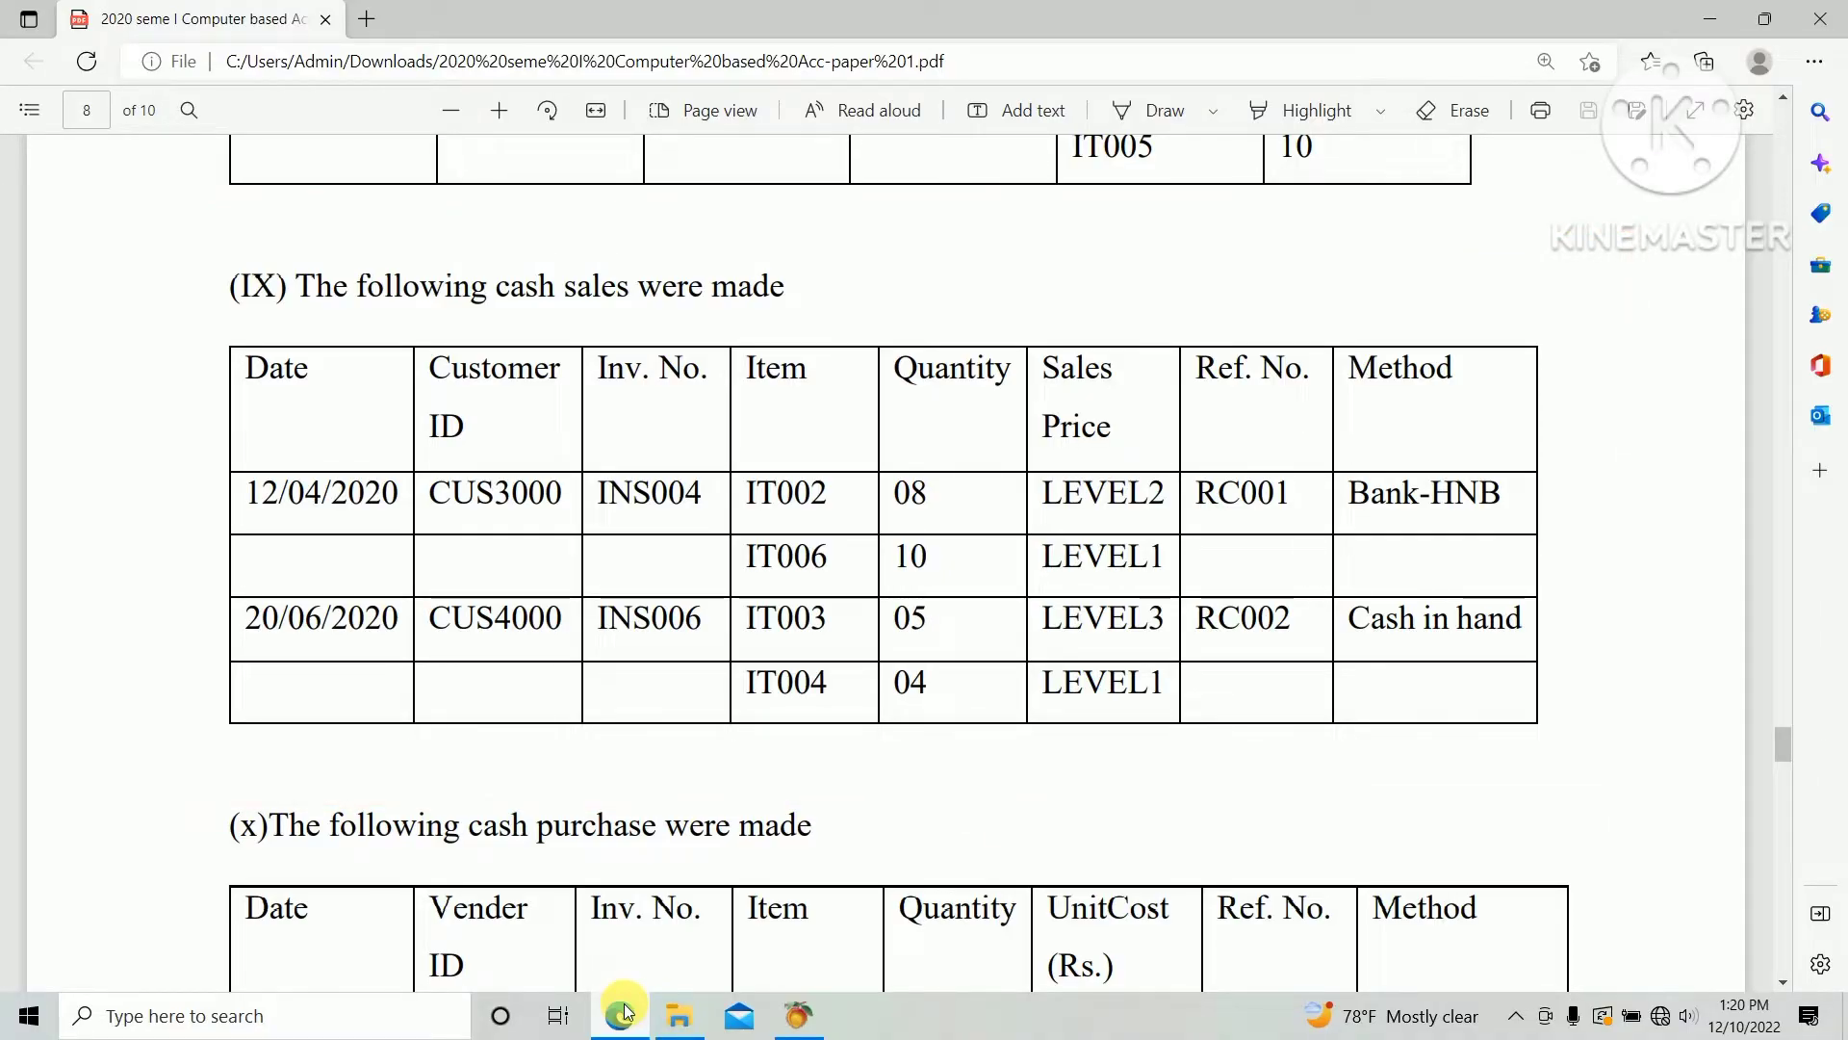
# - Switch to Peachtree and start a new sales invoice from Customers & Sales
pyautogui.click(782, 1028)
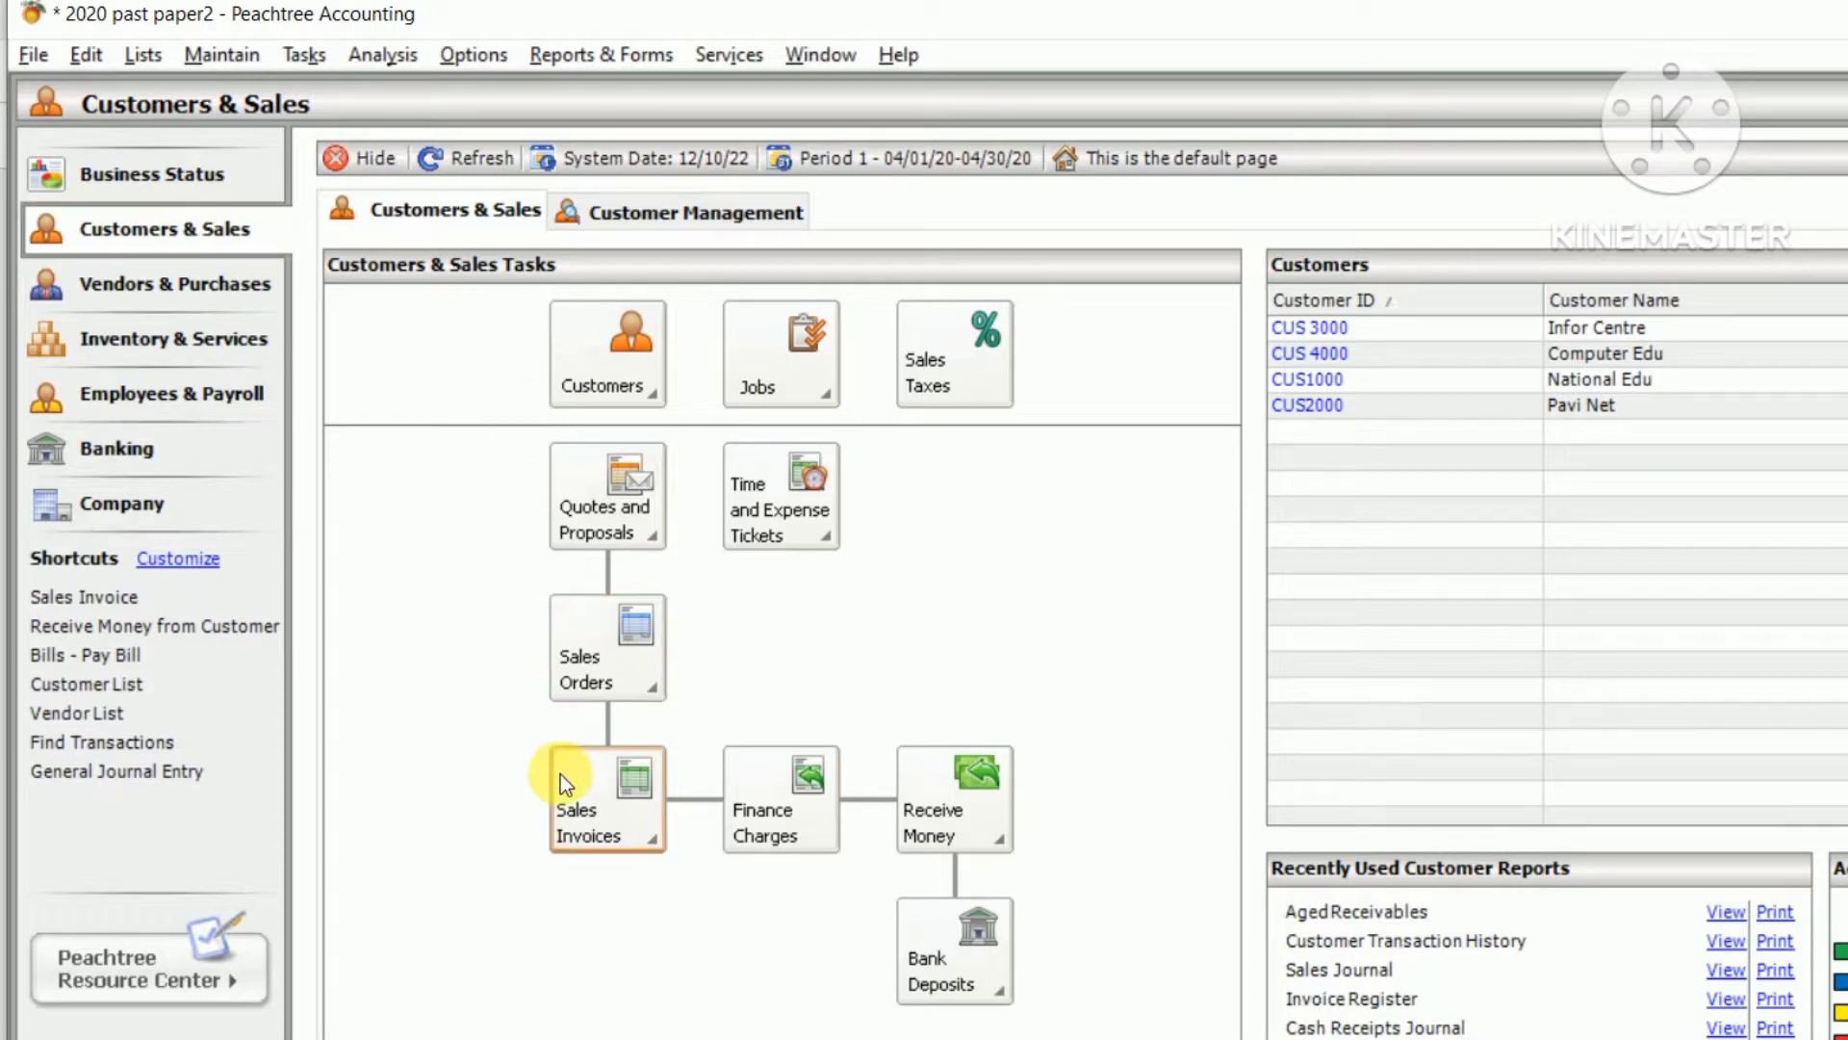
pyautogui.click(599, 793)
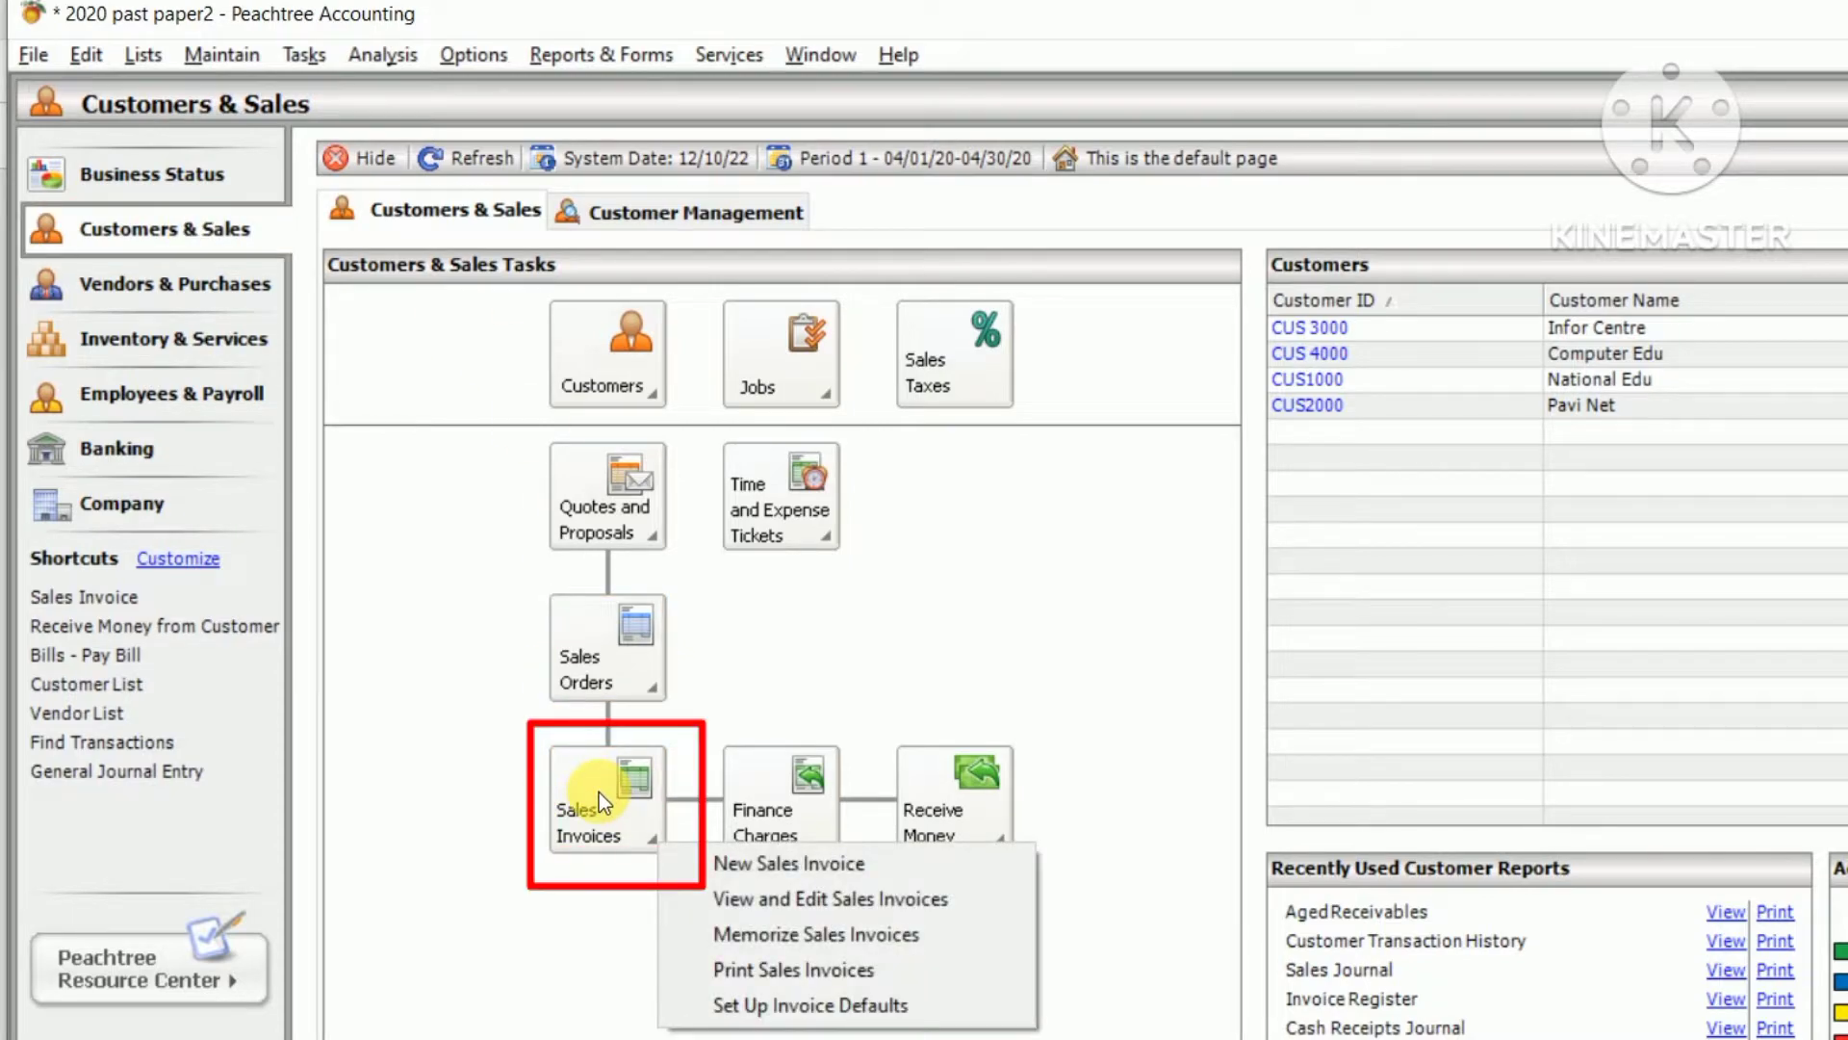
pyautogui.click(760, 861)
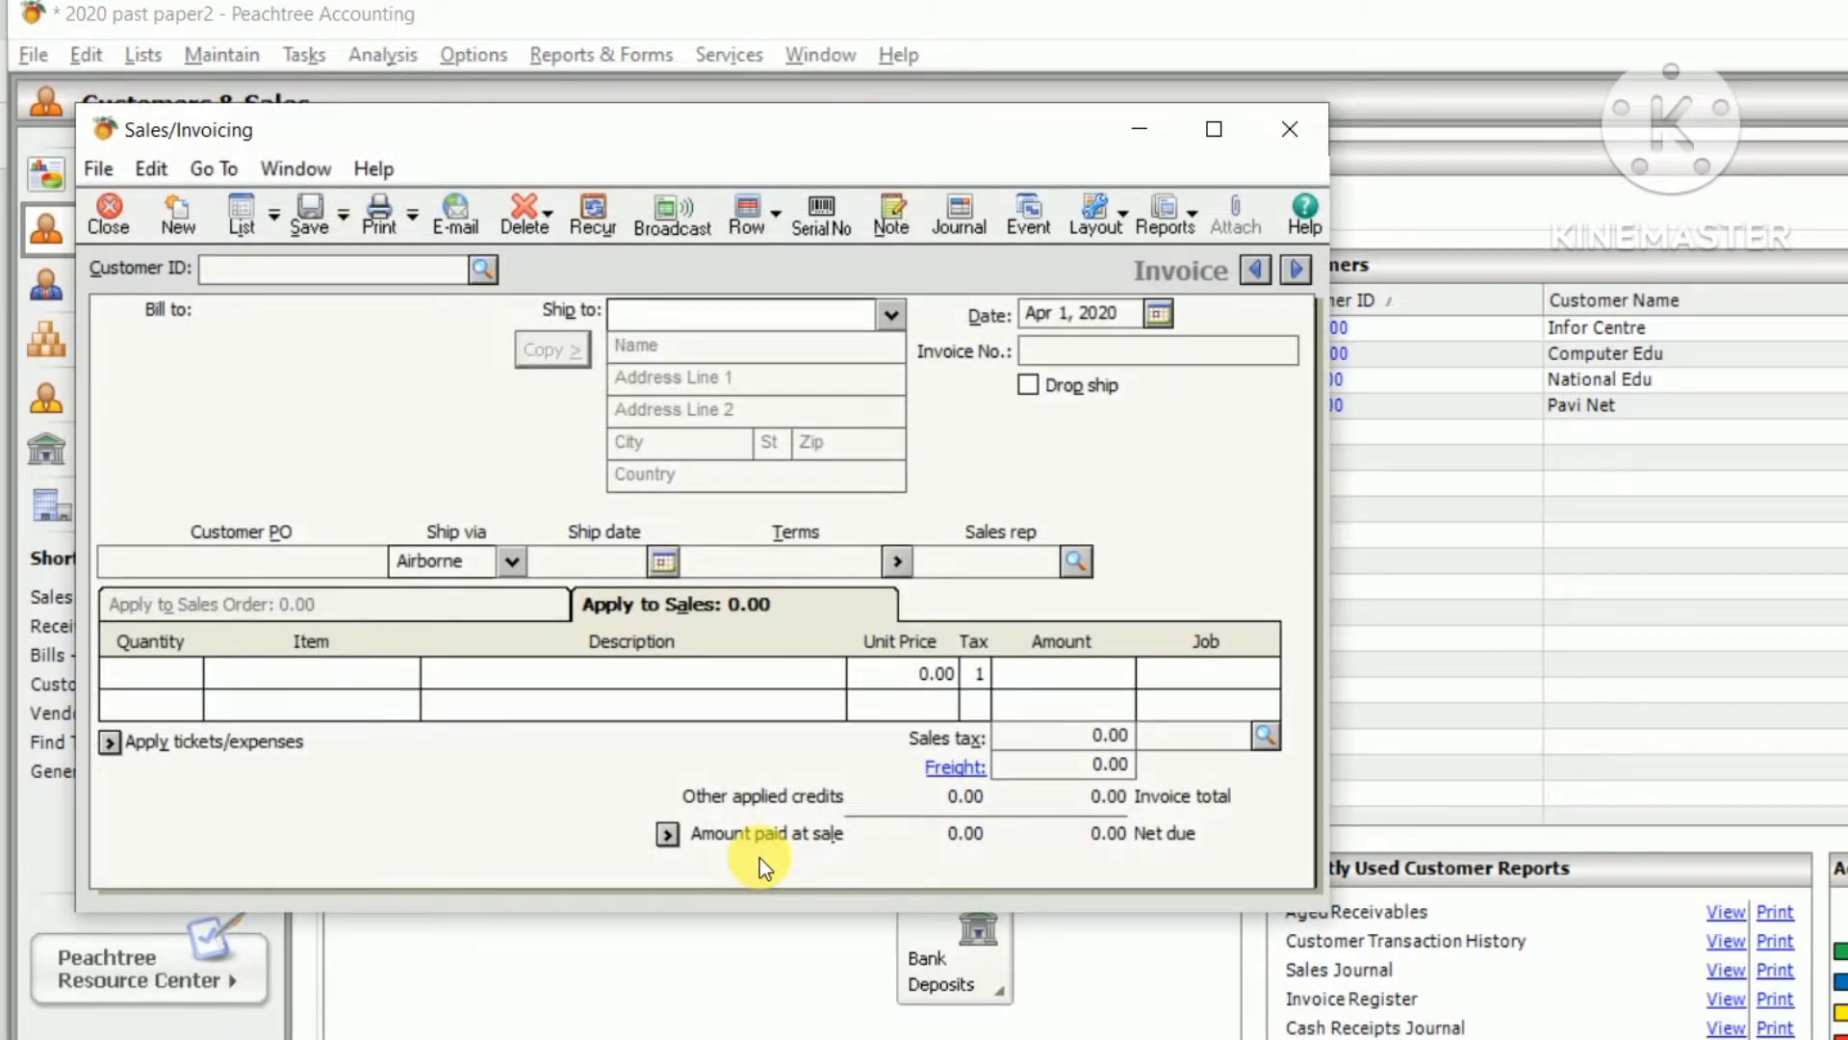
# - Choose customer CUS 3000 and set the invoice date to April 12, 2020
pyautogui.hotkey('alt', 'Tab')
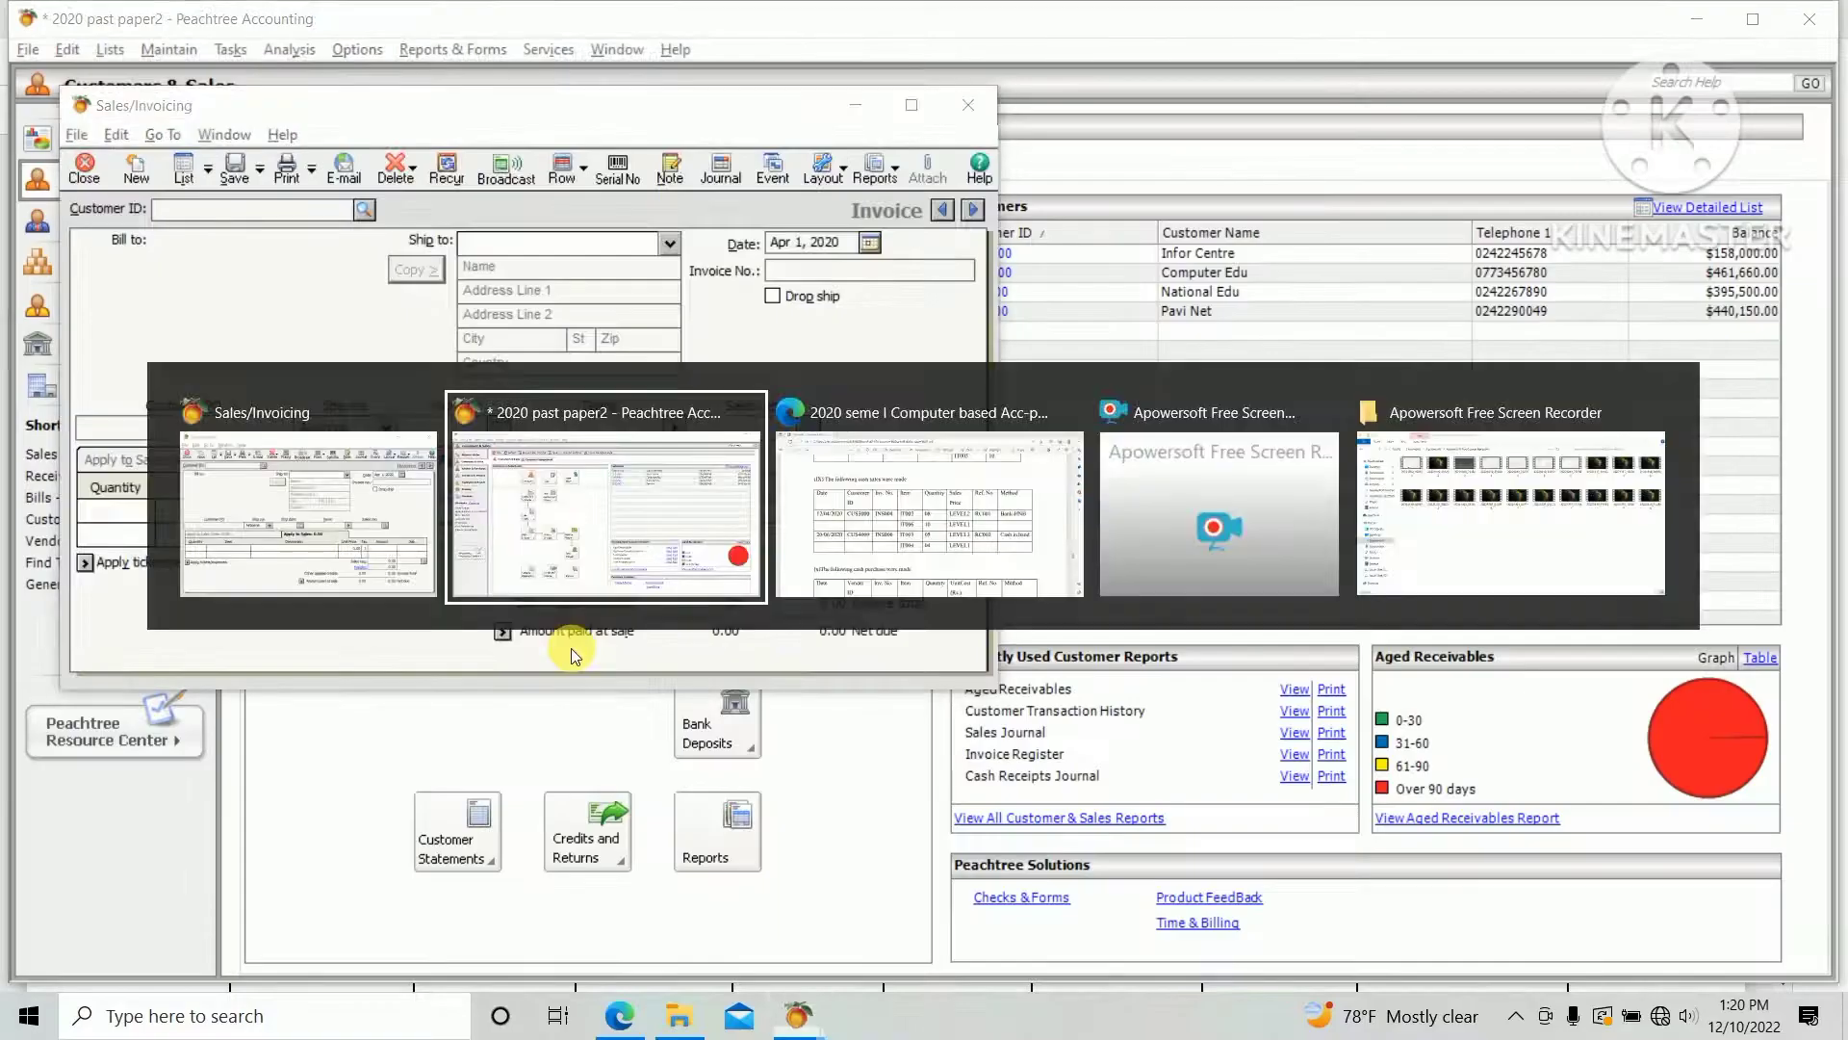
pyautogui.hotkey('alt', 'Tab')
pyautogui.hotkey('alt', 'Tab')
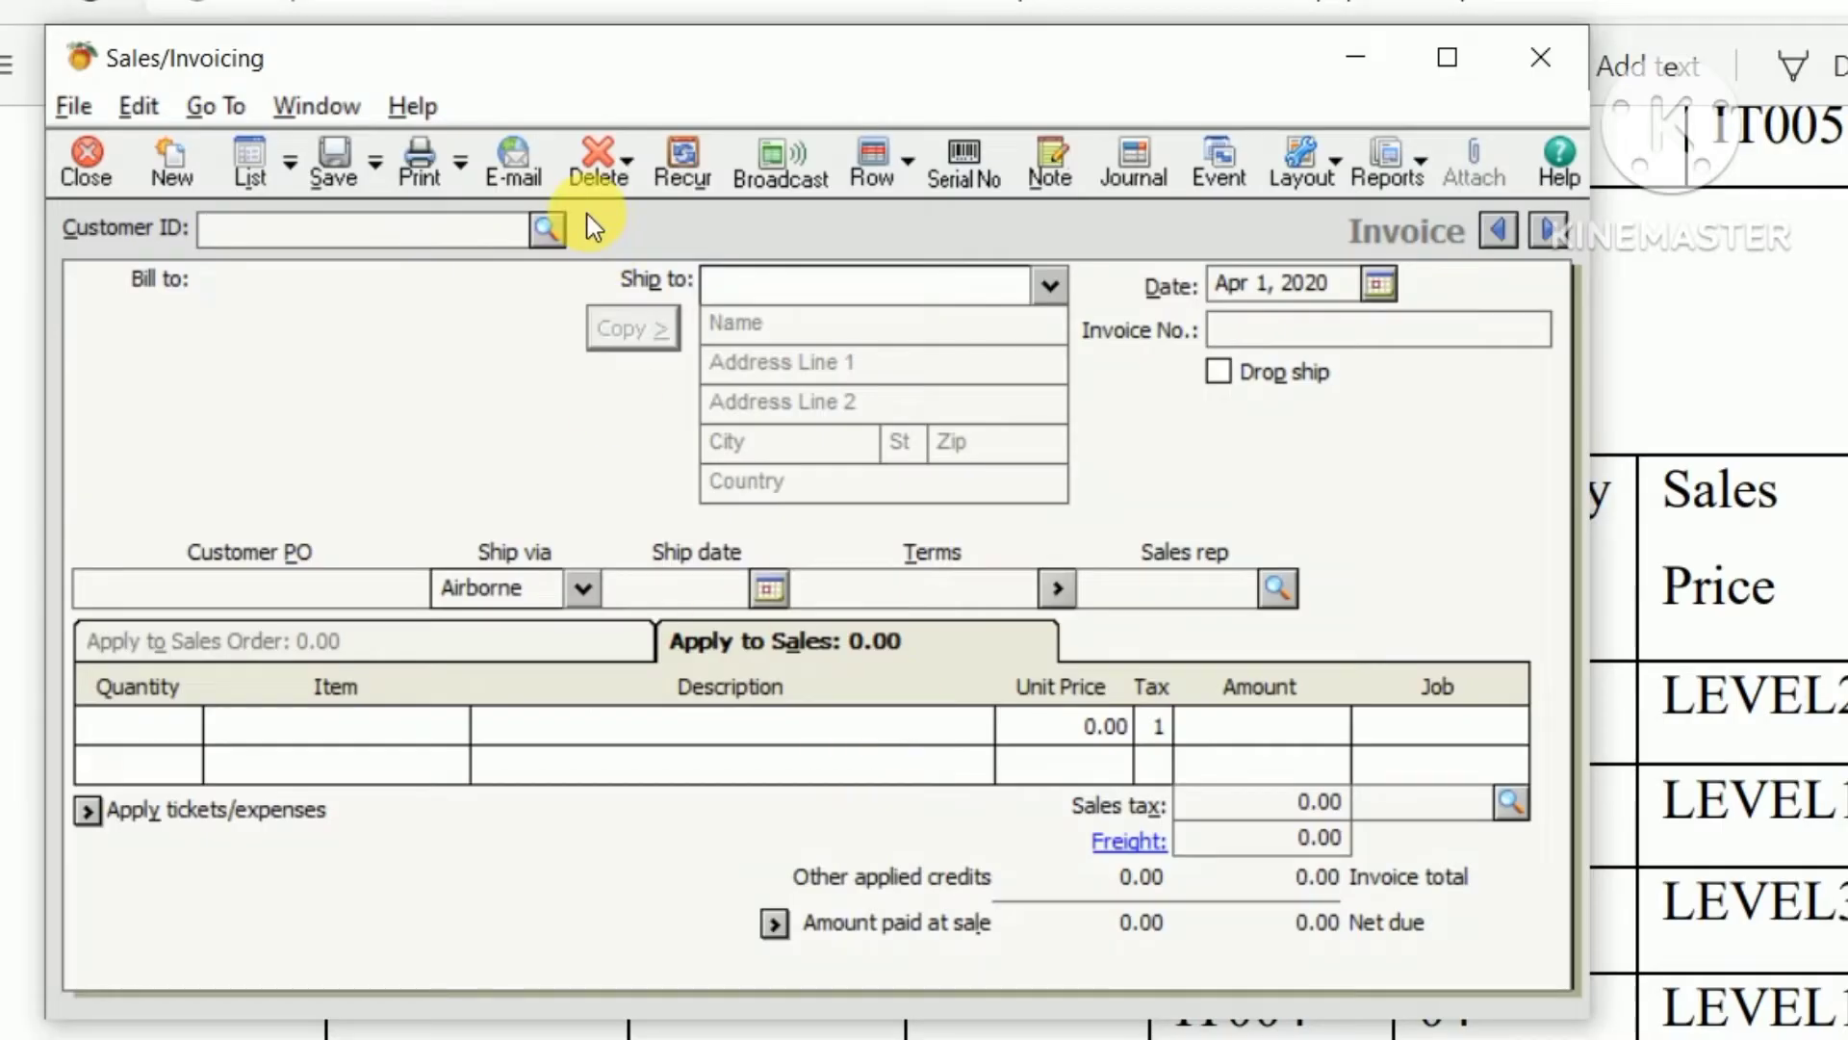
pyautogui.click(564, 228)
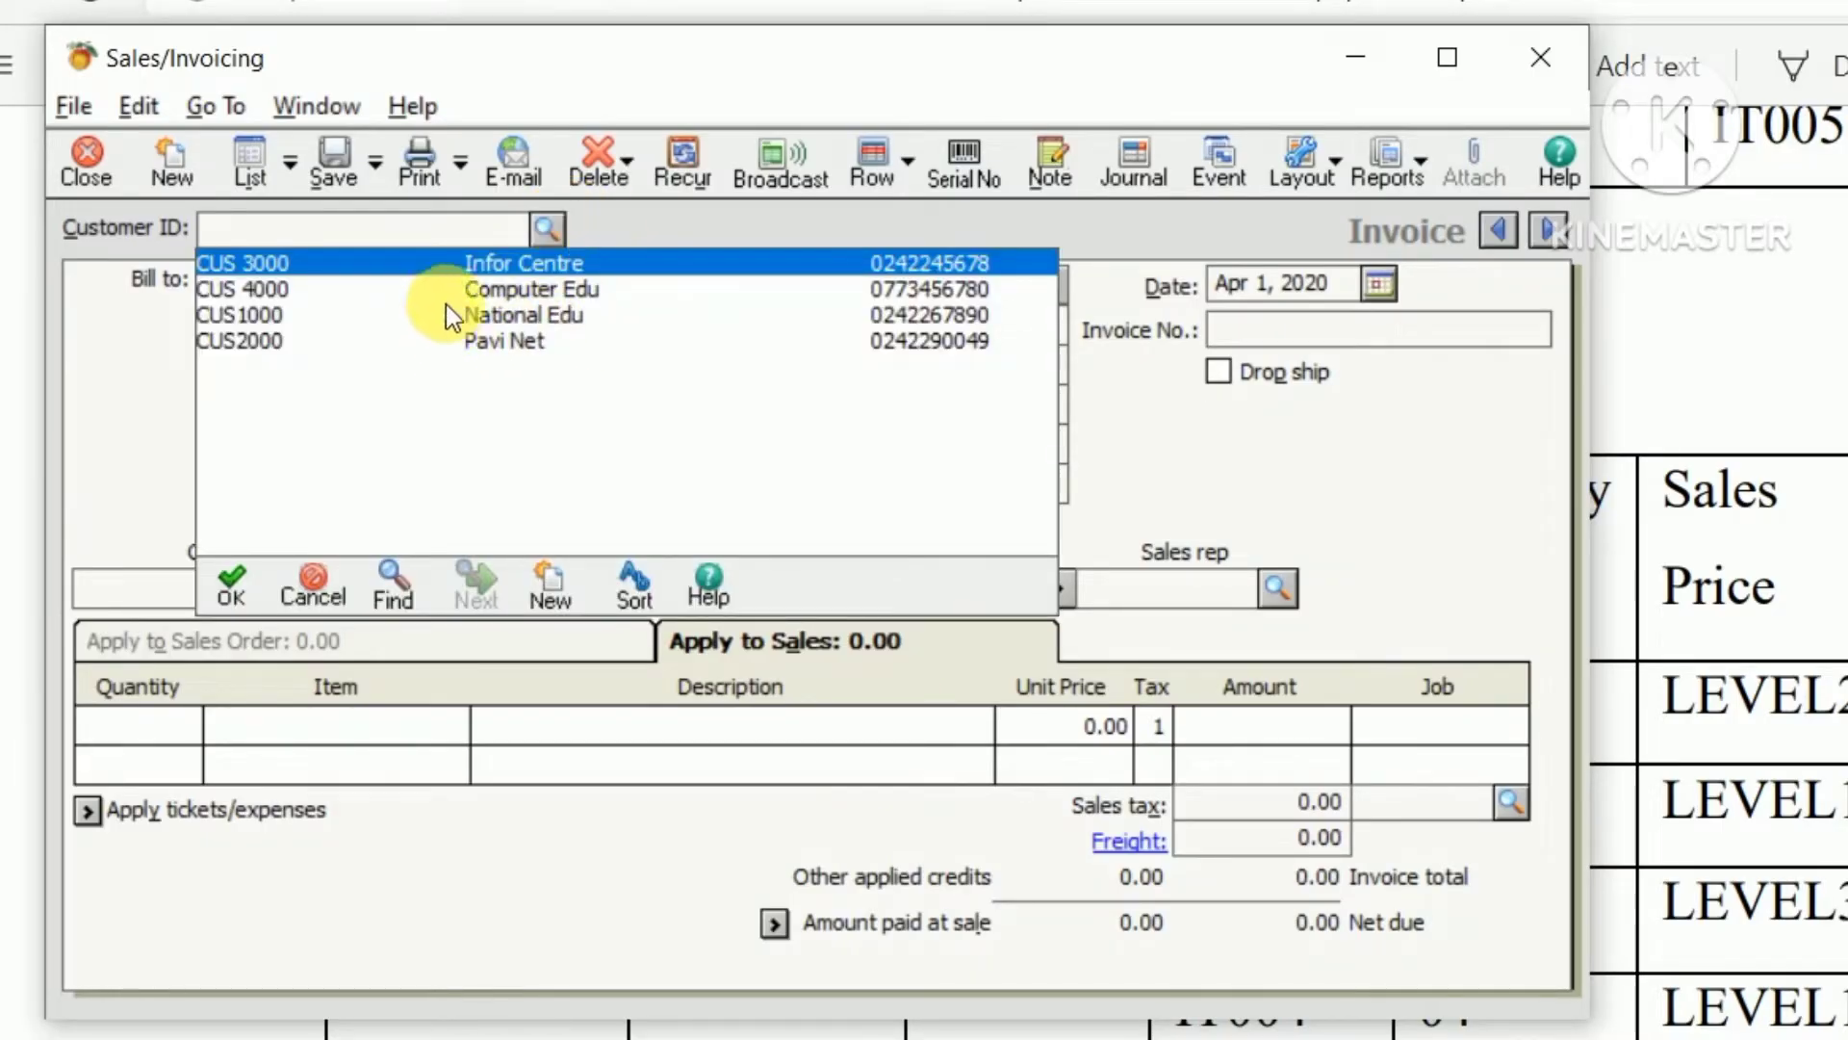
pyautogui.doubleClick(483, 257)
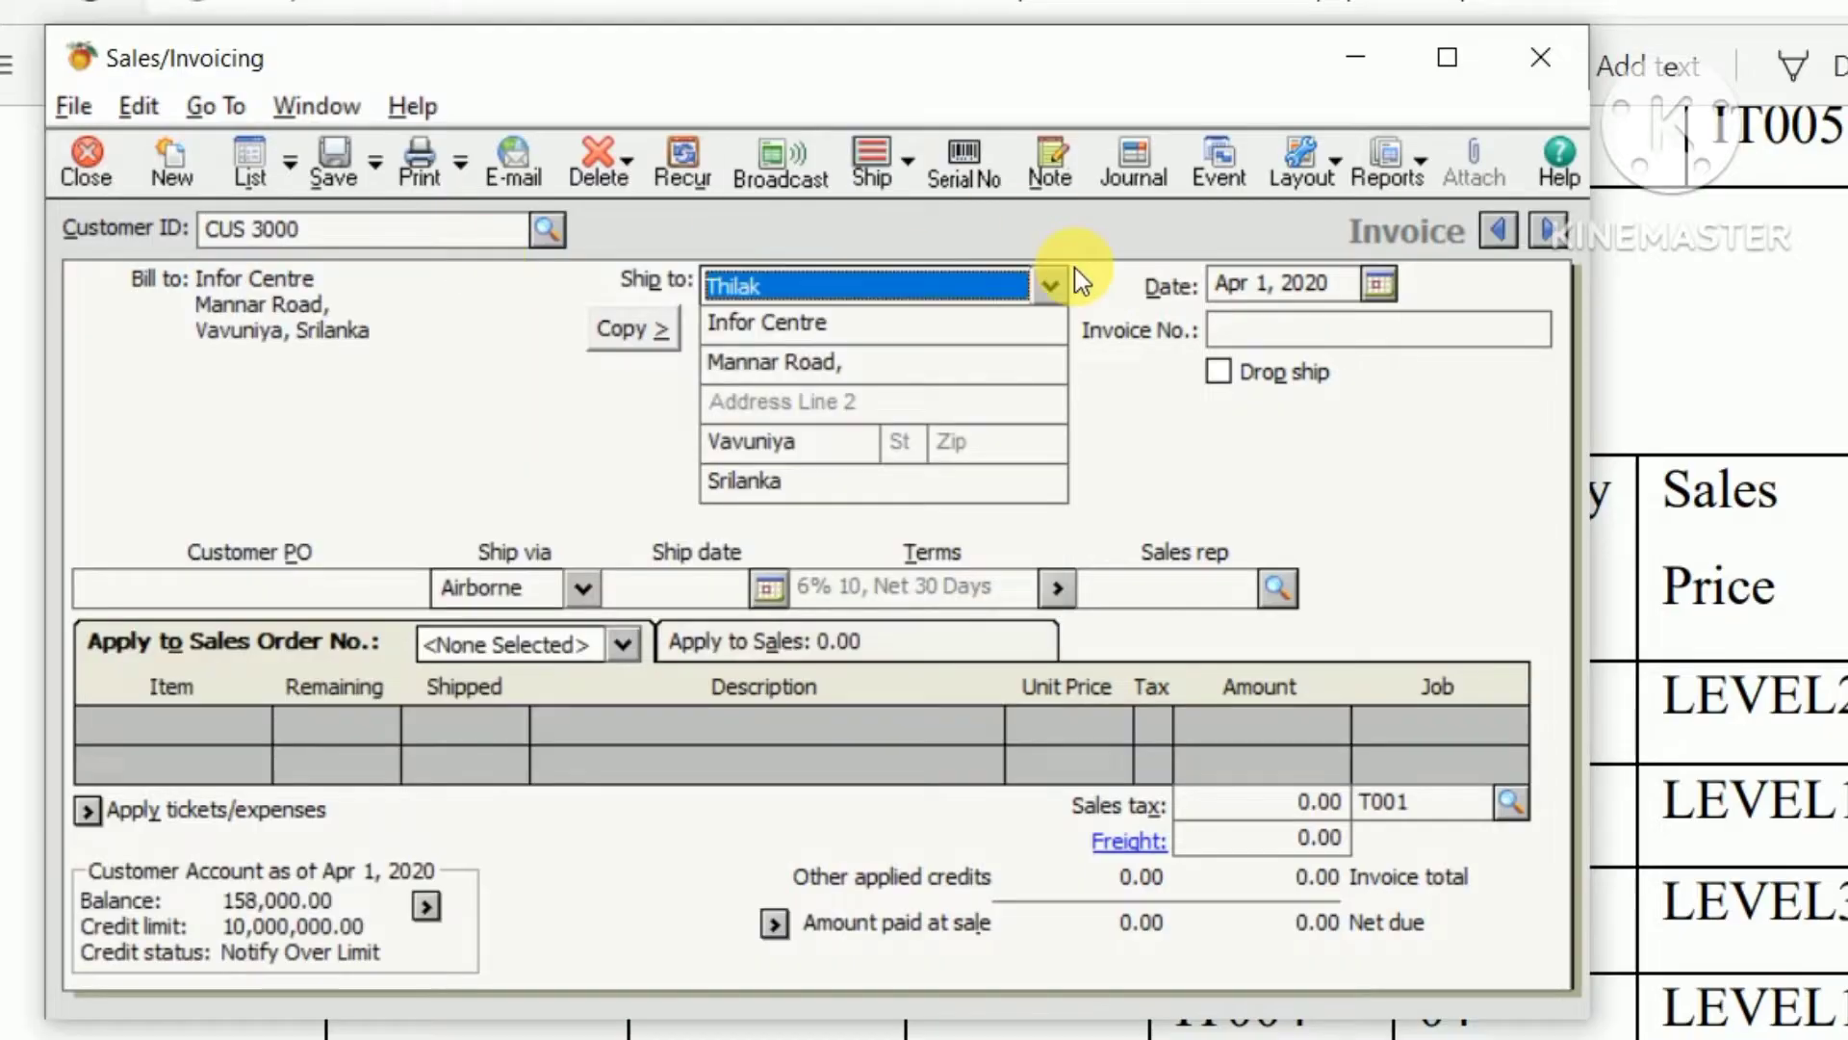
pyautogui.hotkey('alt', 'Tab')
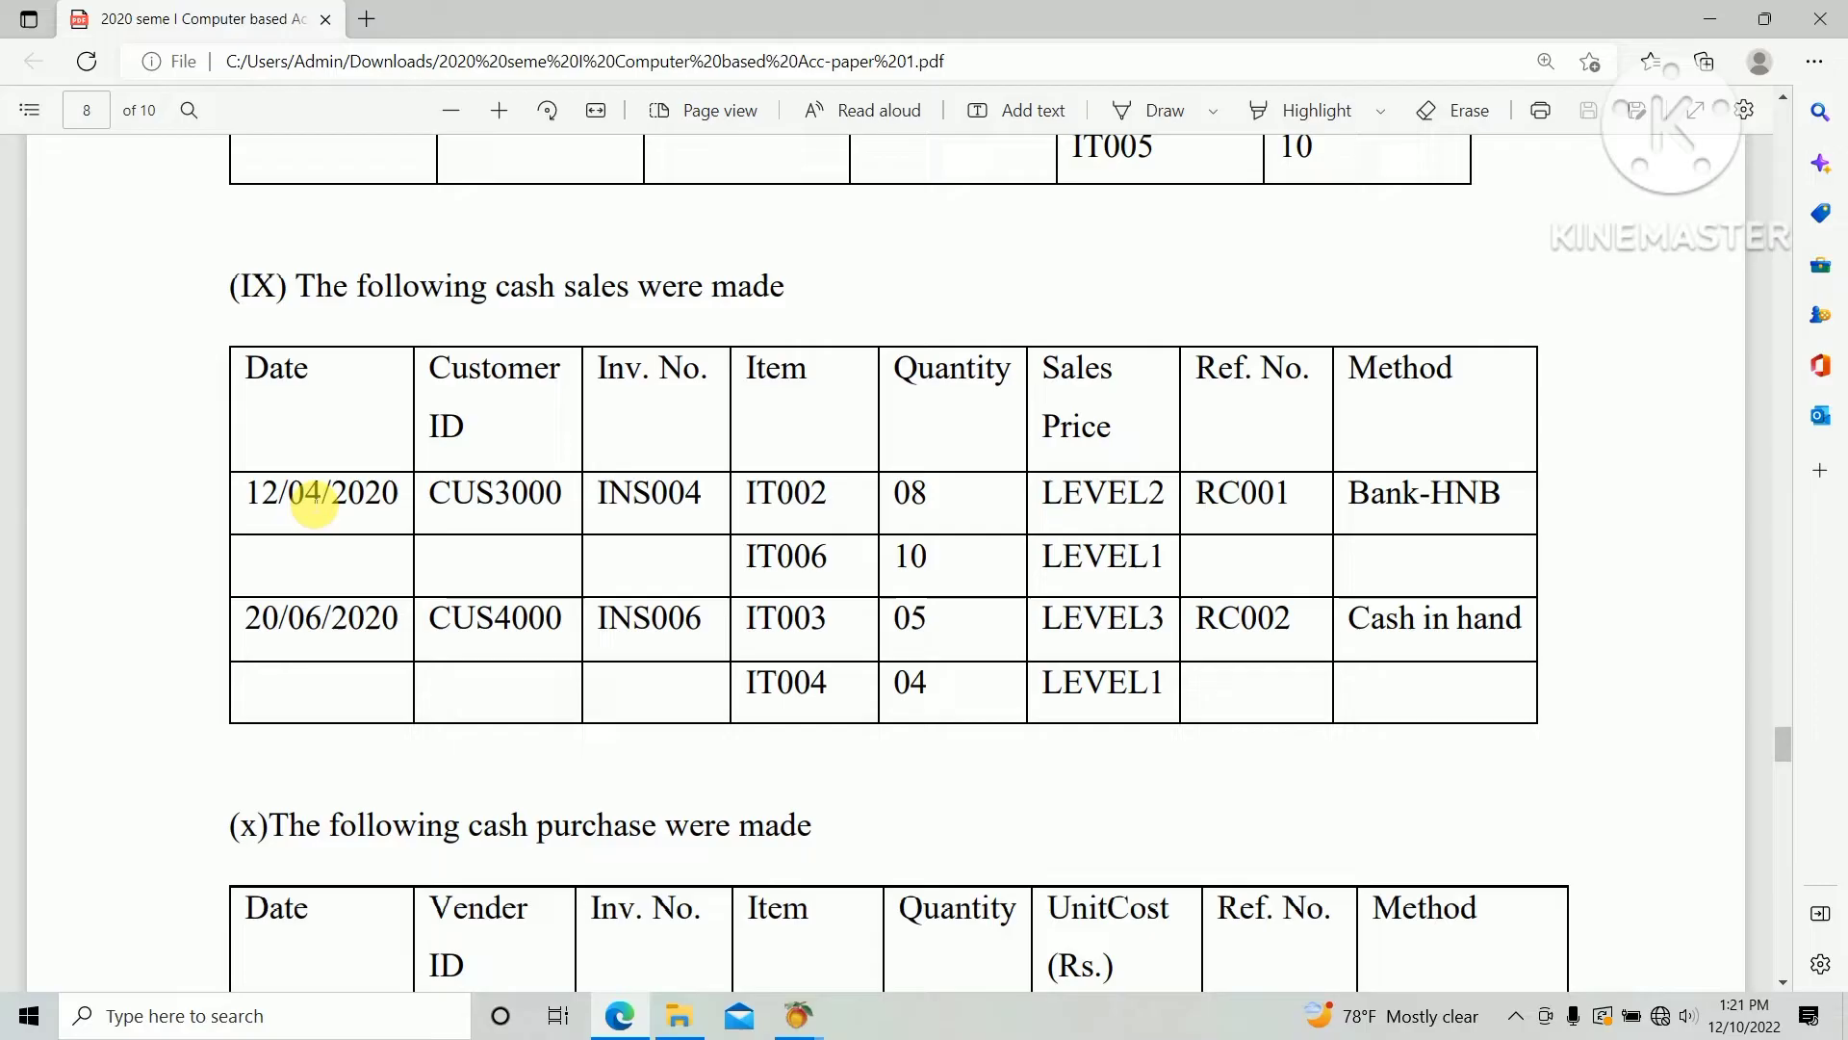
pyautogui.hotkey('alt', 'Tab')
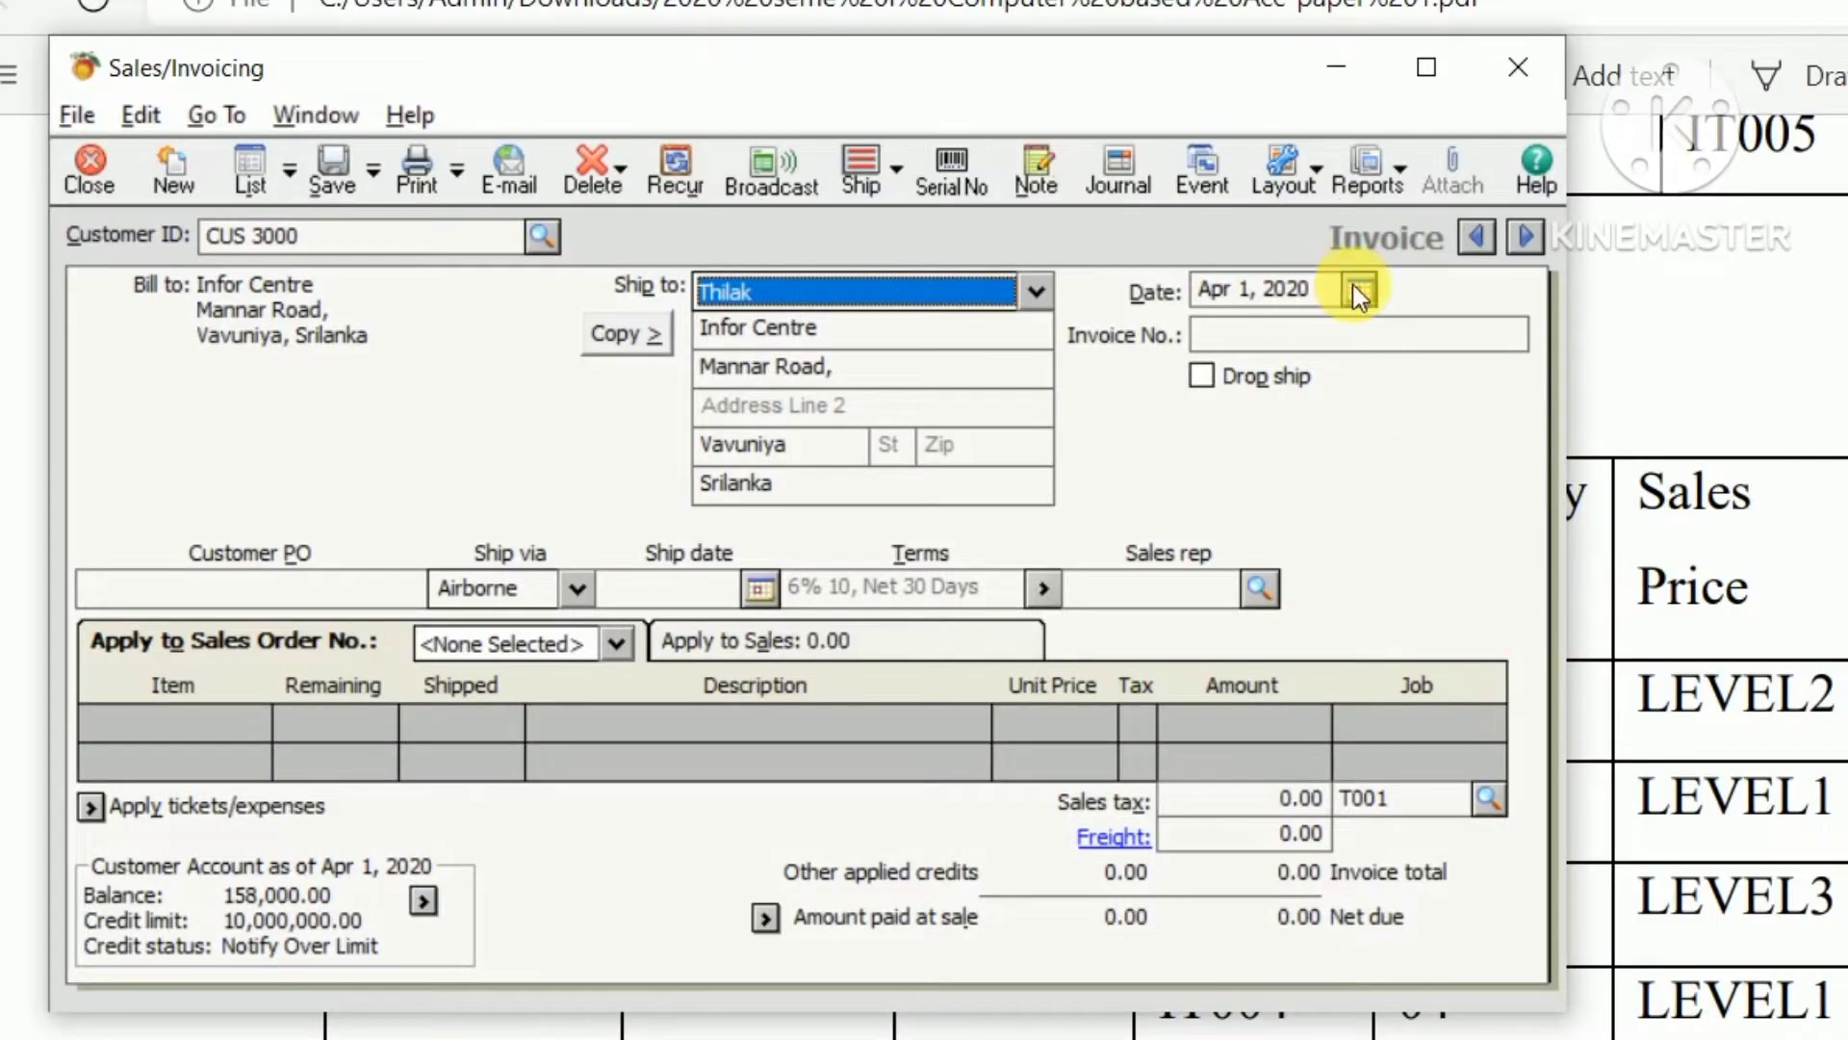
pyautogui.click(1360, 286)
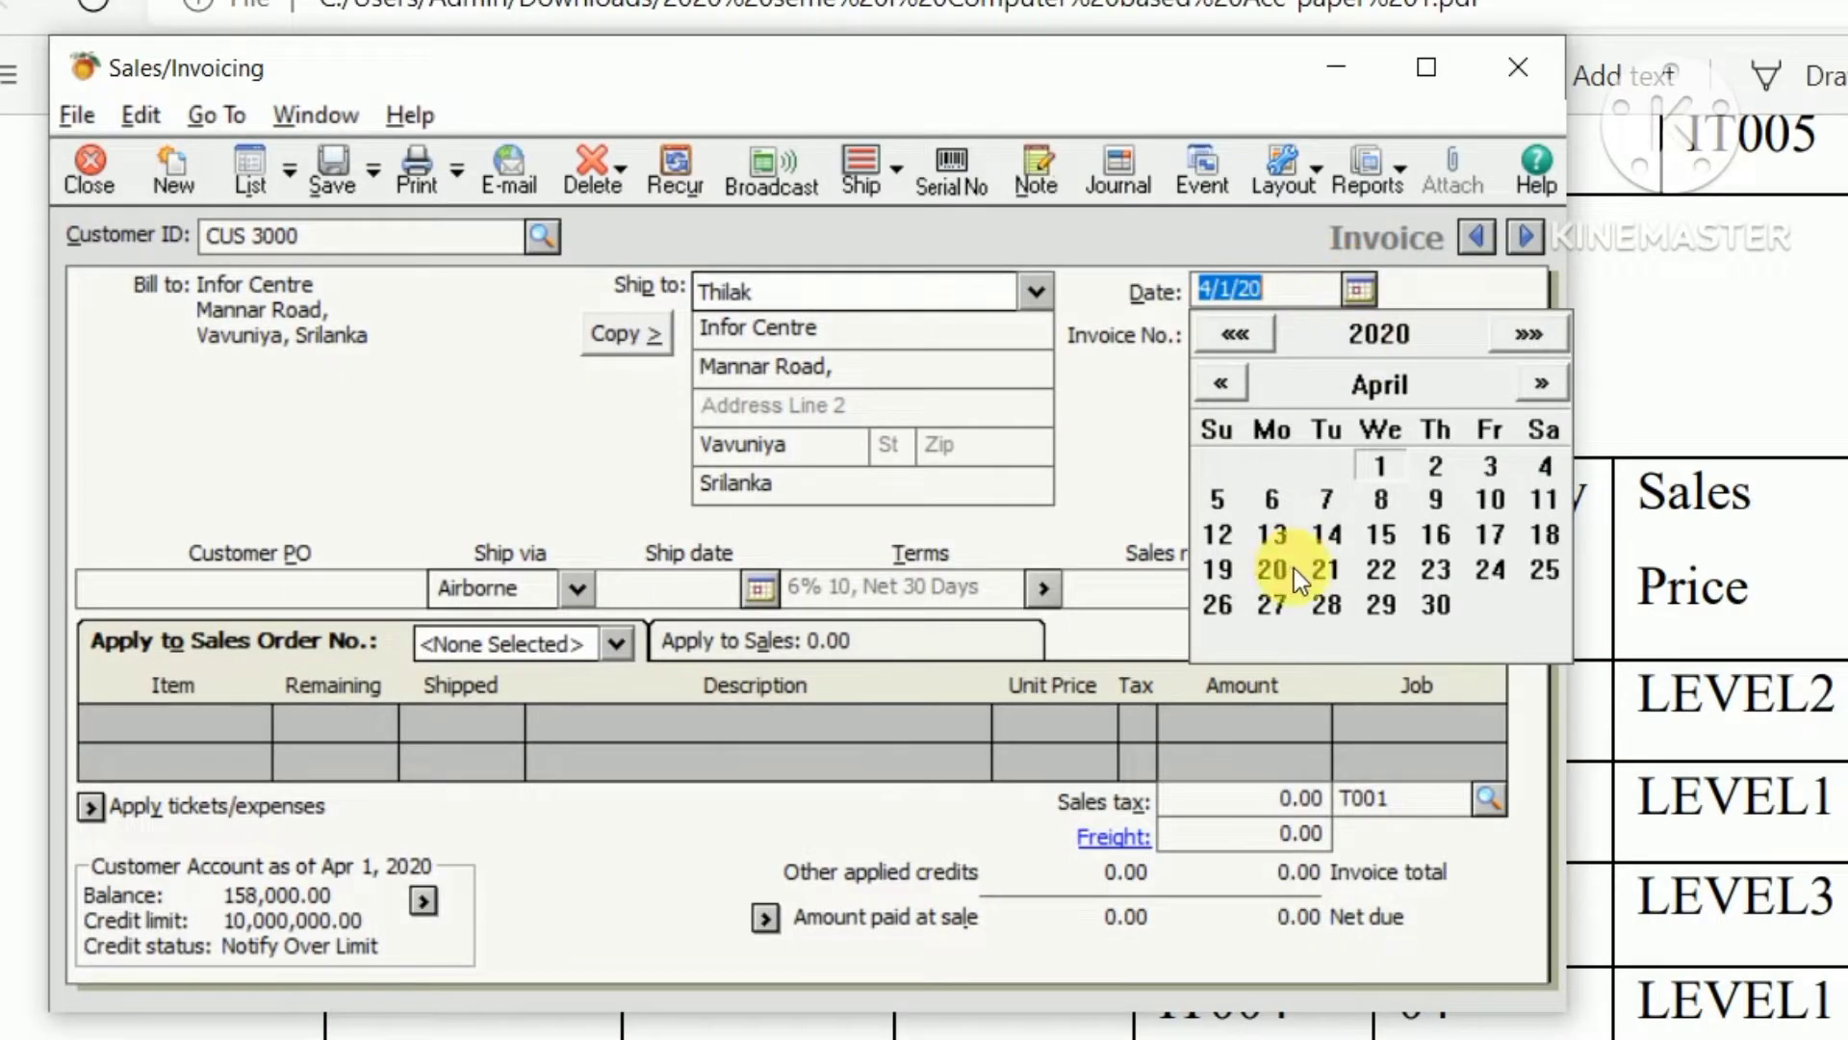
pyautogui.click(1216, 534)
# - Enter invoice number INS004, checking it against the exam paper
pyautogui.hotkey('alt', 'Tab')
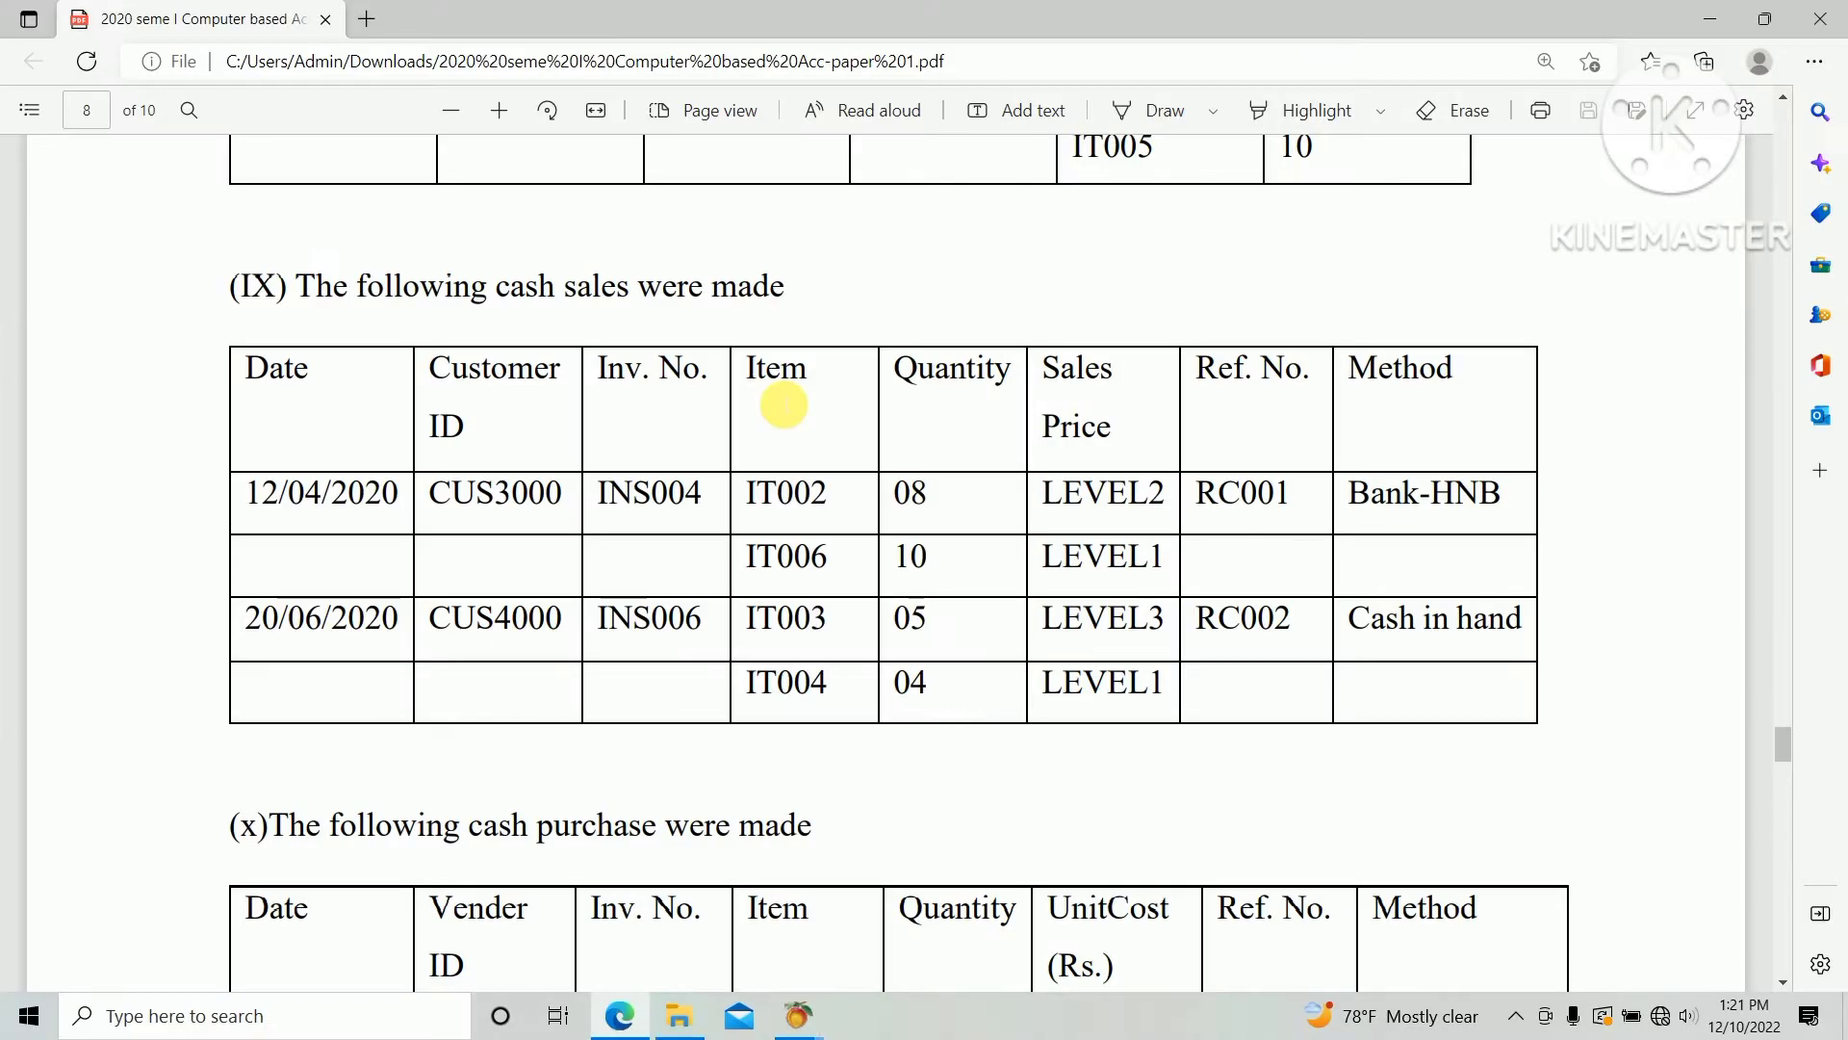
pyautogui.hotkey('alt', 'Tab')
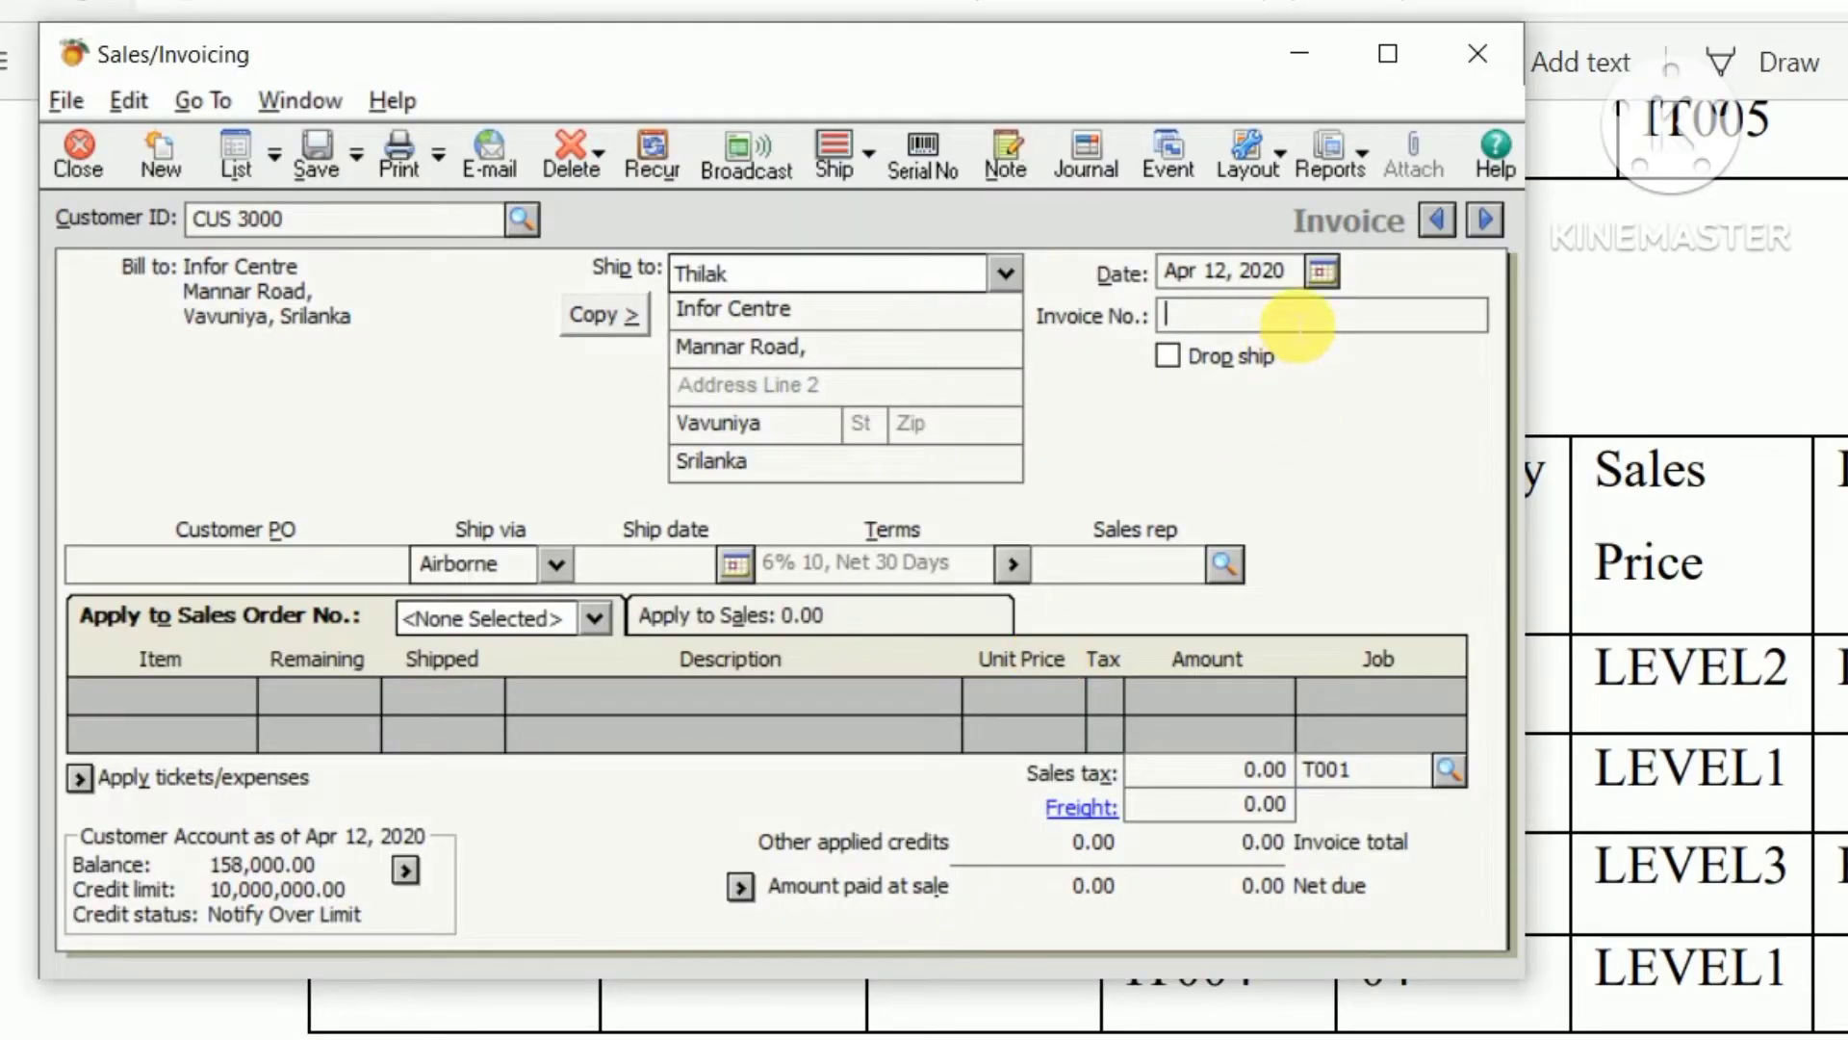
pyautogui.write('INS004')
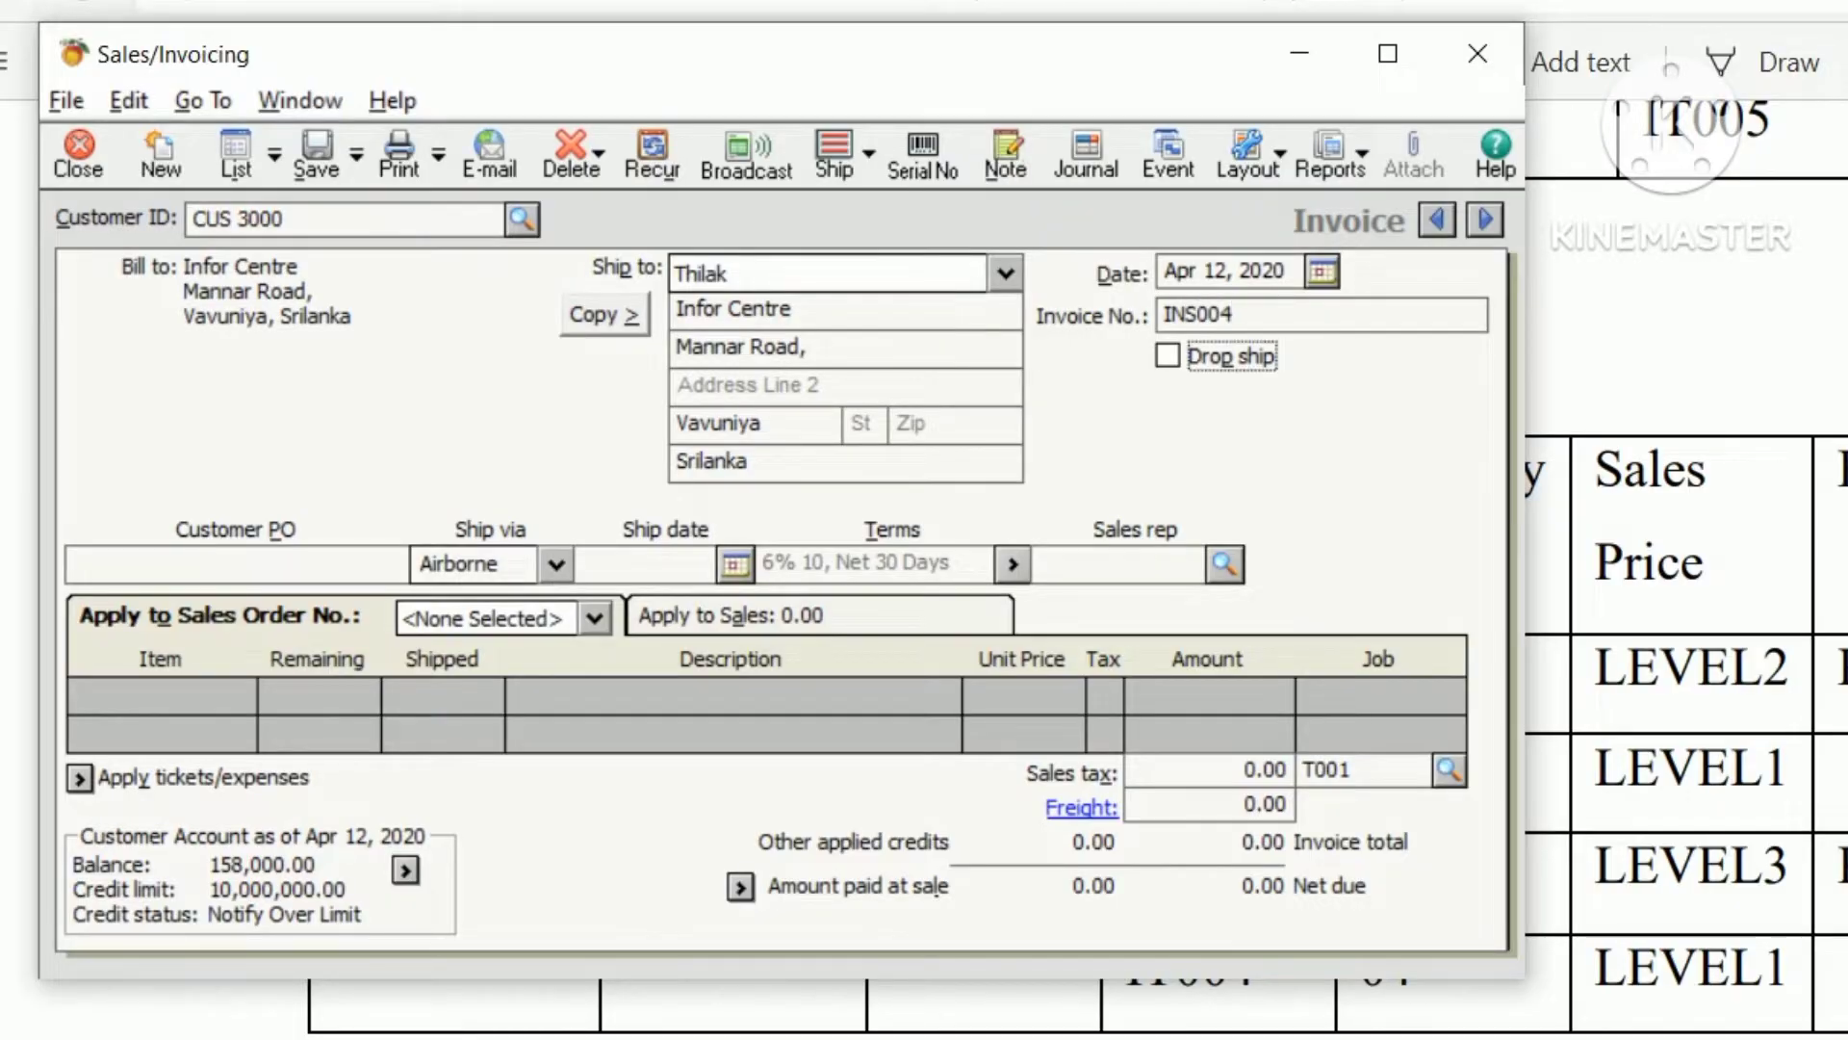
pyautogui.hotkey('alt', 'Tab')
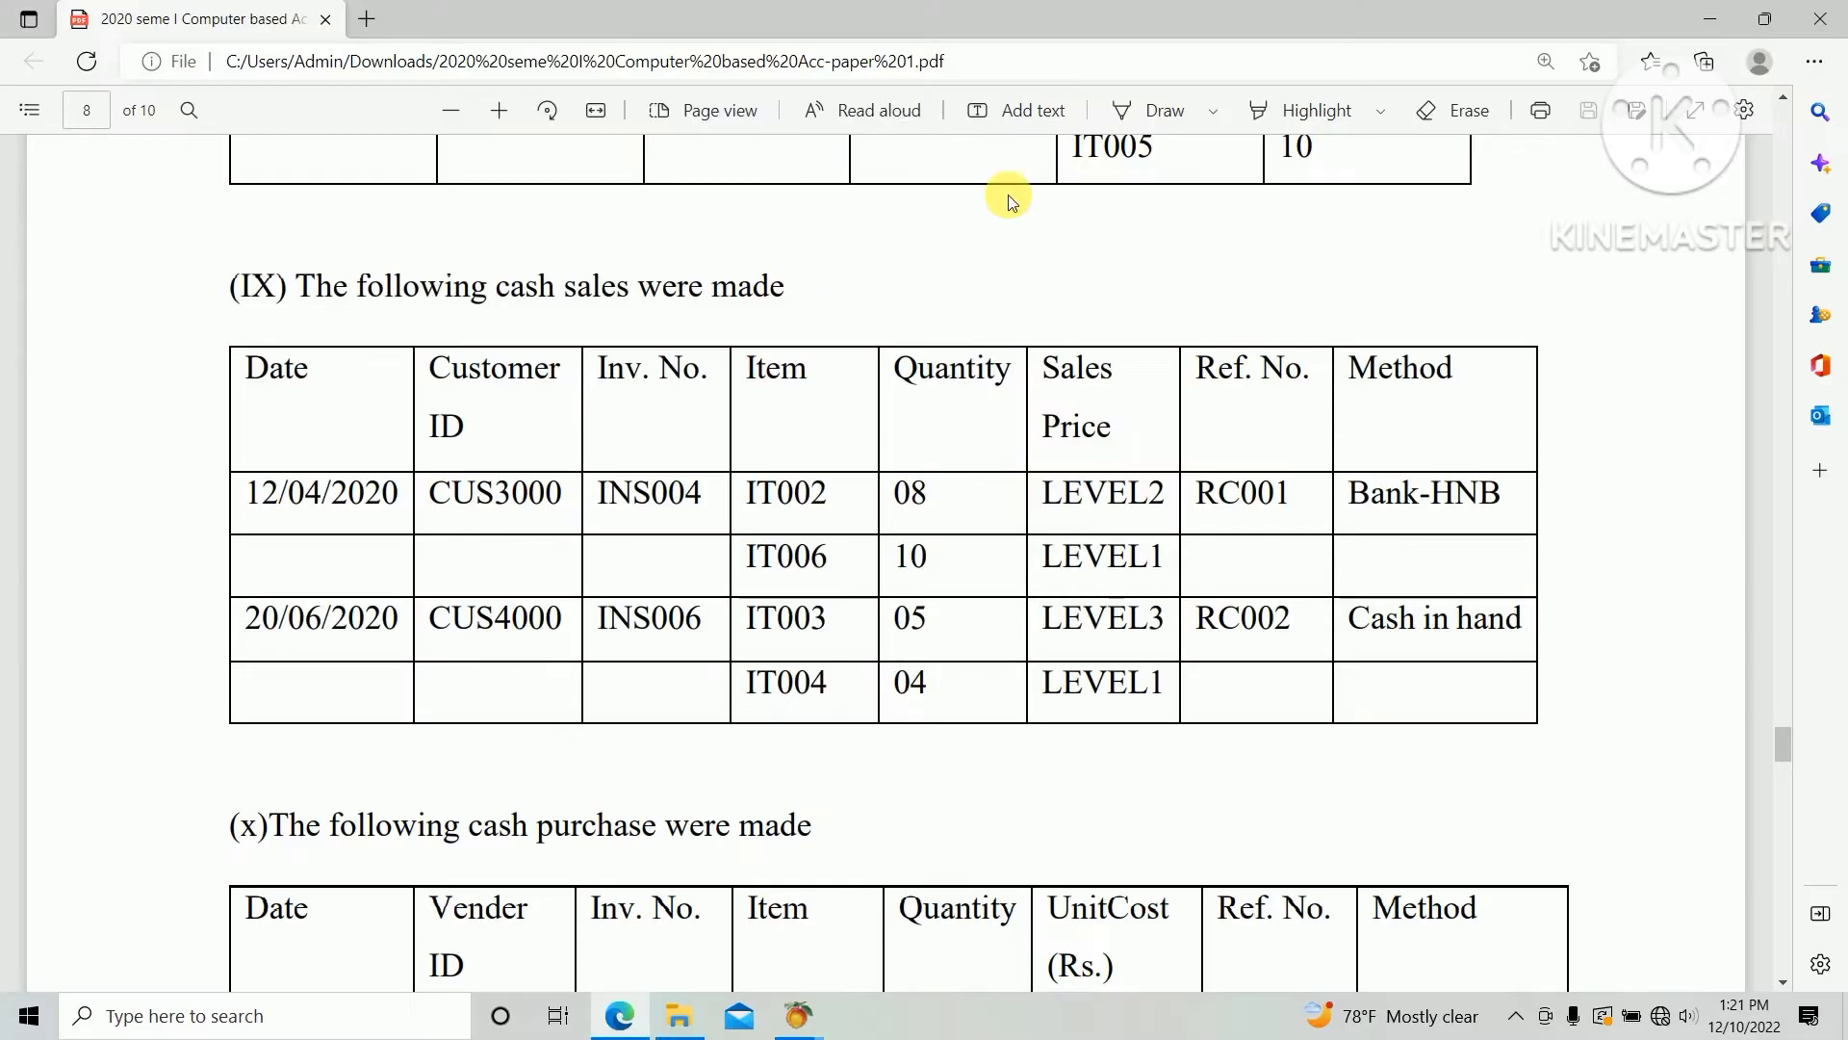
pyautogui.hotkey('alt', 'Tab')
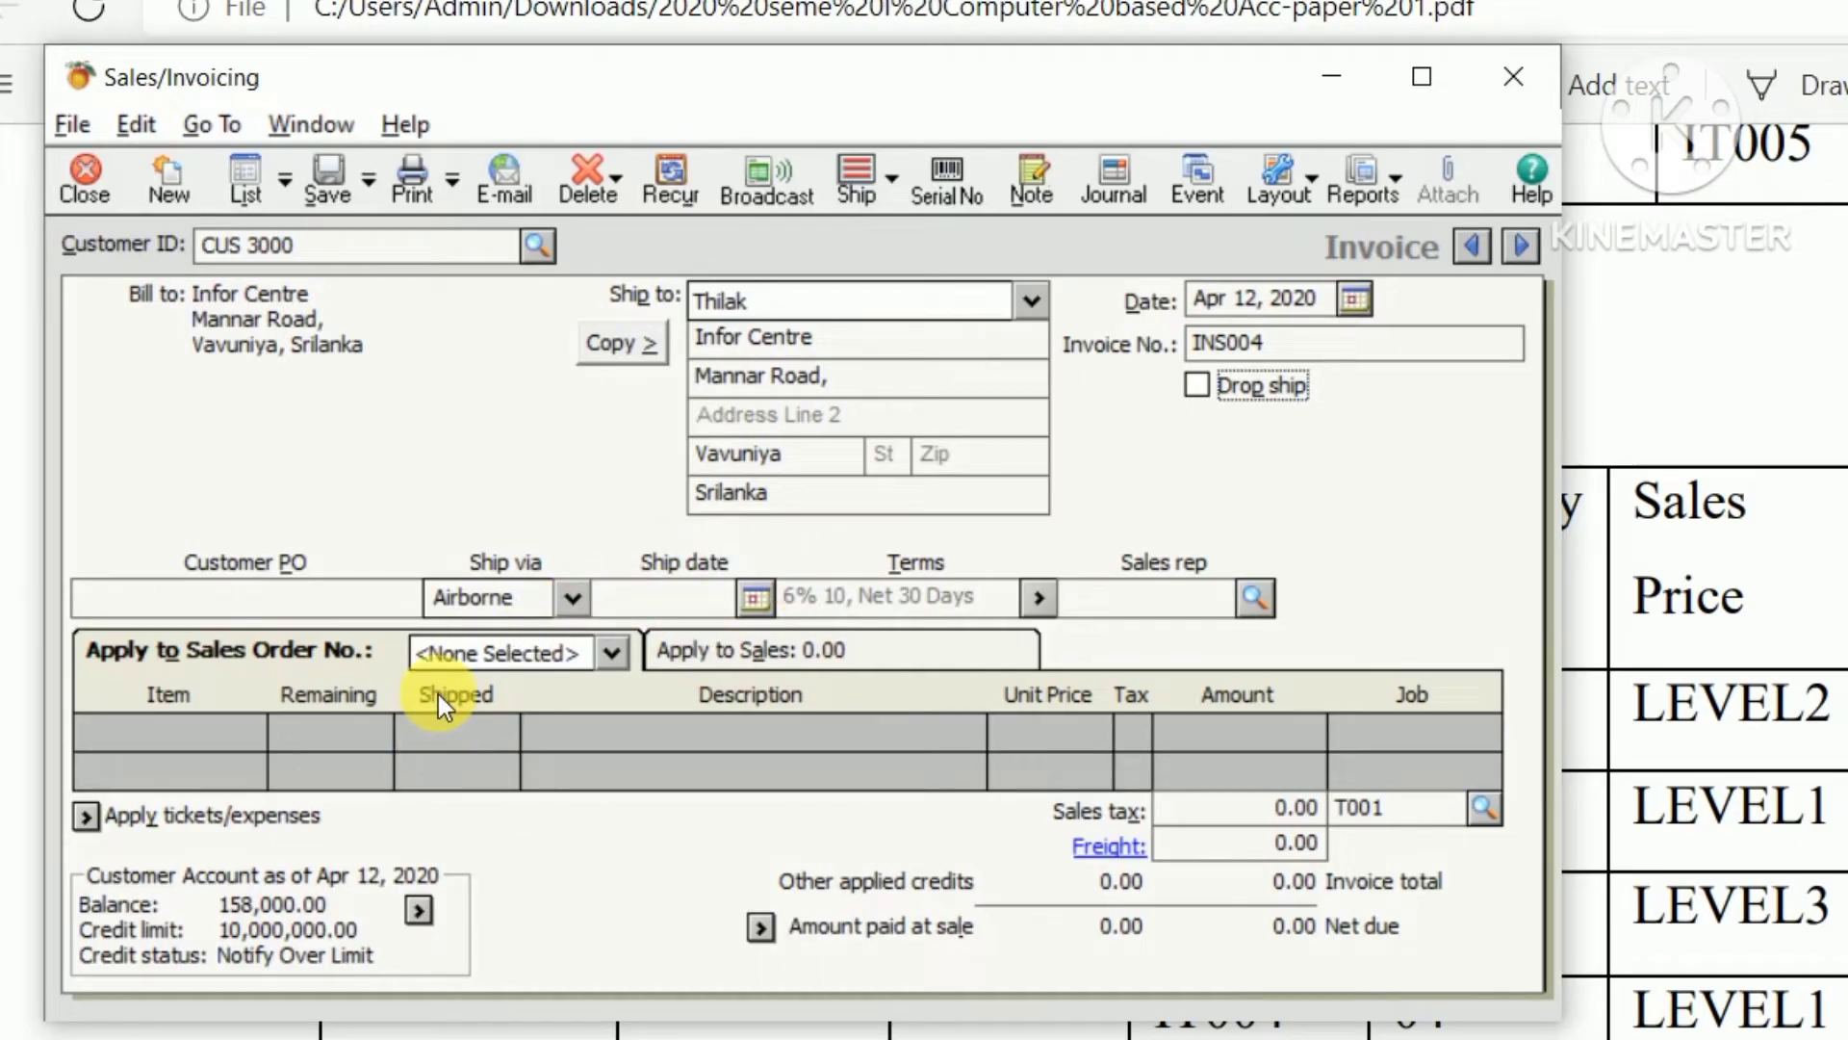
# - Add a first invoice line for item IT002, entering quantity 80
pyautogui.click(877, 647)
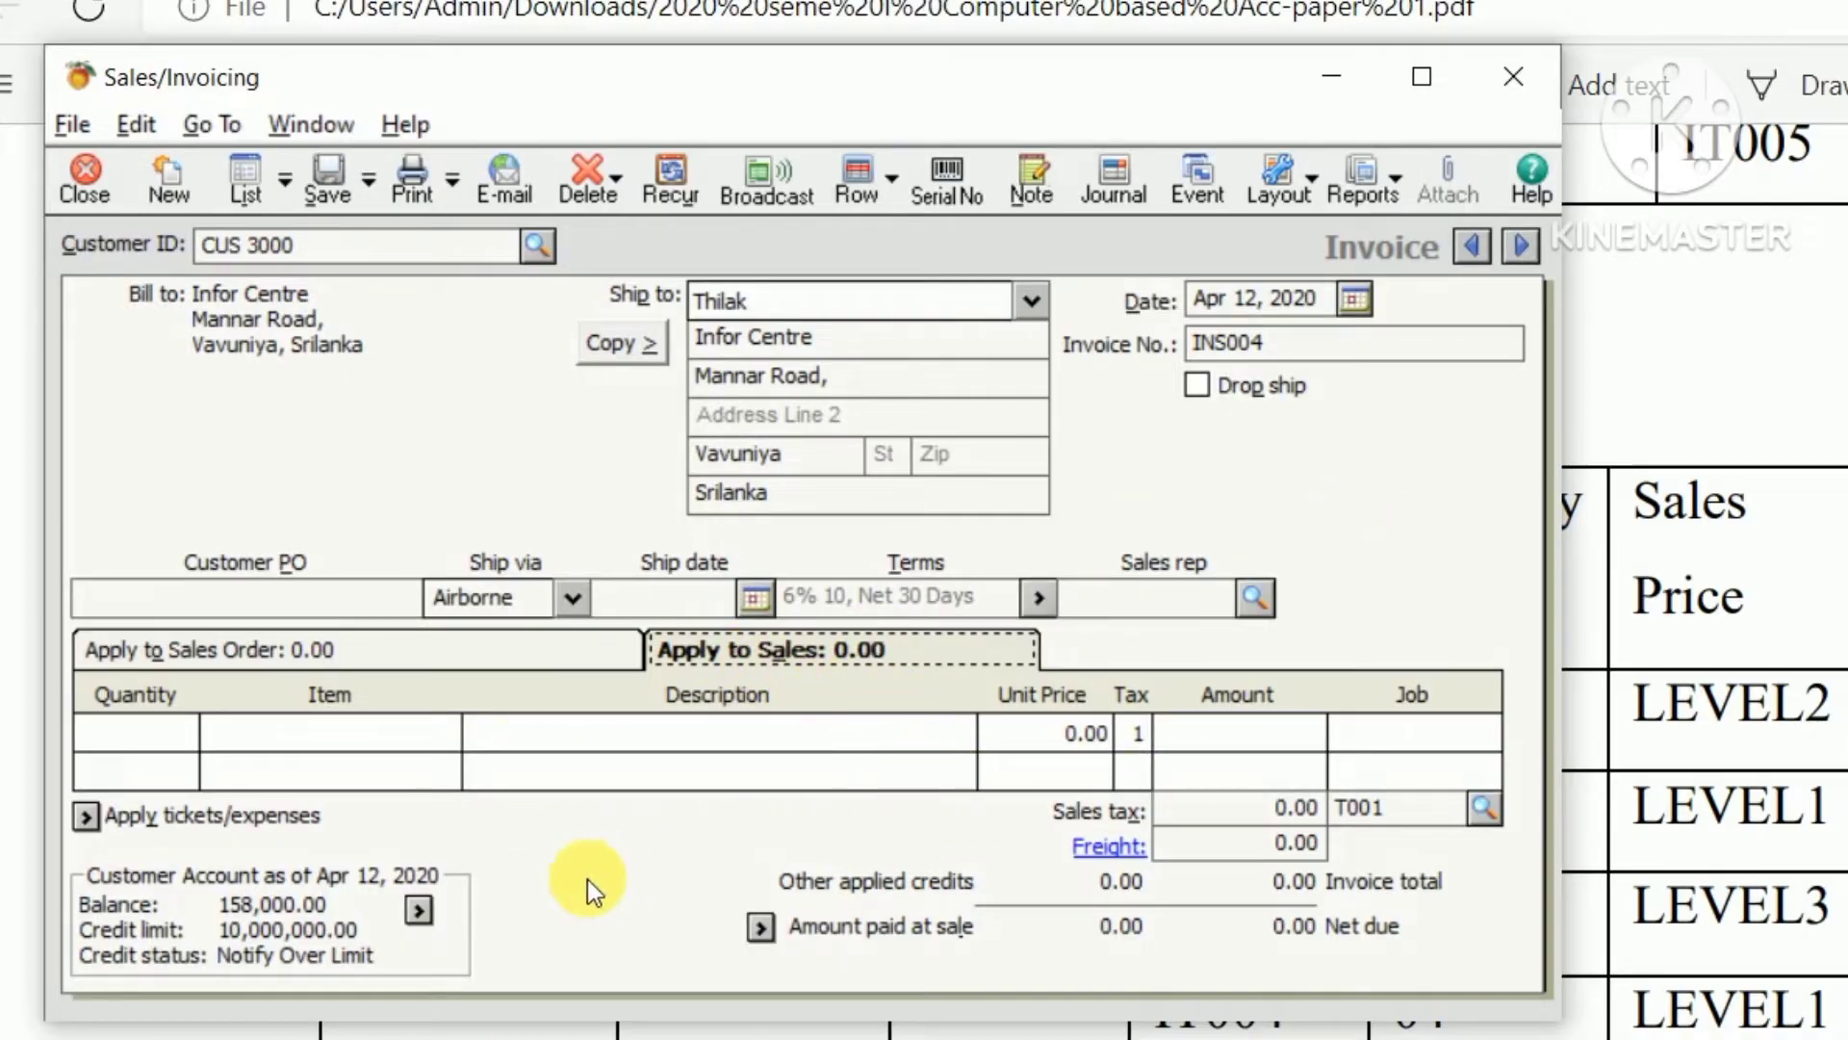
pyautogui.click(438, 719)
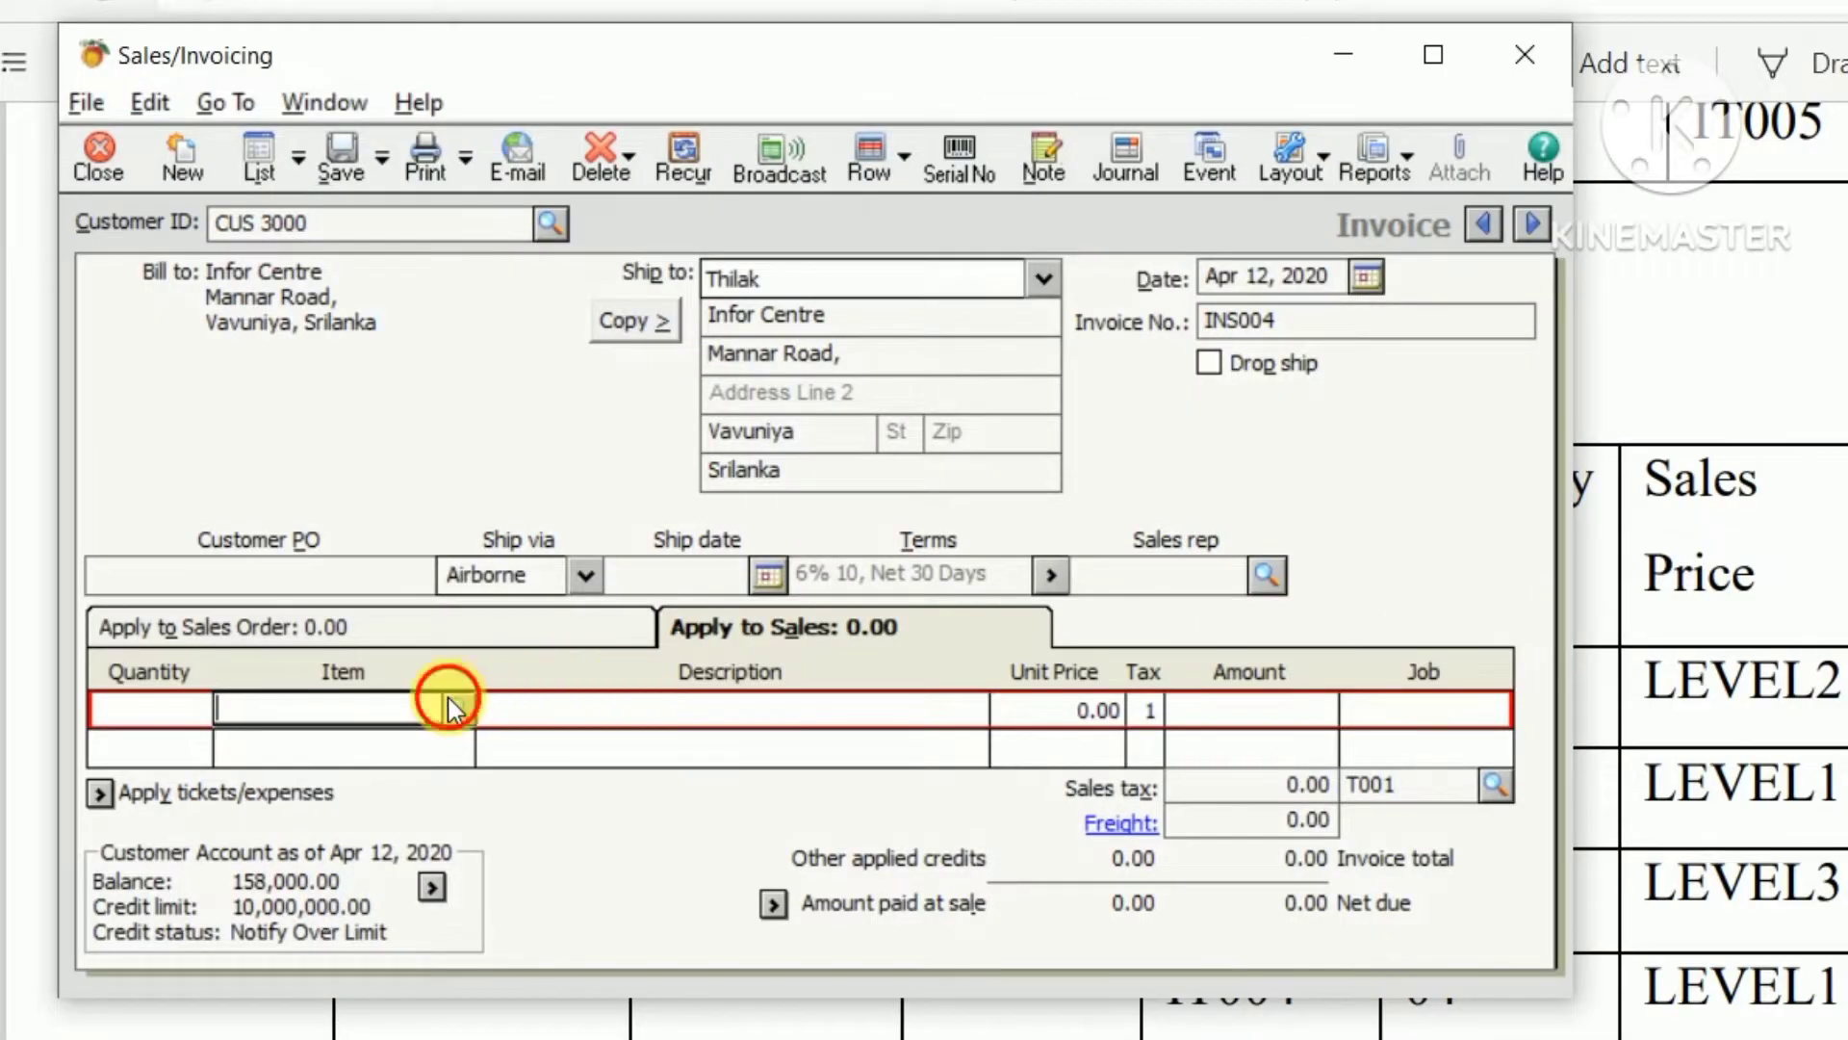
pyautogui.click(449, 702)
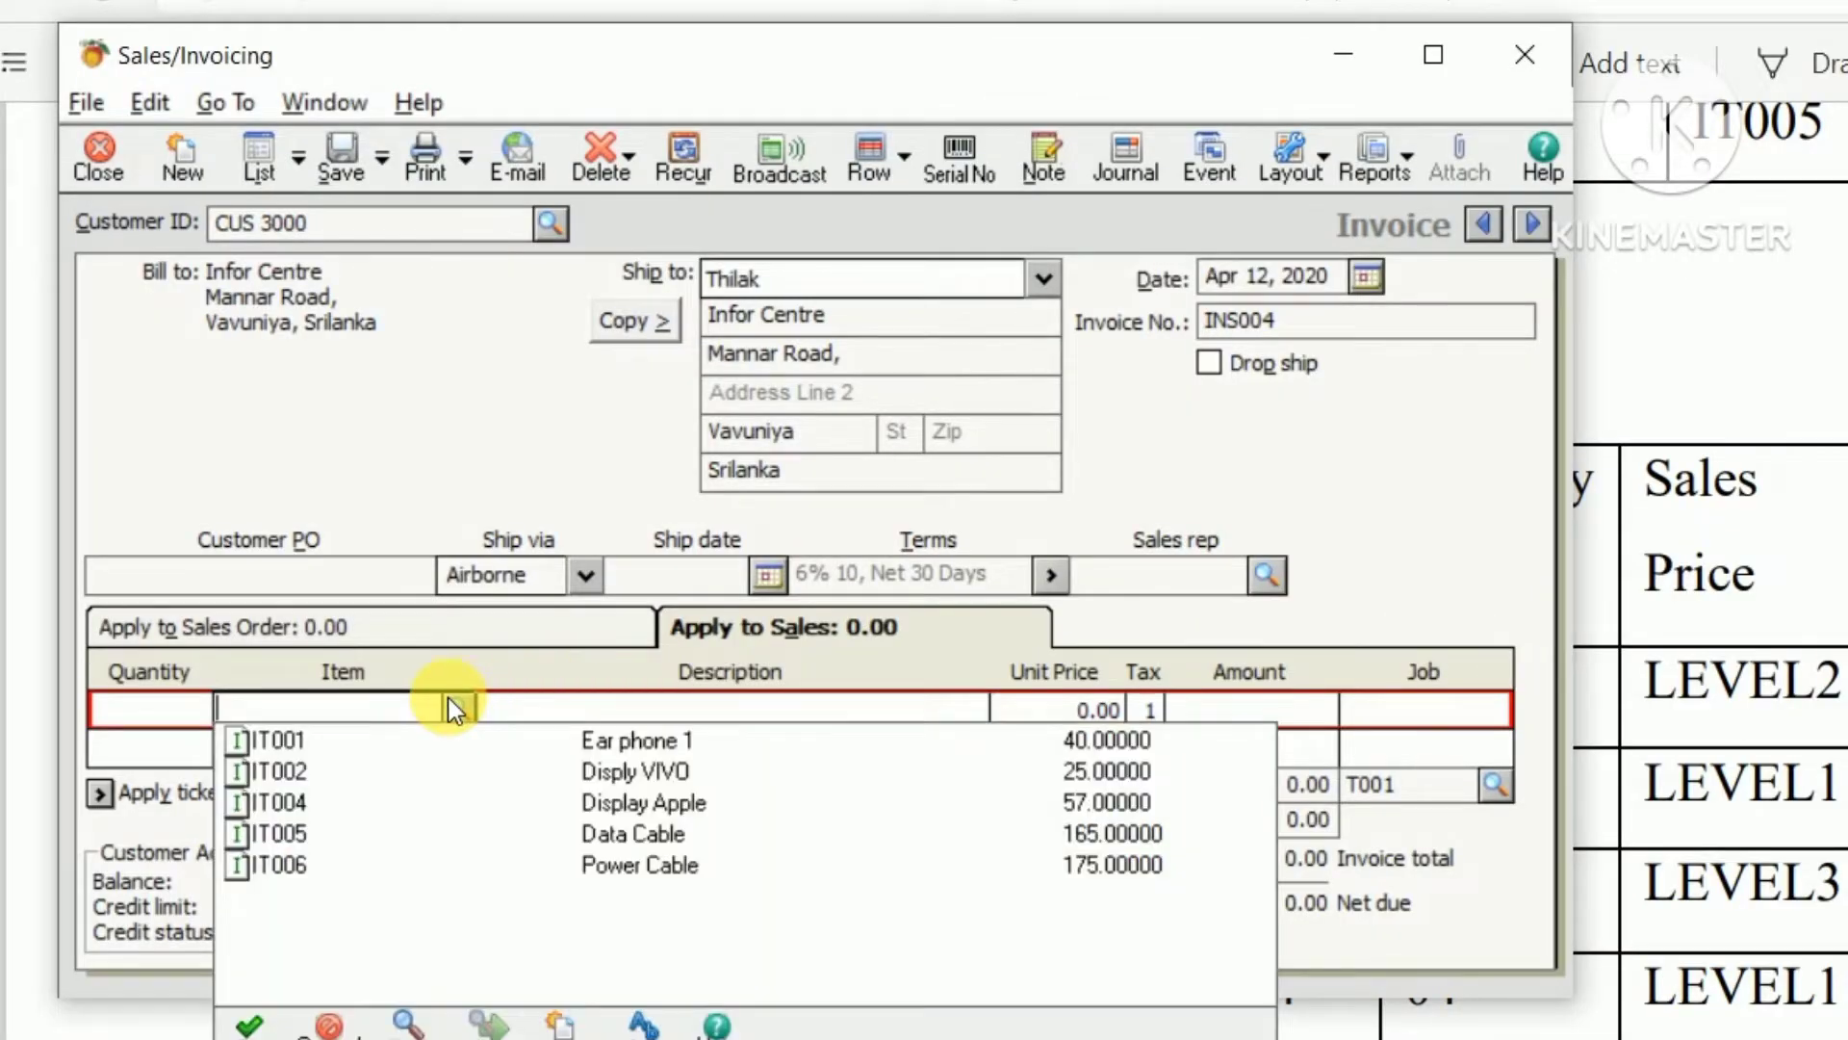
pyautogui.click(396, 770)
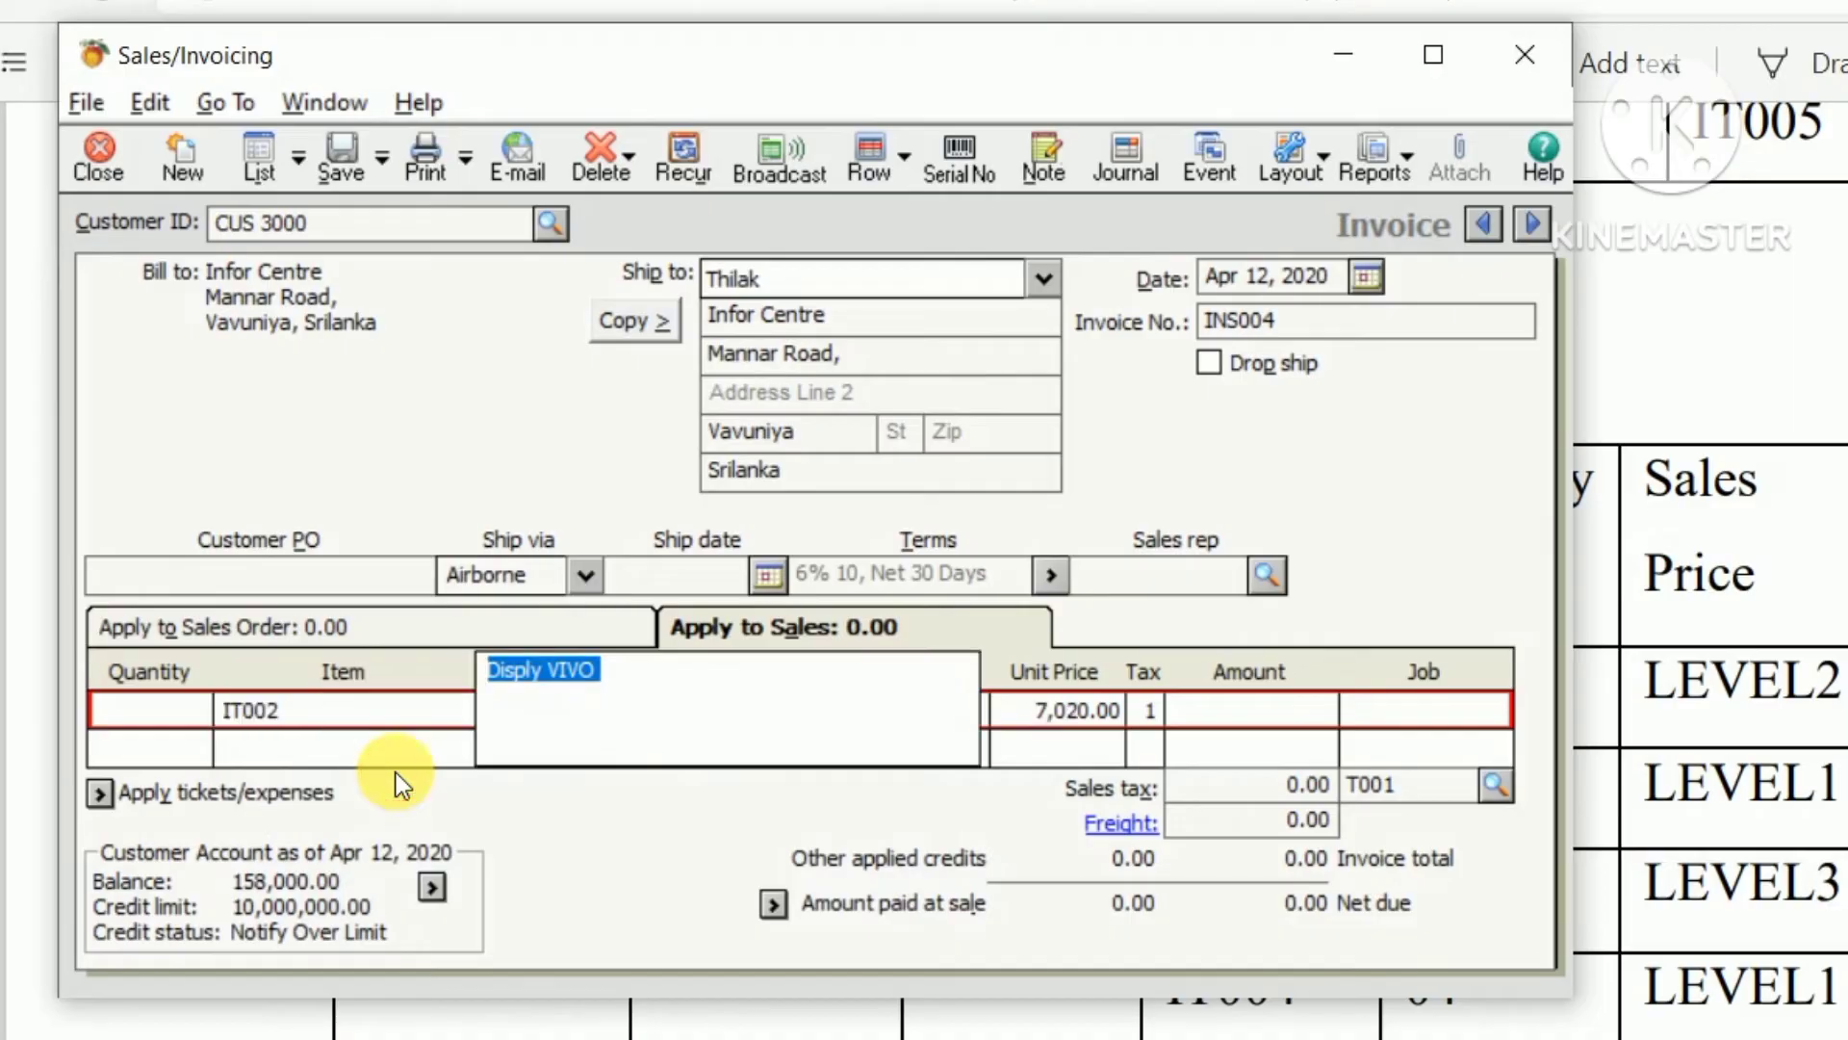
pyautogui.click(152, 710)
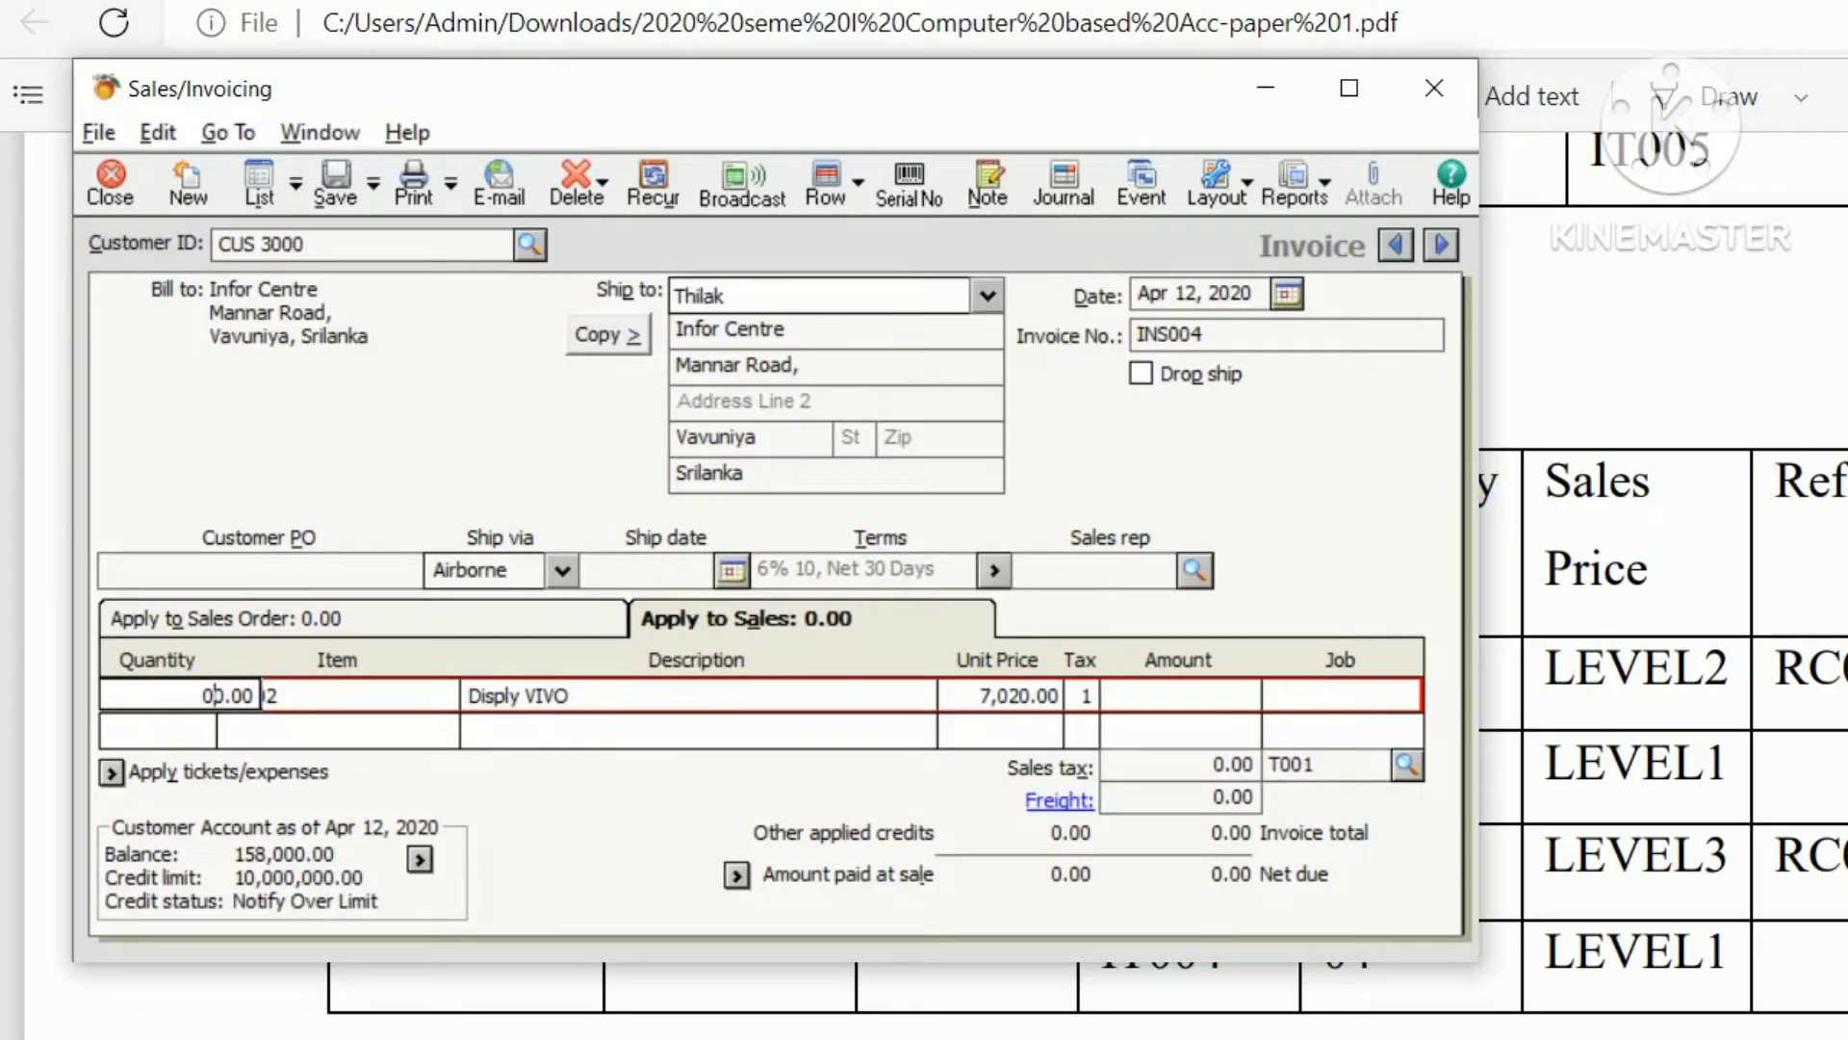
pyautogui.write('80')
pyautogui.press('Tab')
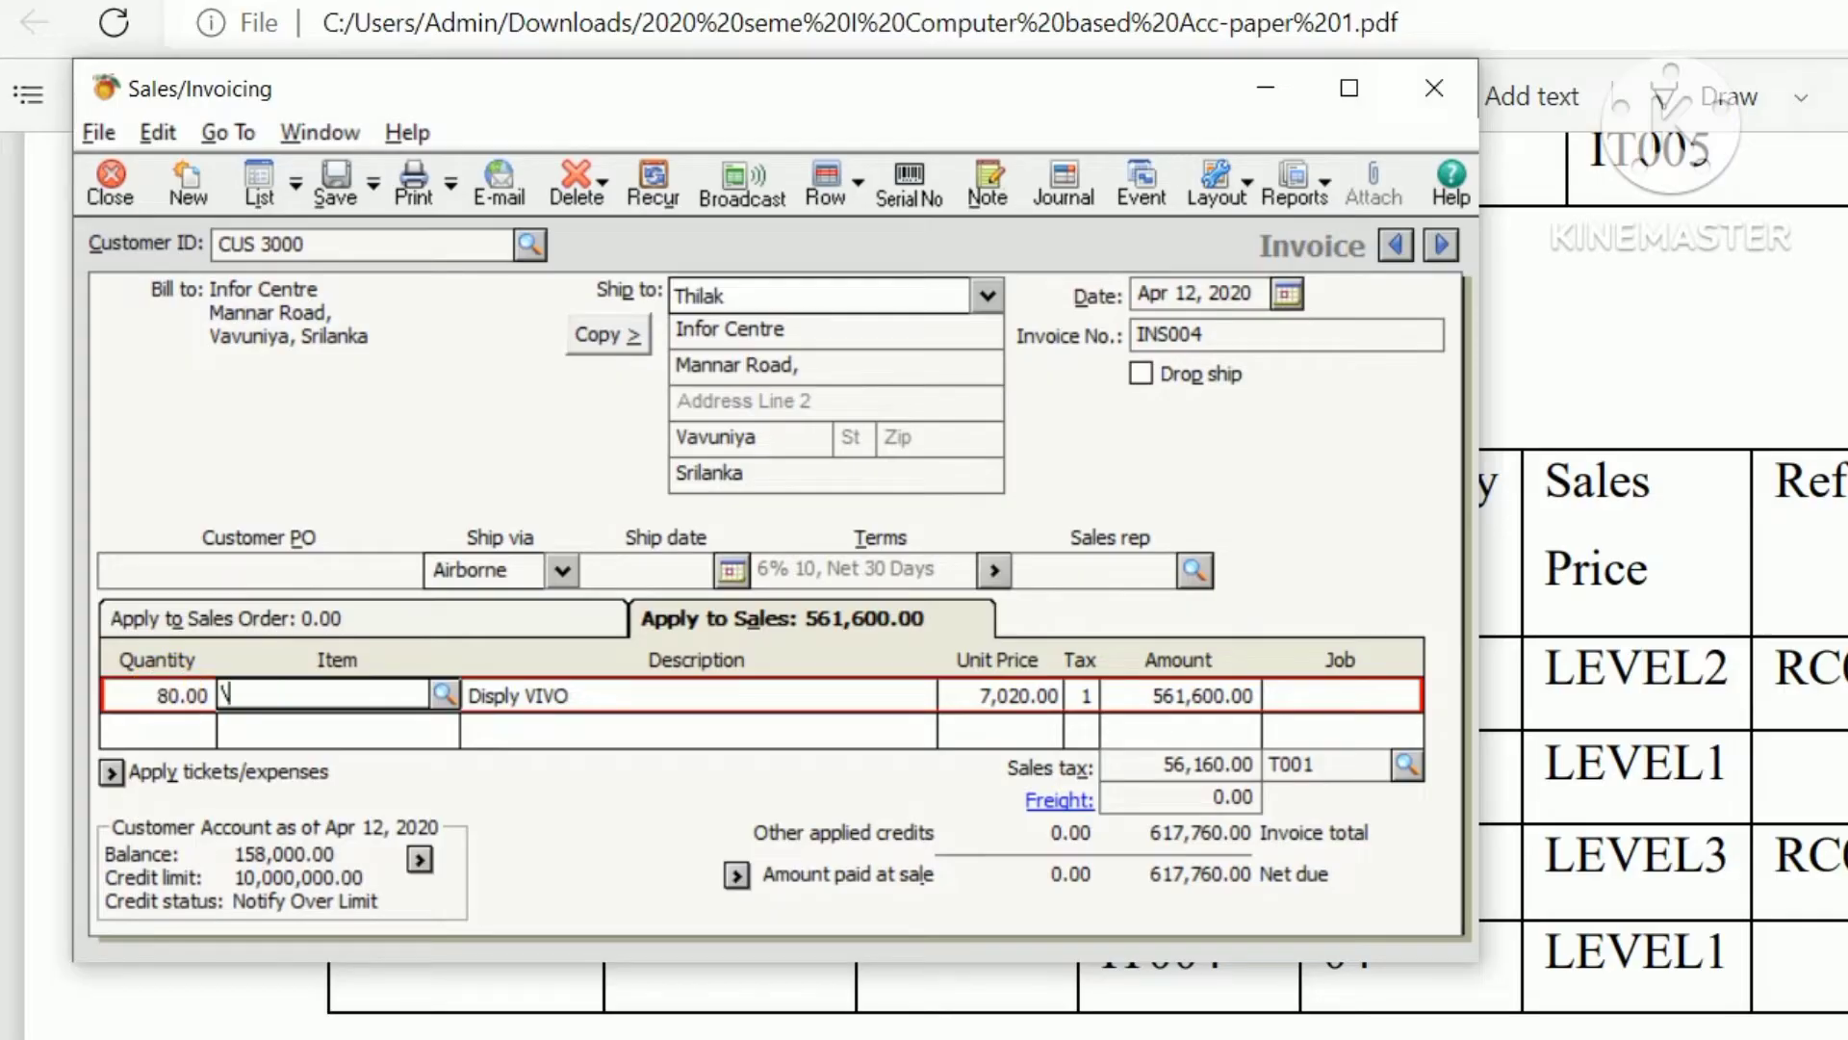
pyautogui.press('BackSpace')
pyautogui.hotkey('alt', 'Tab')
pyautogui.hotkey('alt', 'Tab')
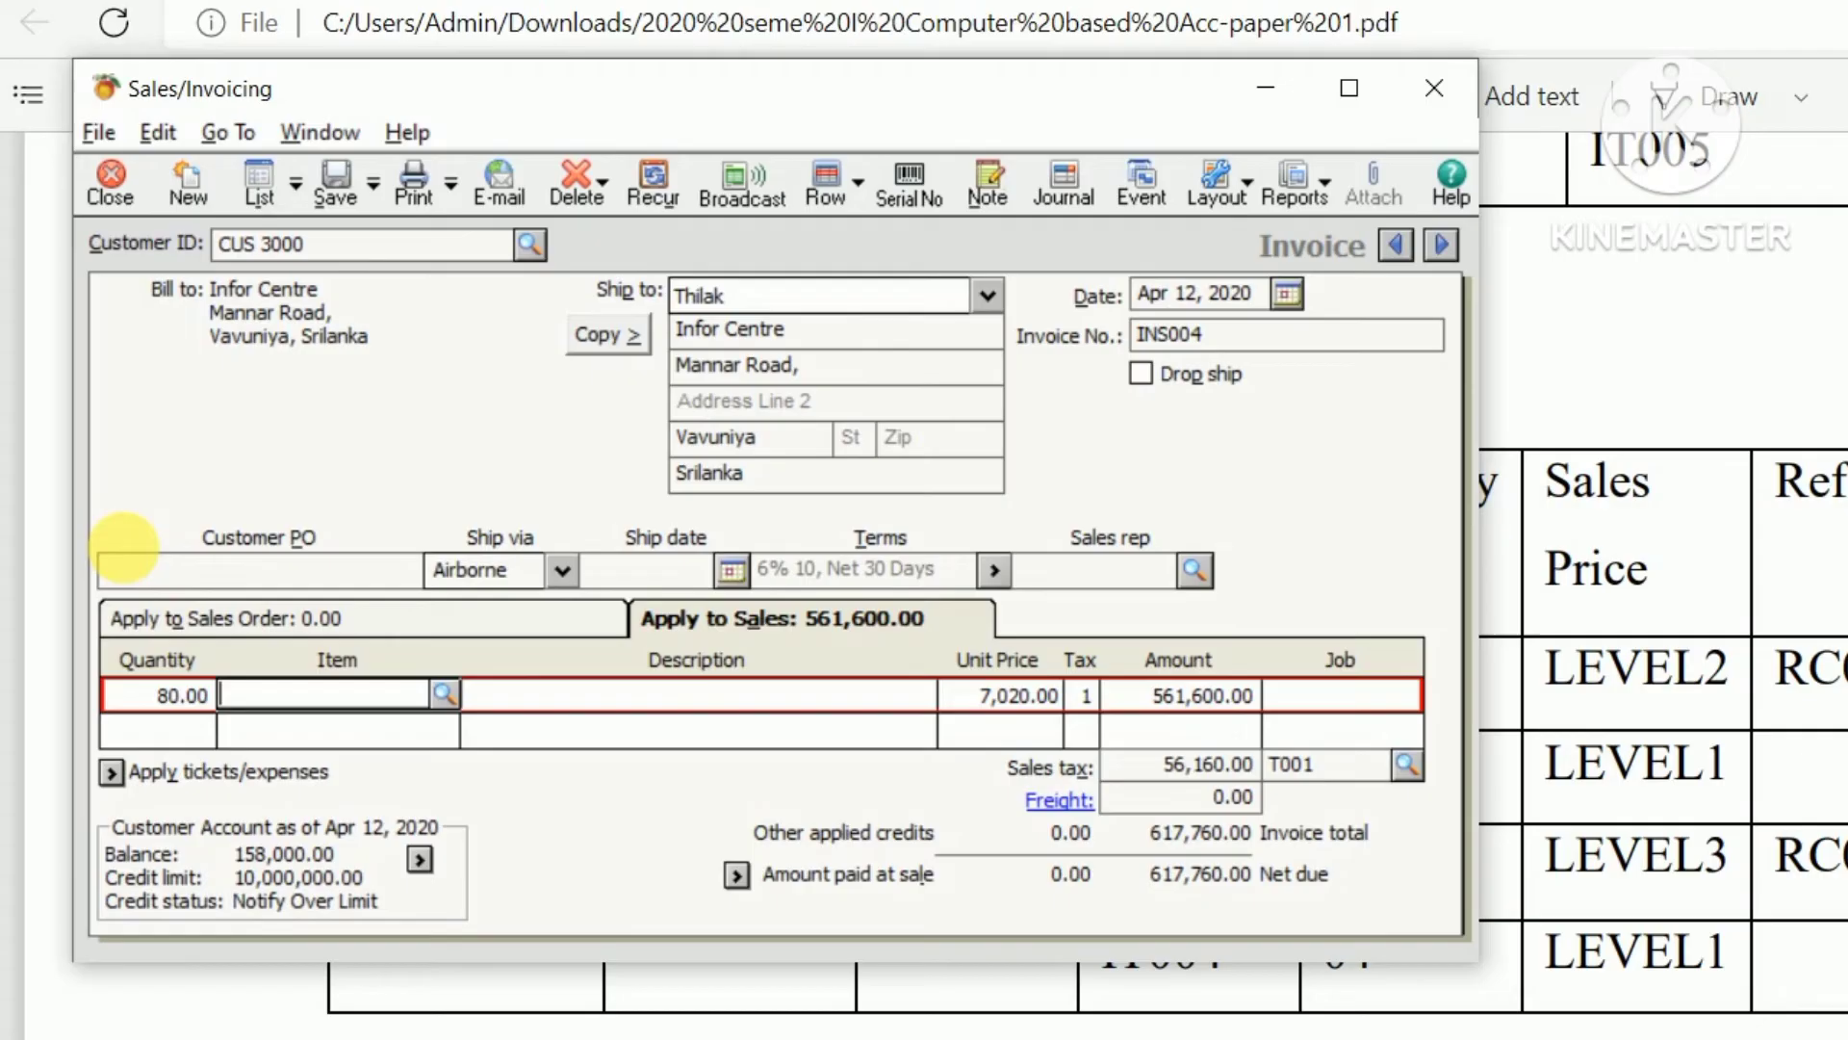
# - Correct the first line's quantity to 8
pyautogui.click(159, 699)
pyautogui.click(162, 703)
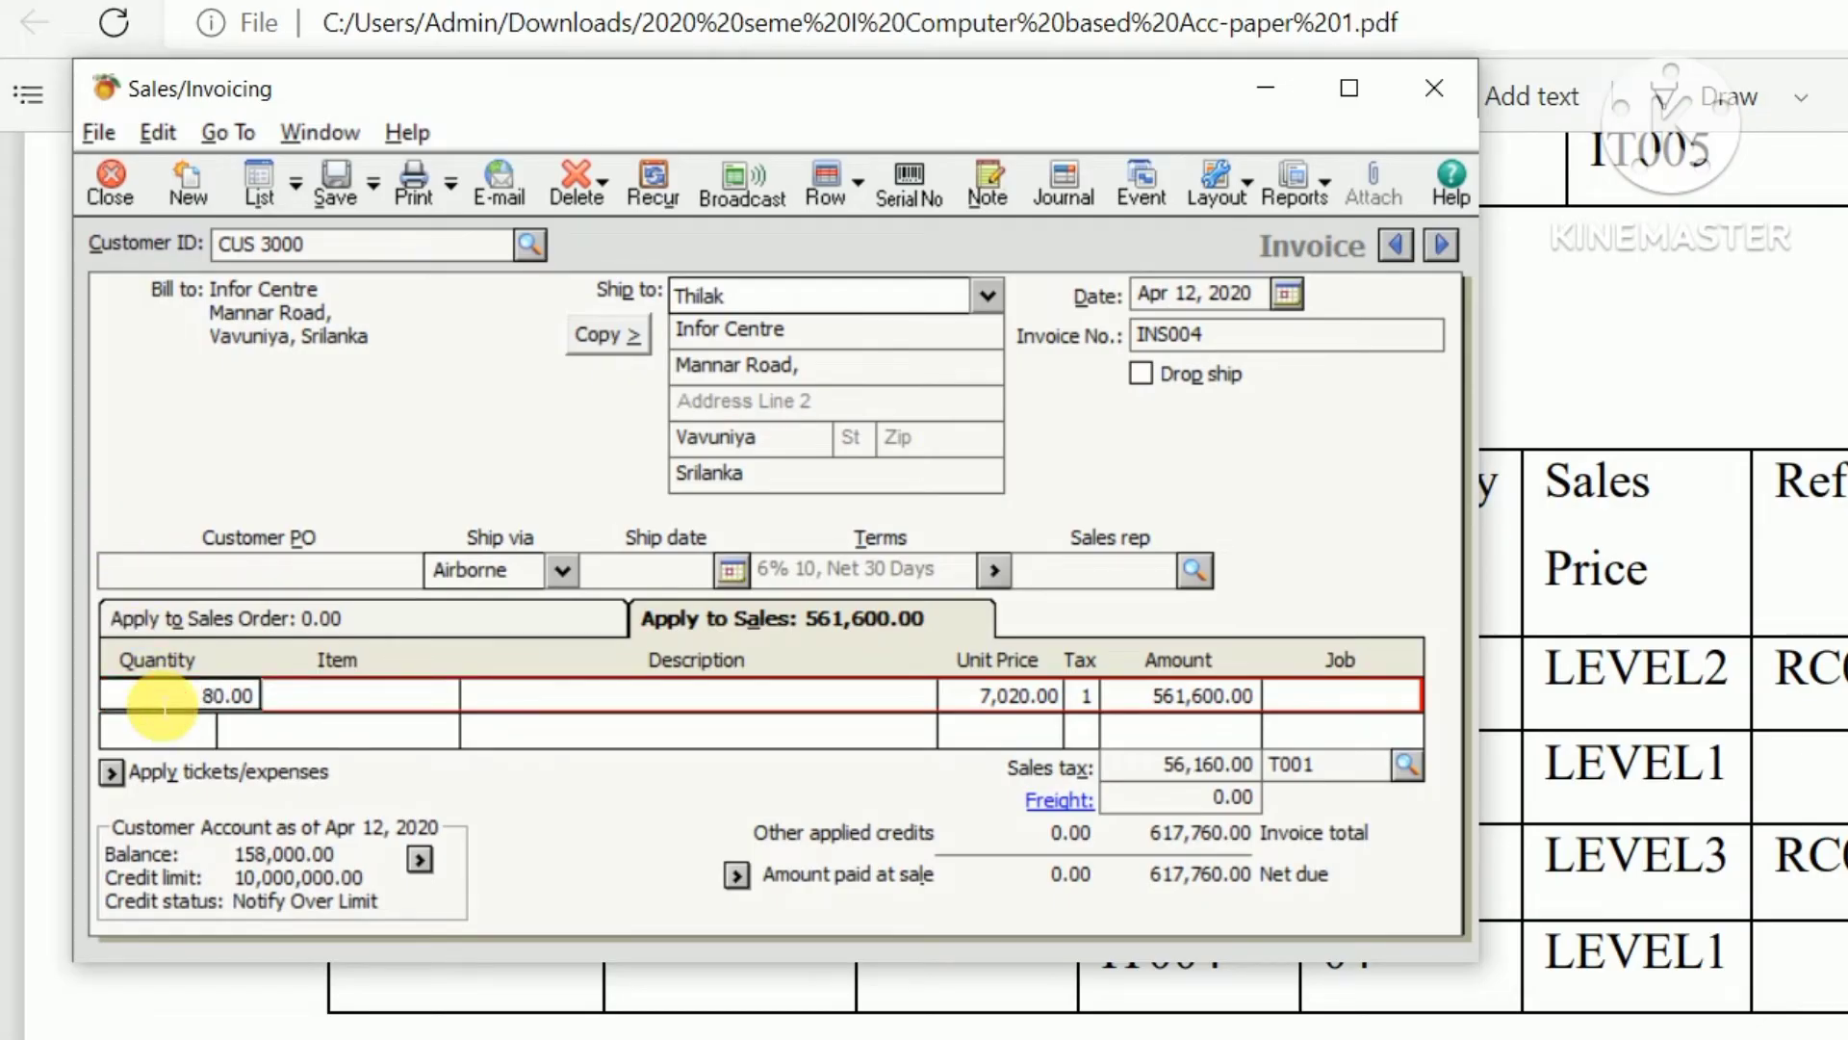
pyautogui.press('Delete')
pyautogui.press('Delete')
pyautogui.write('8')
pyautogui.press('Tab')
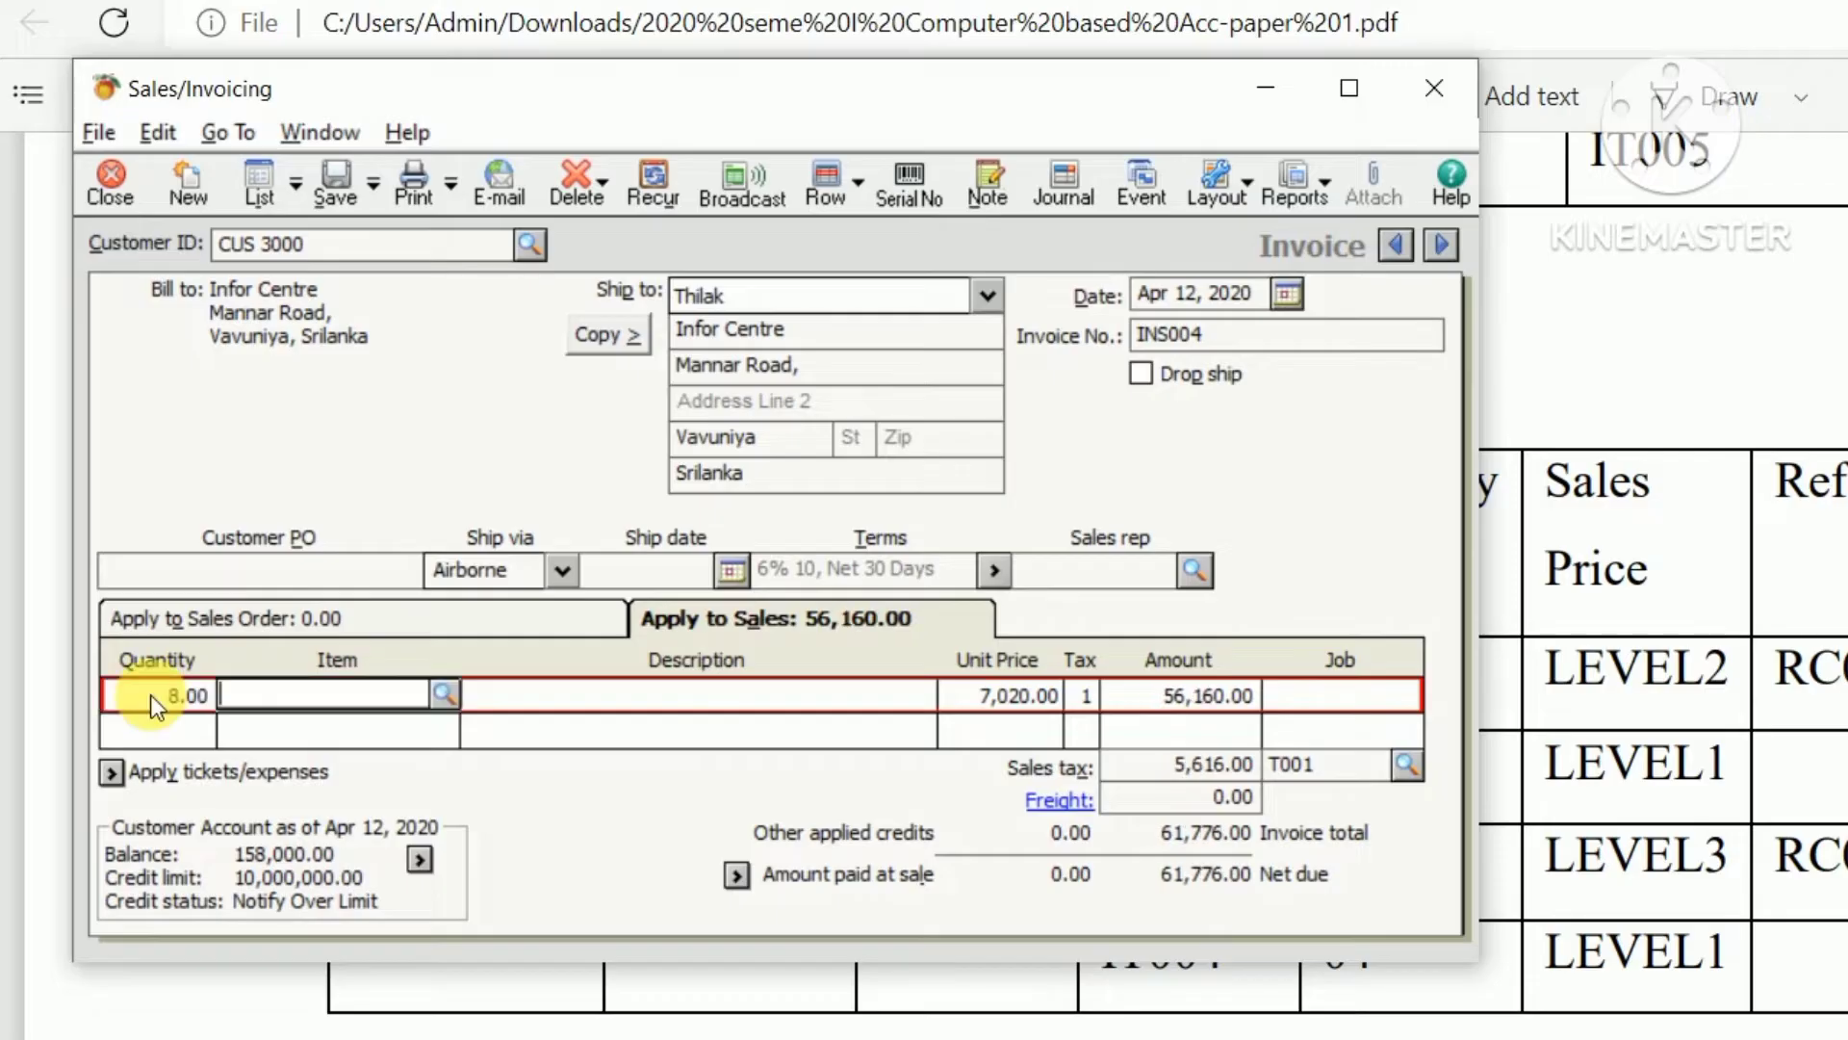
pyautogui.press('Tab')
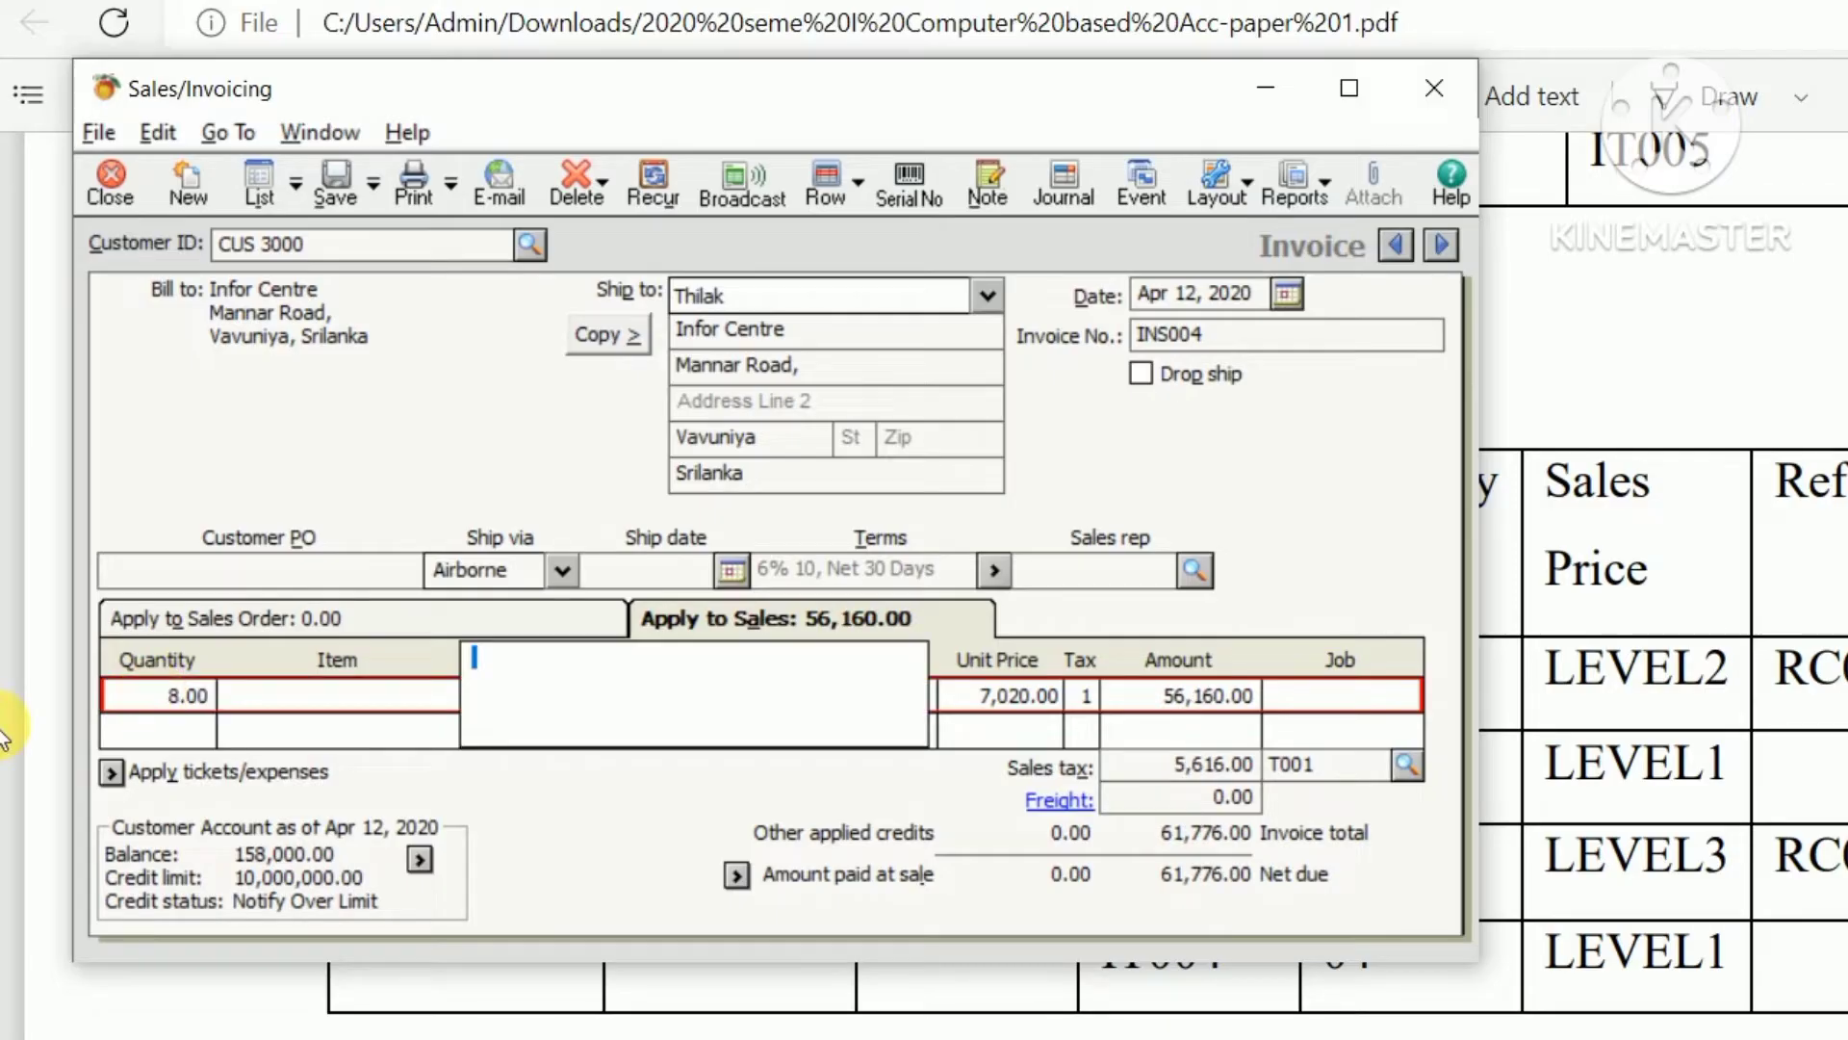
# - Briefly swap the line's item to IT004, then restore IT002 Disply VIVO
pyautogui.click(260, 693)
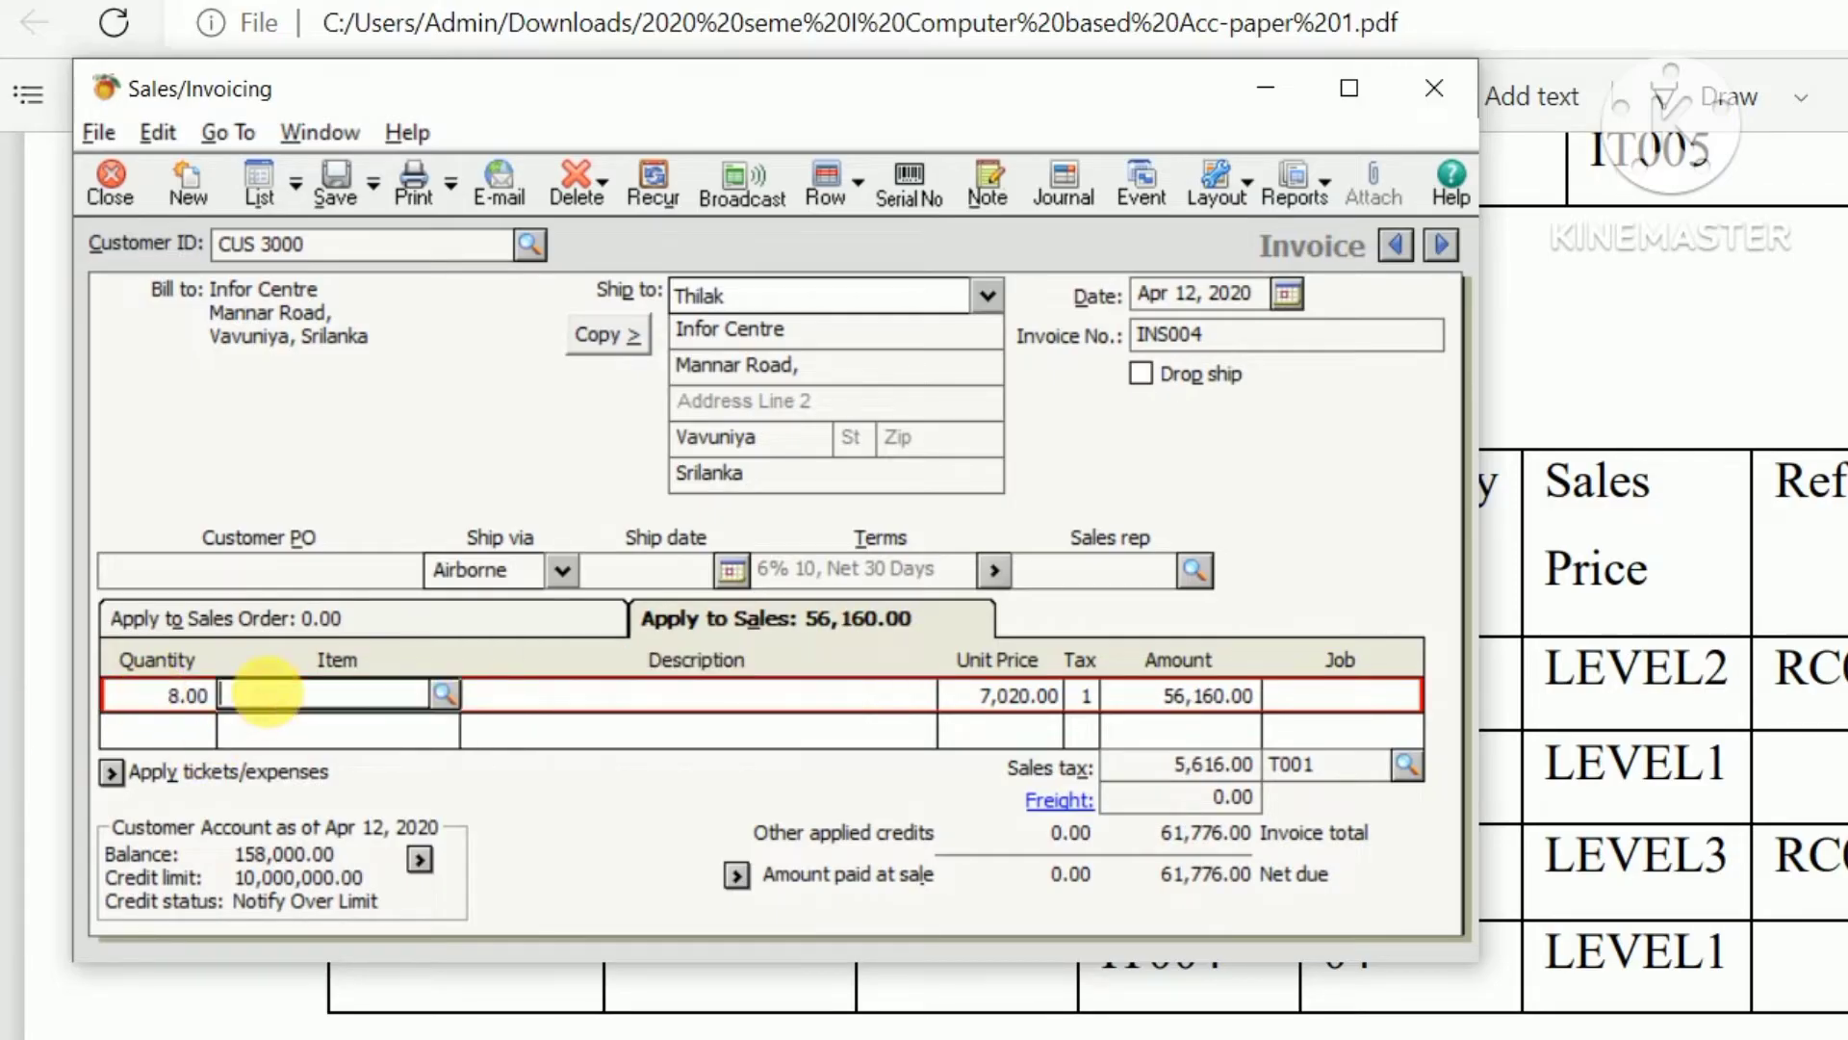
pyautogui.click(447, 693)
pyautogui.doubleClick(452, 766)
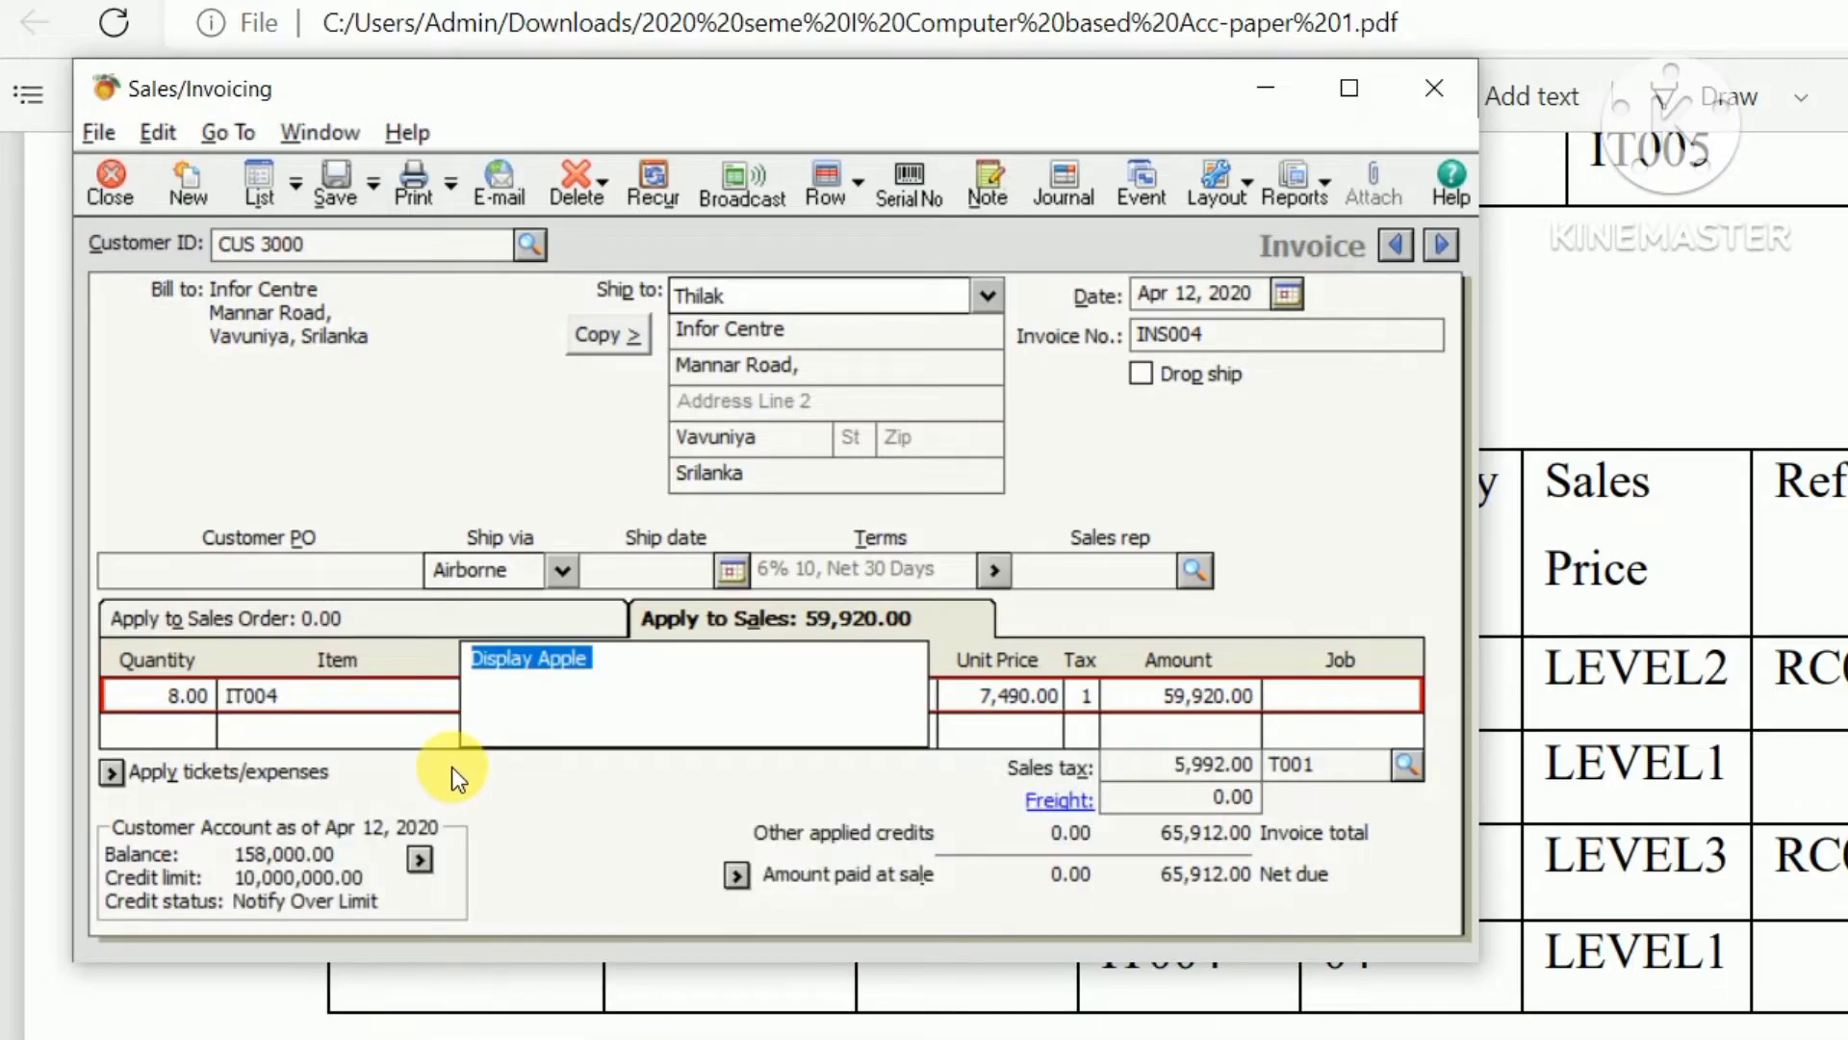
pyautogui.click(400, 694)
pyautogui.click(456, 693)
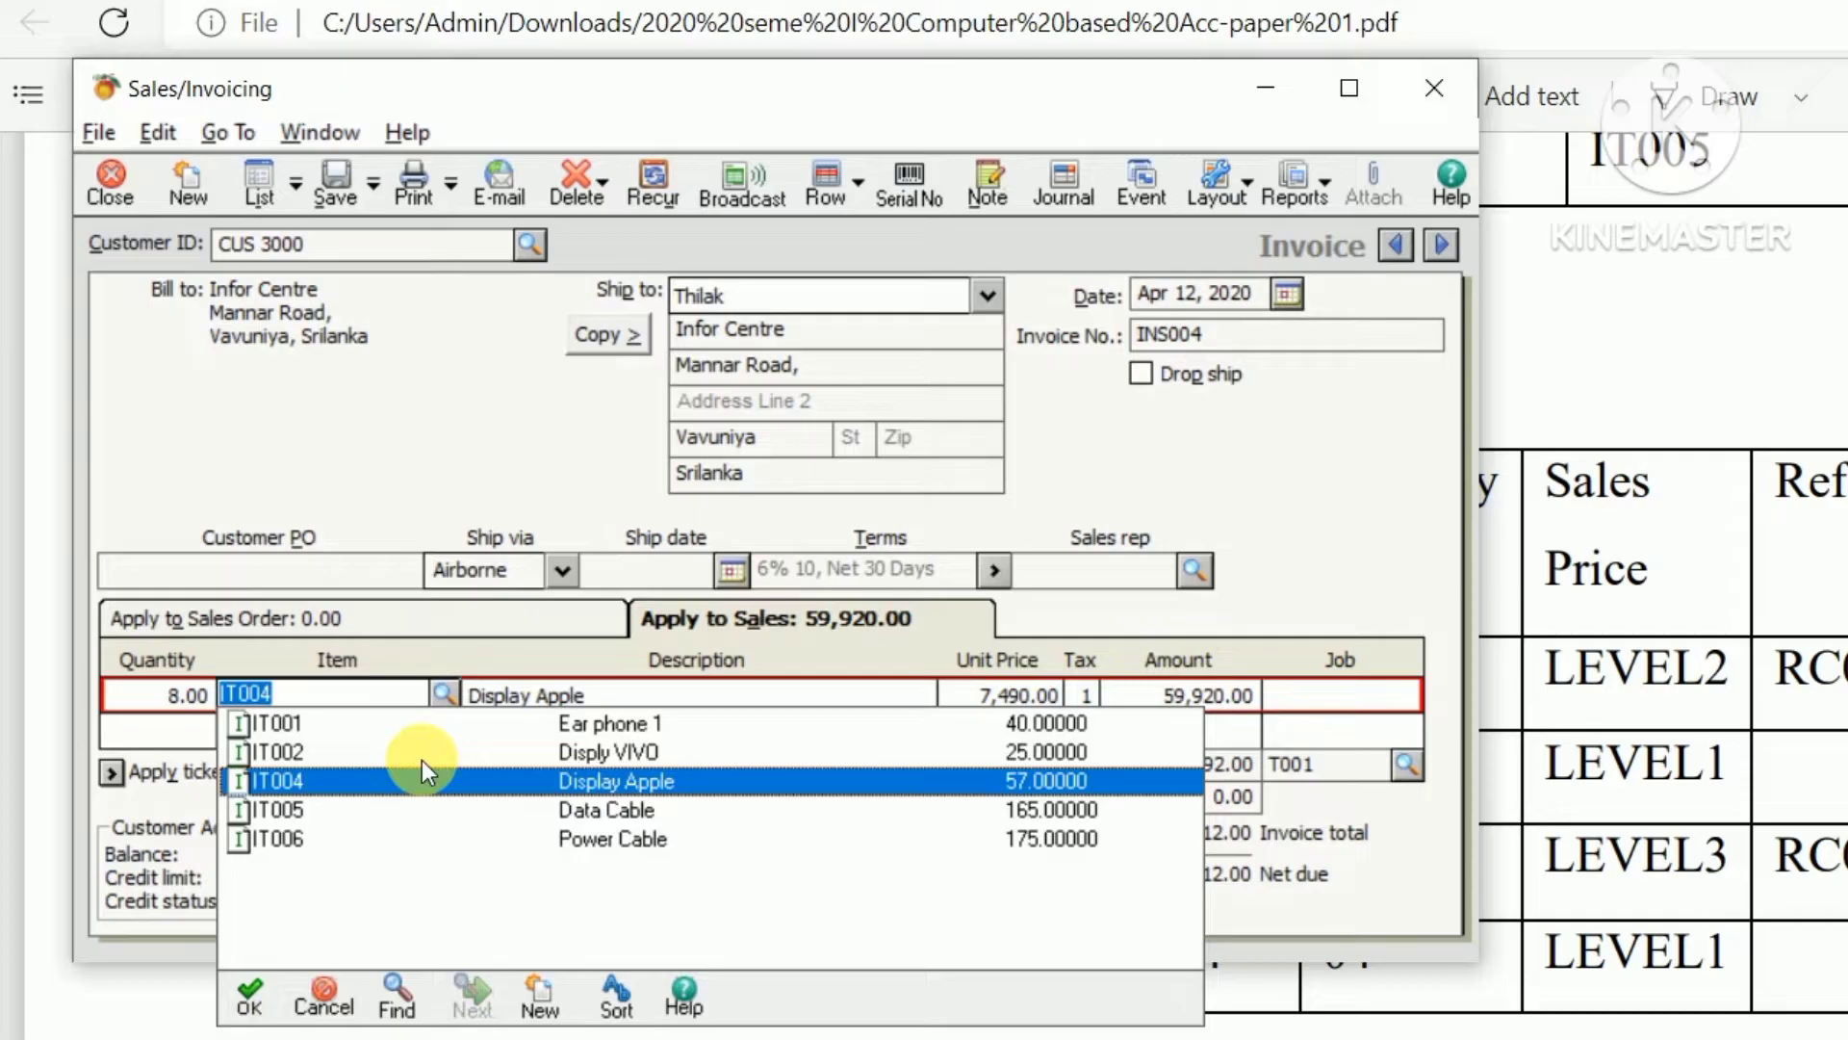
pyautogui.doubleClick(427, 752)
pyautogui.hotkey('alt', 'Tab')
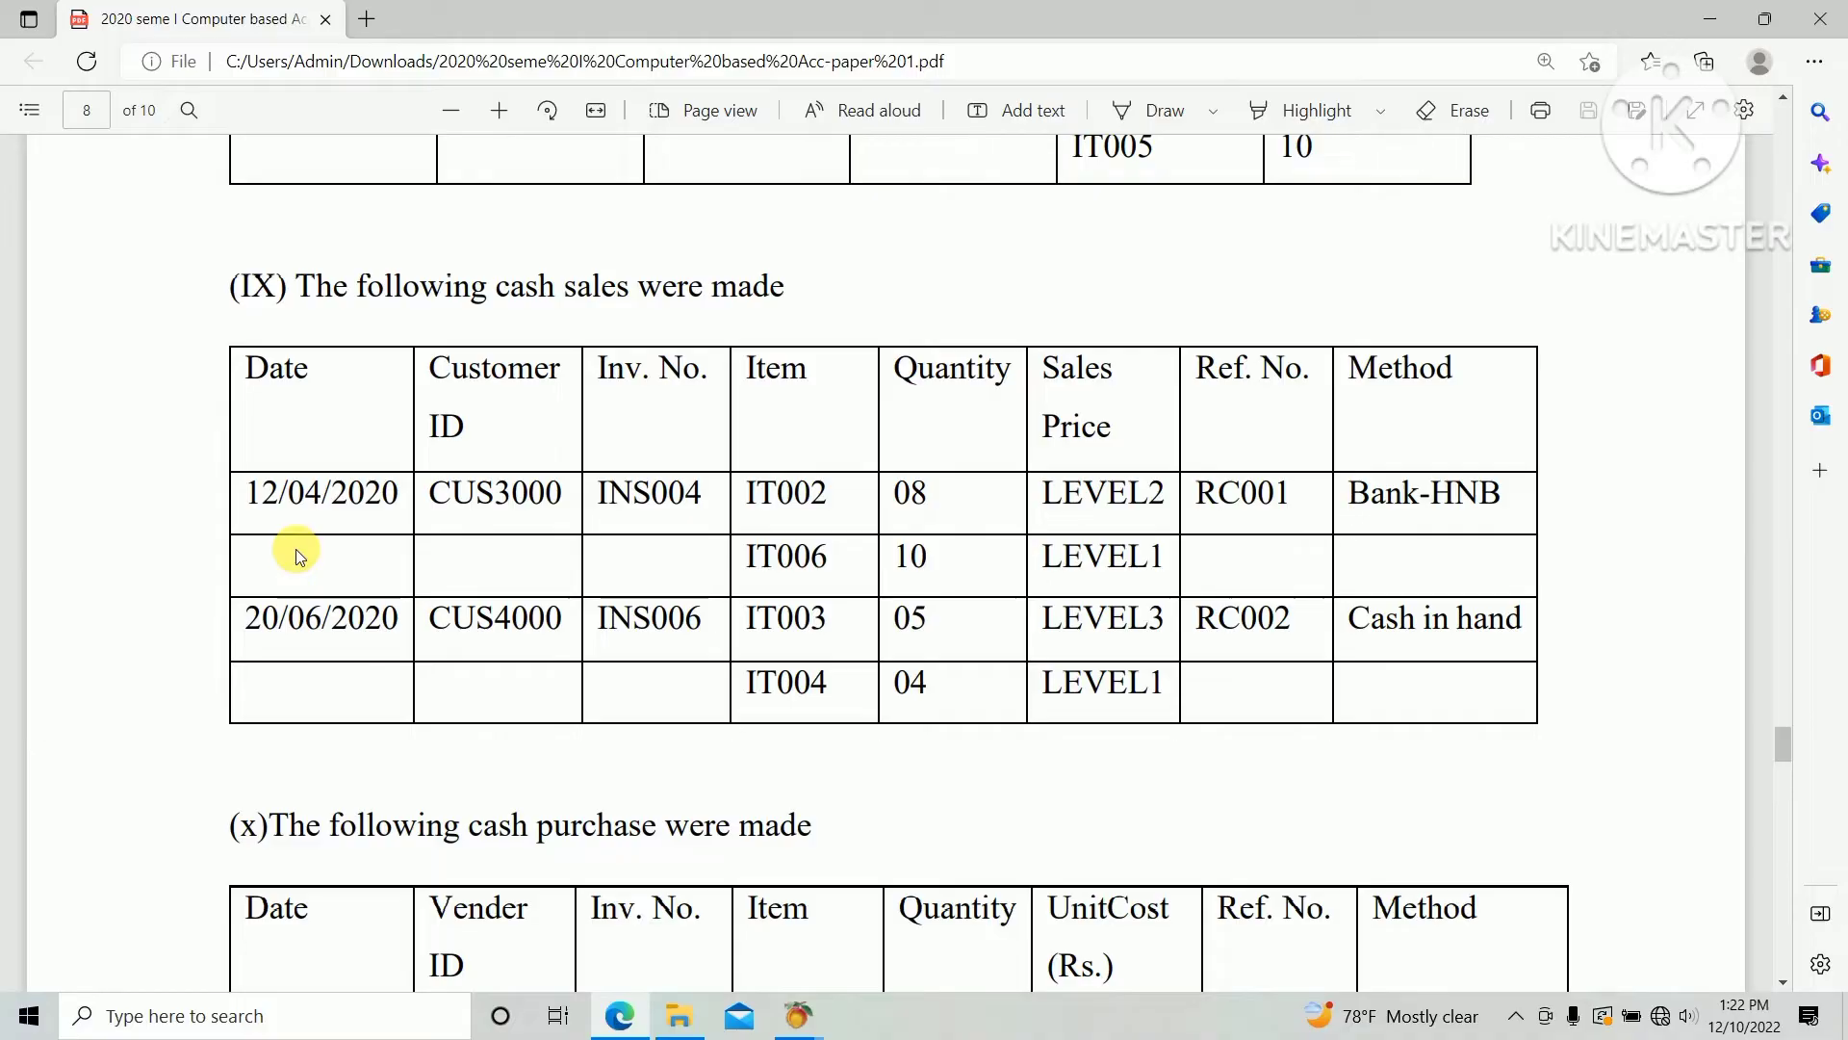
# - Price the IT002 line at Price Level 2 (7,280.00)
pyautogui.hotkey('alt', 'Tab')
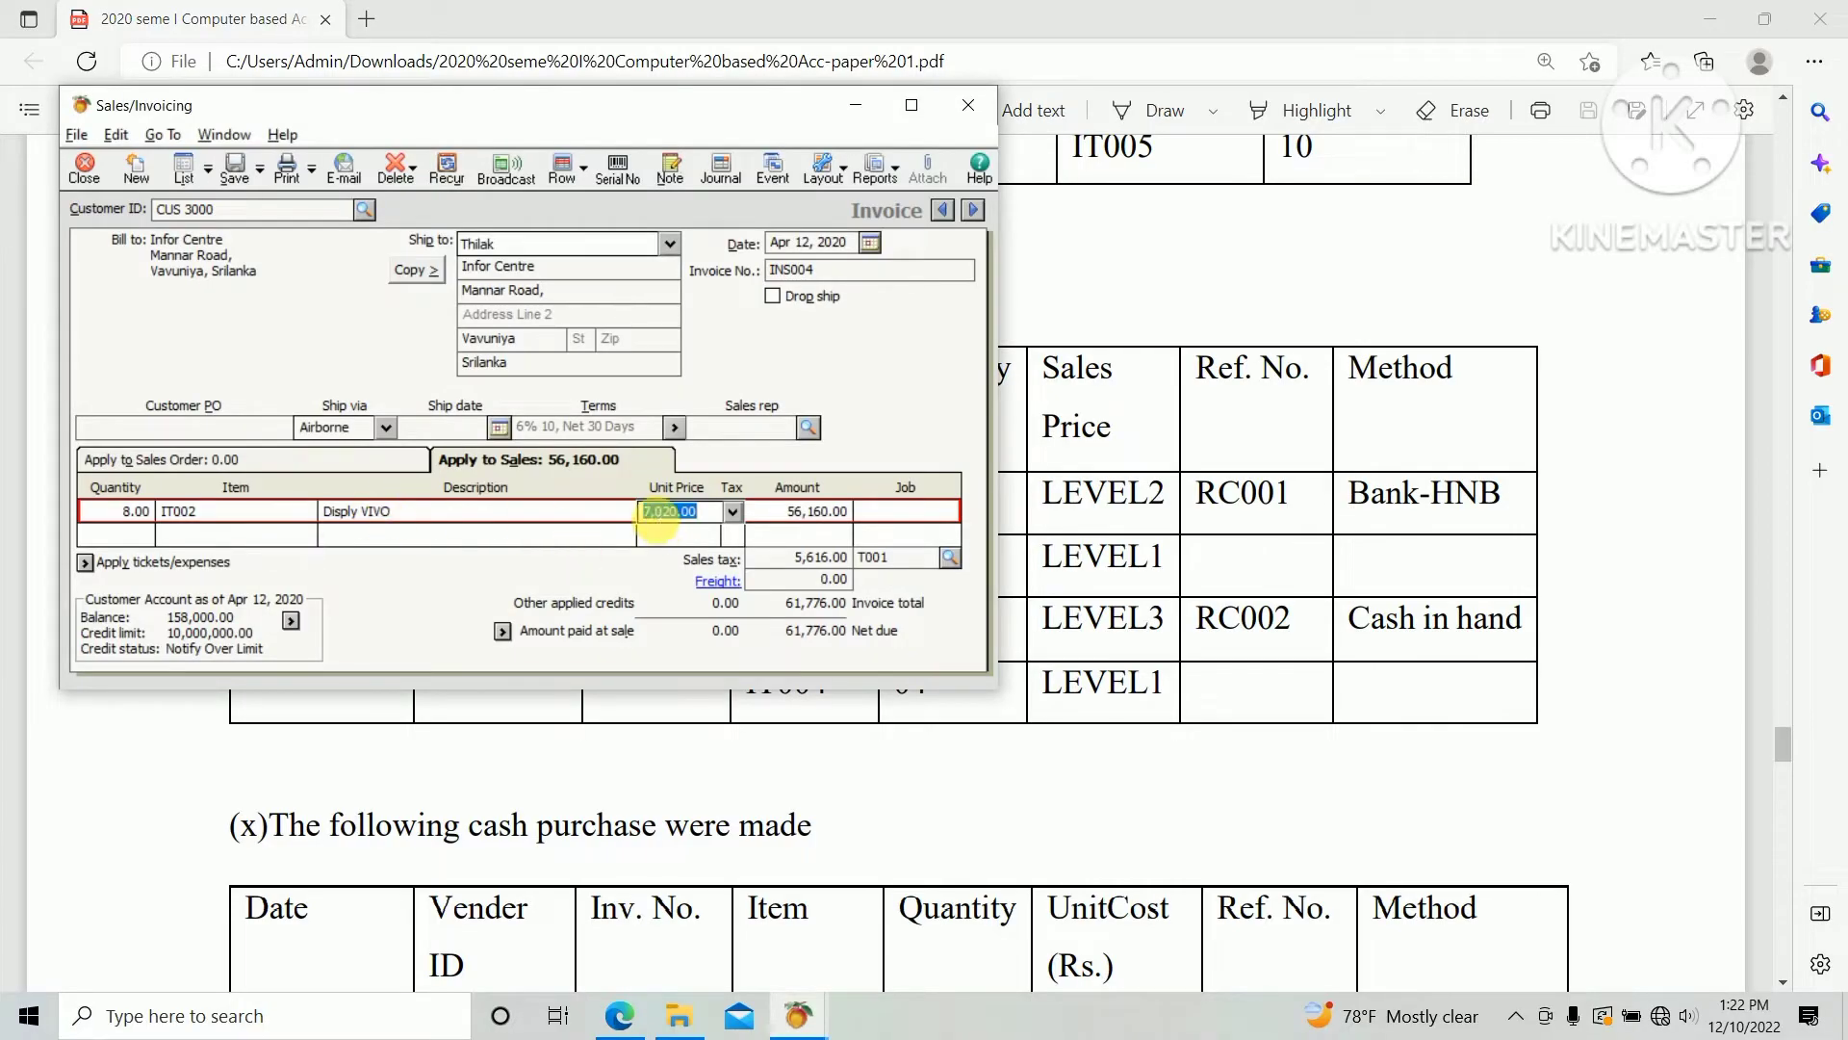
pyautogui.click(732, 511)
pyautogui.click(710, 555)
pyautogui.hotkey('alt', 'Tab')
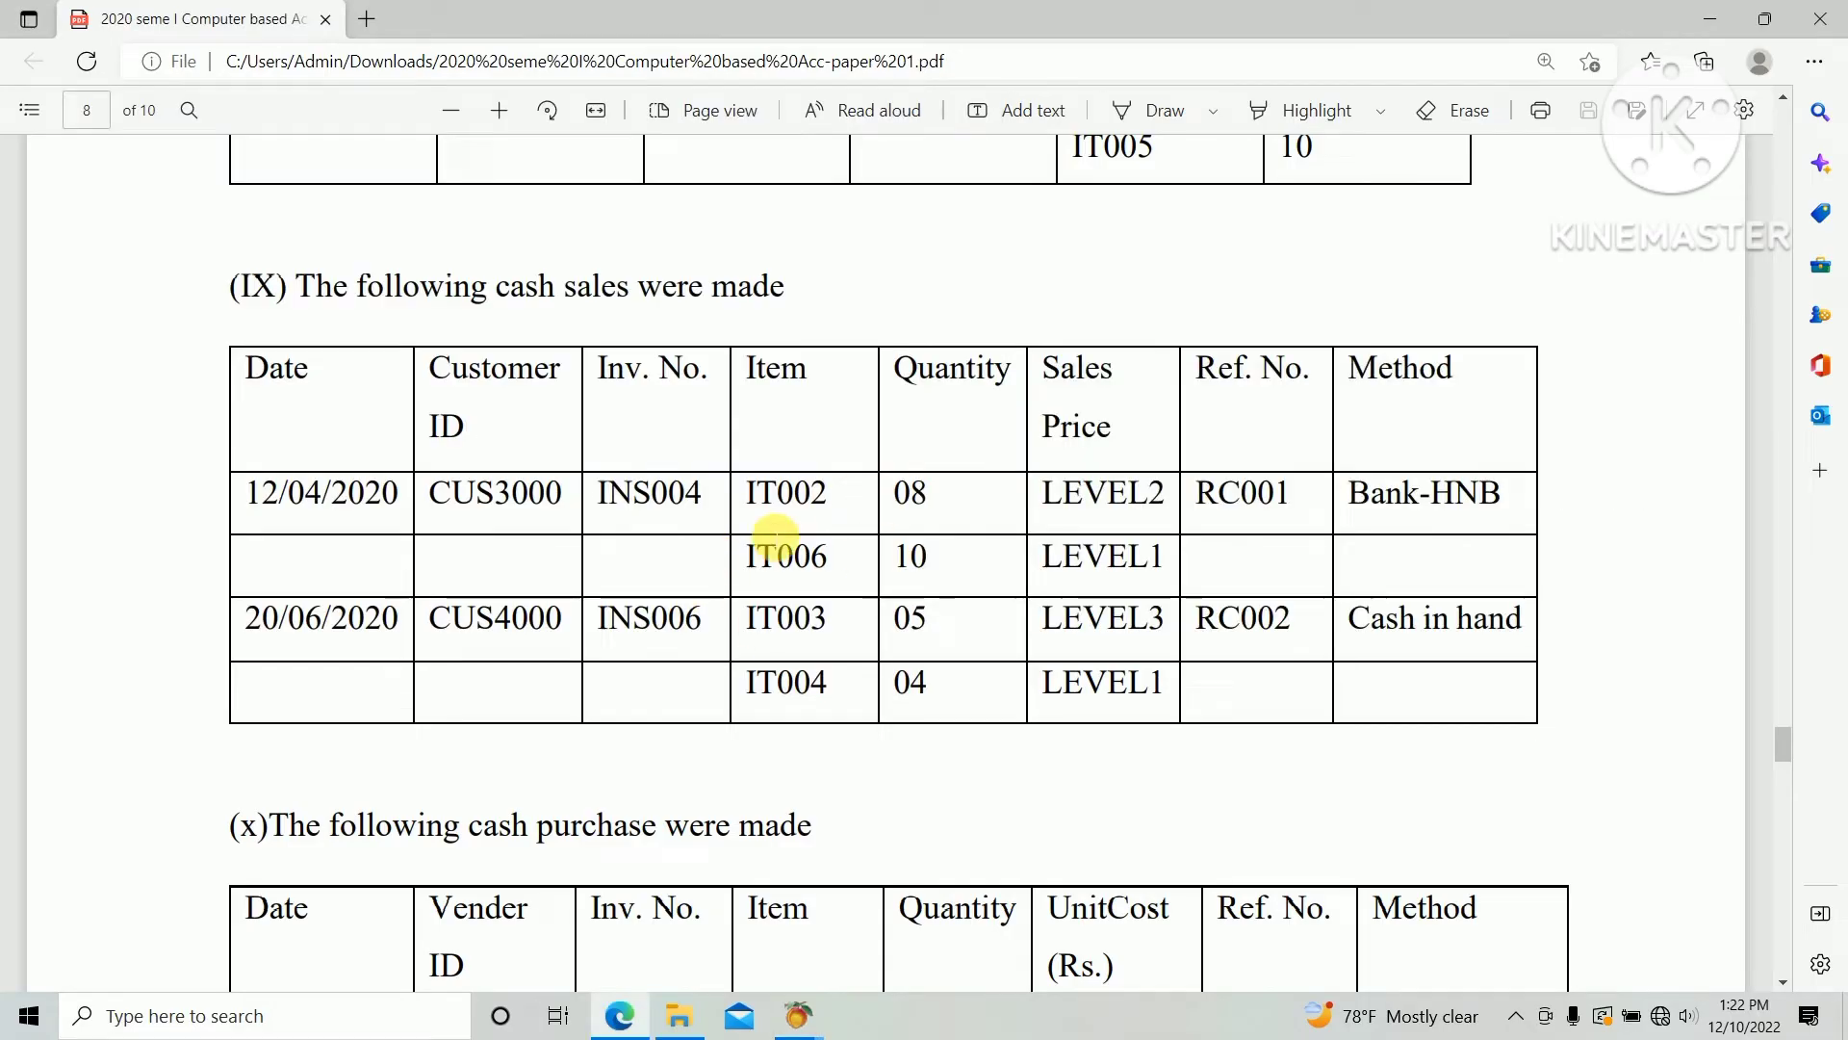
pyautogui.hotkey('alt', 'Tab')
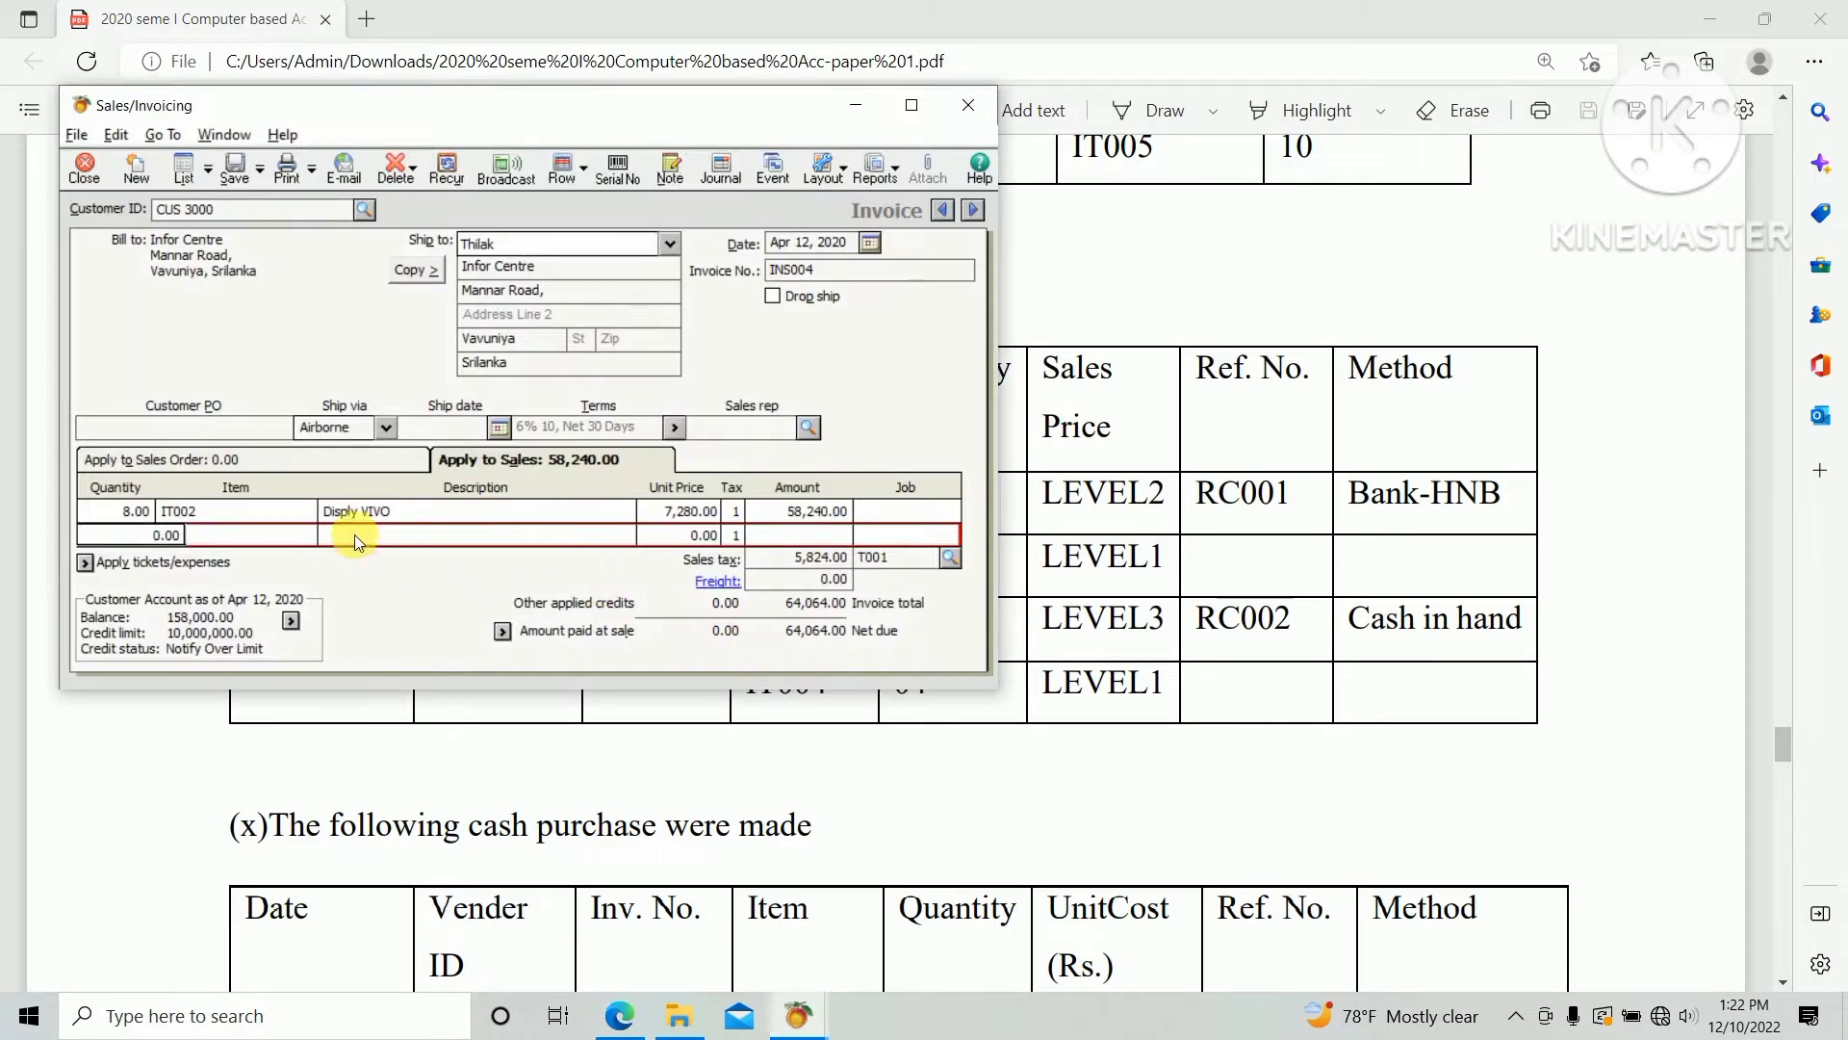
# - Add a second line of 10 Power Cables (IT006)
pyautogui.click(297, 529)
pyautogui.click(306, 534)
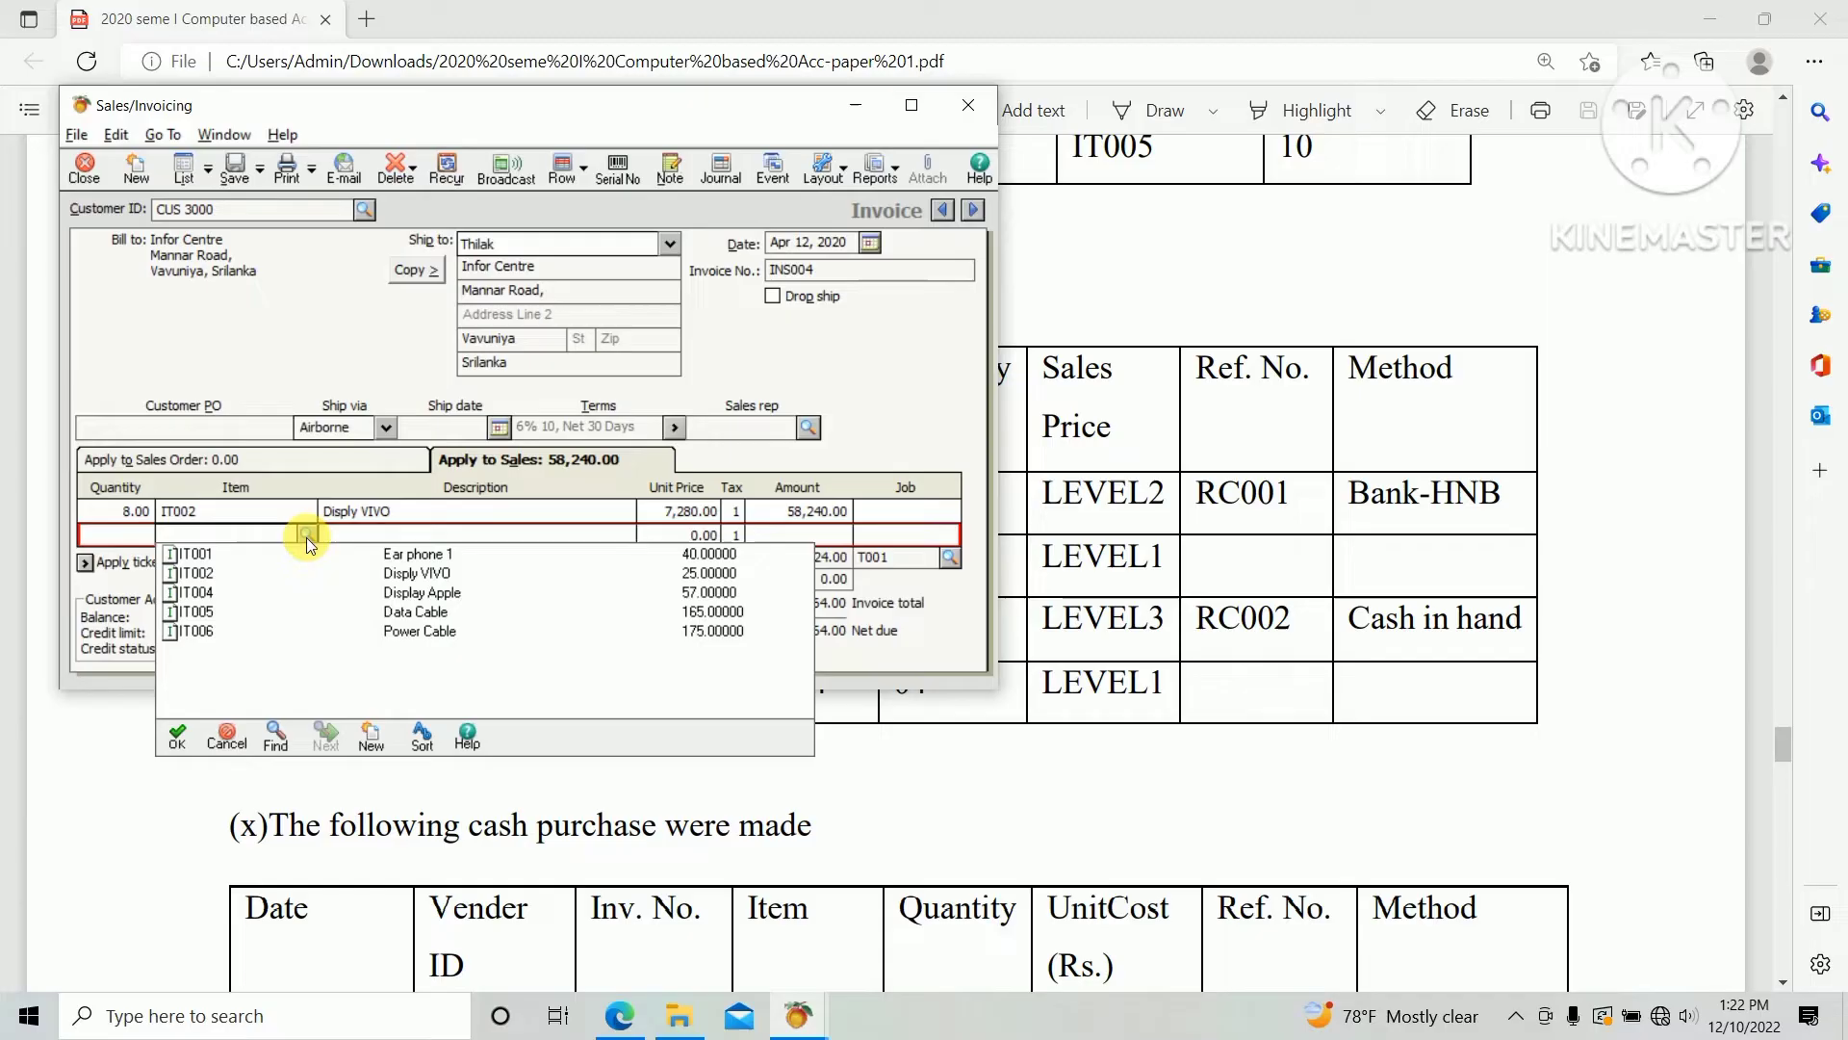
pyautogui.doubleClick(260, 630)
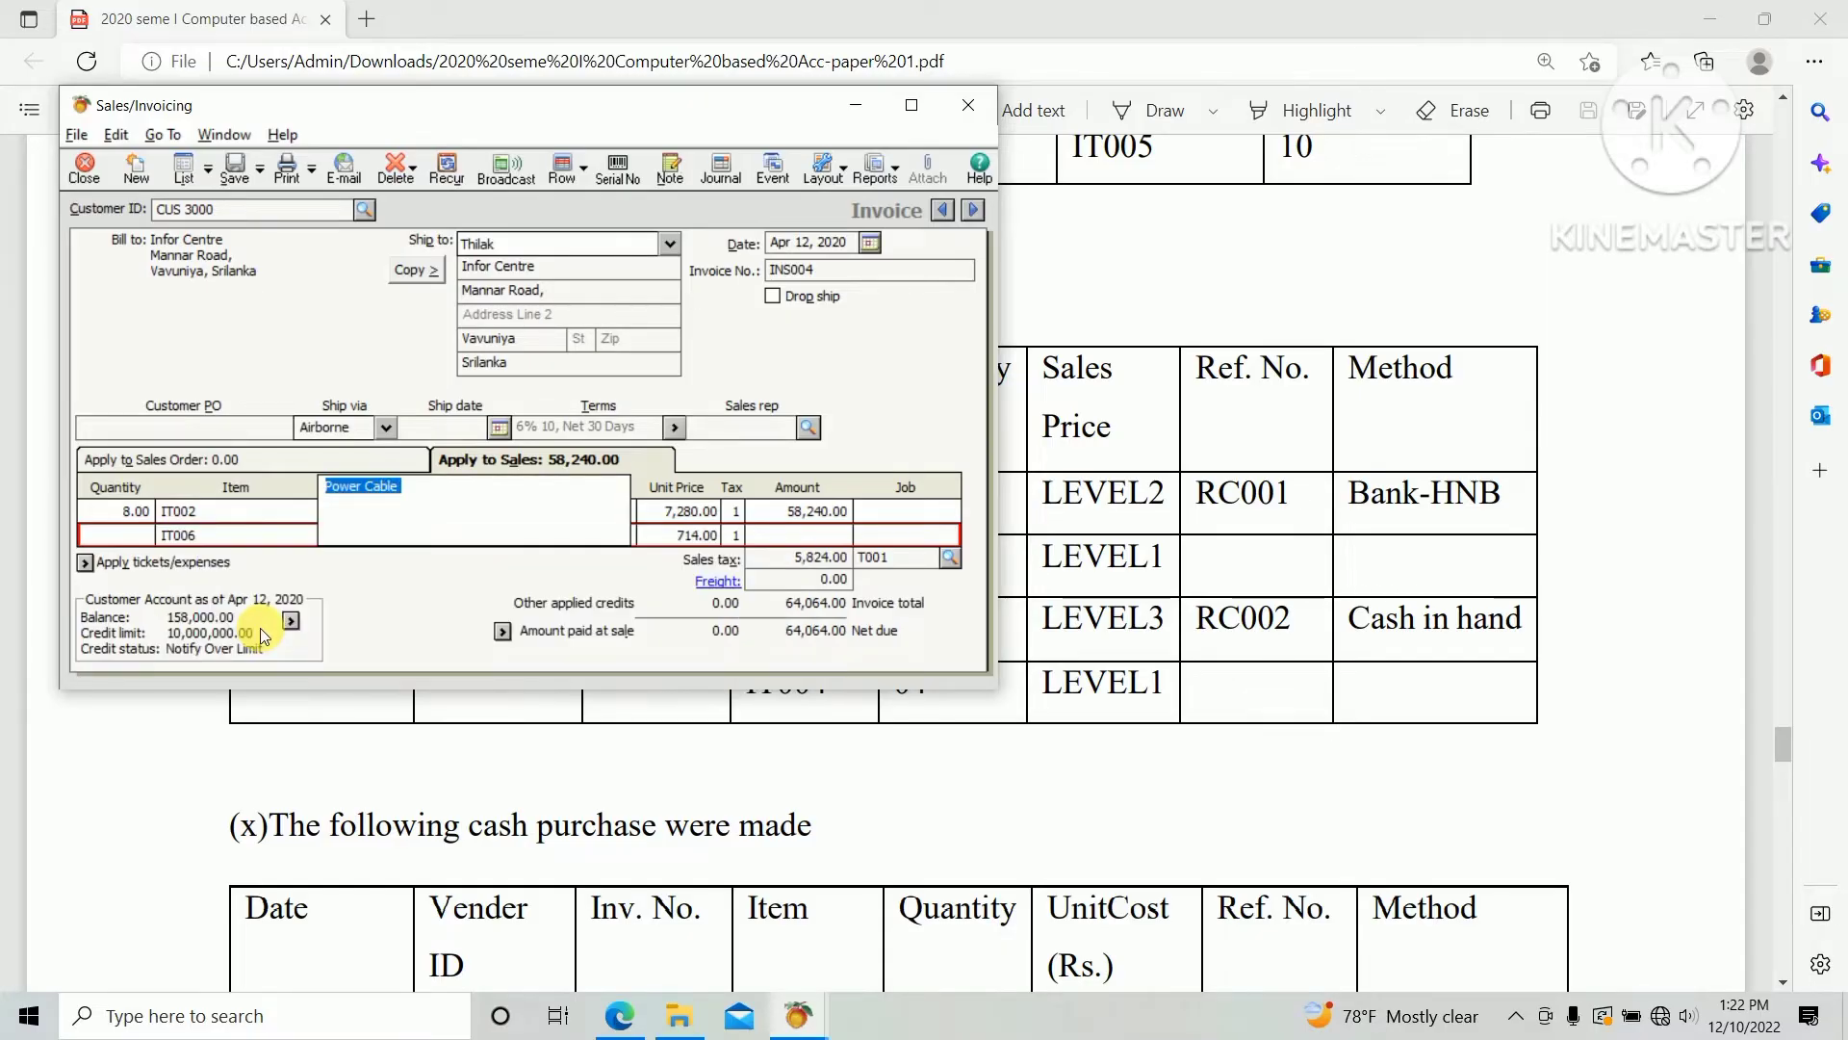
pyautogui.hotkey('alt', 'Tab')
pyautogui.hotkey('alt', 'Tab')
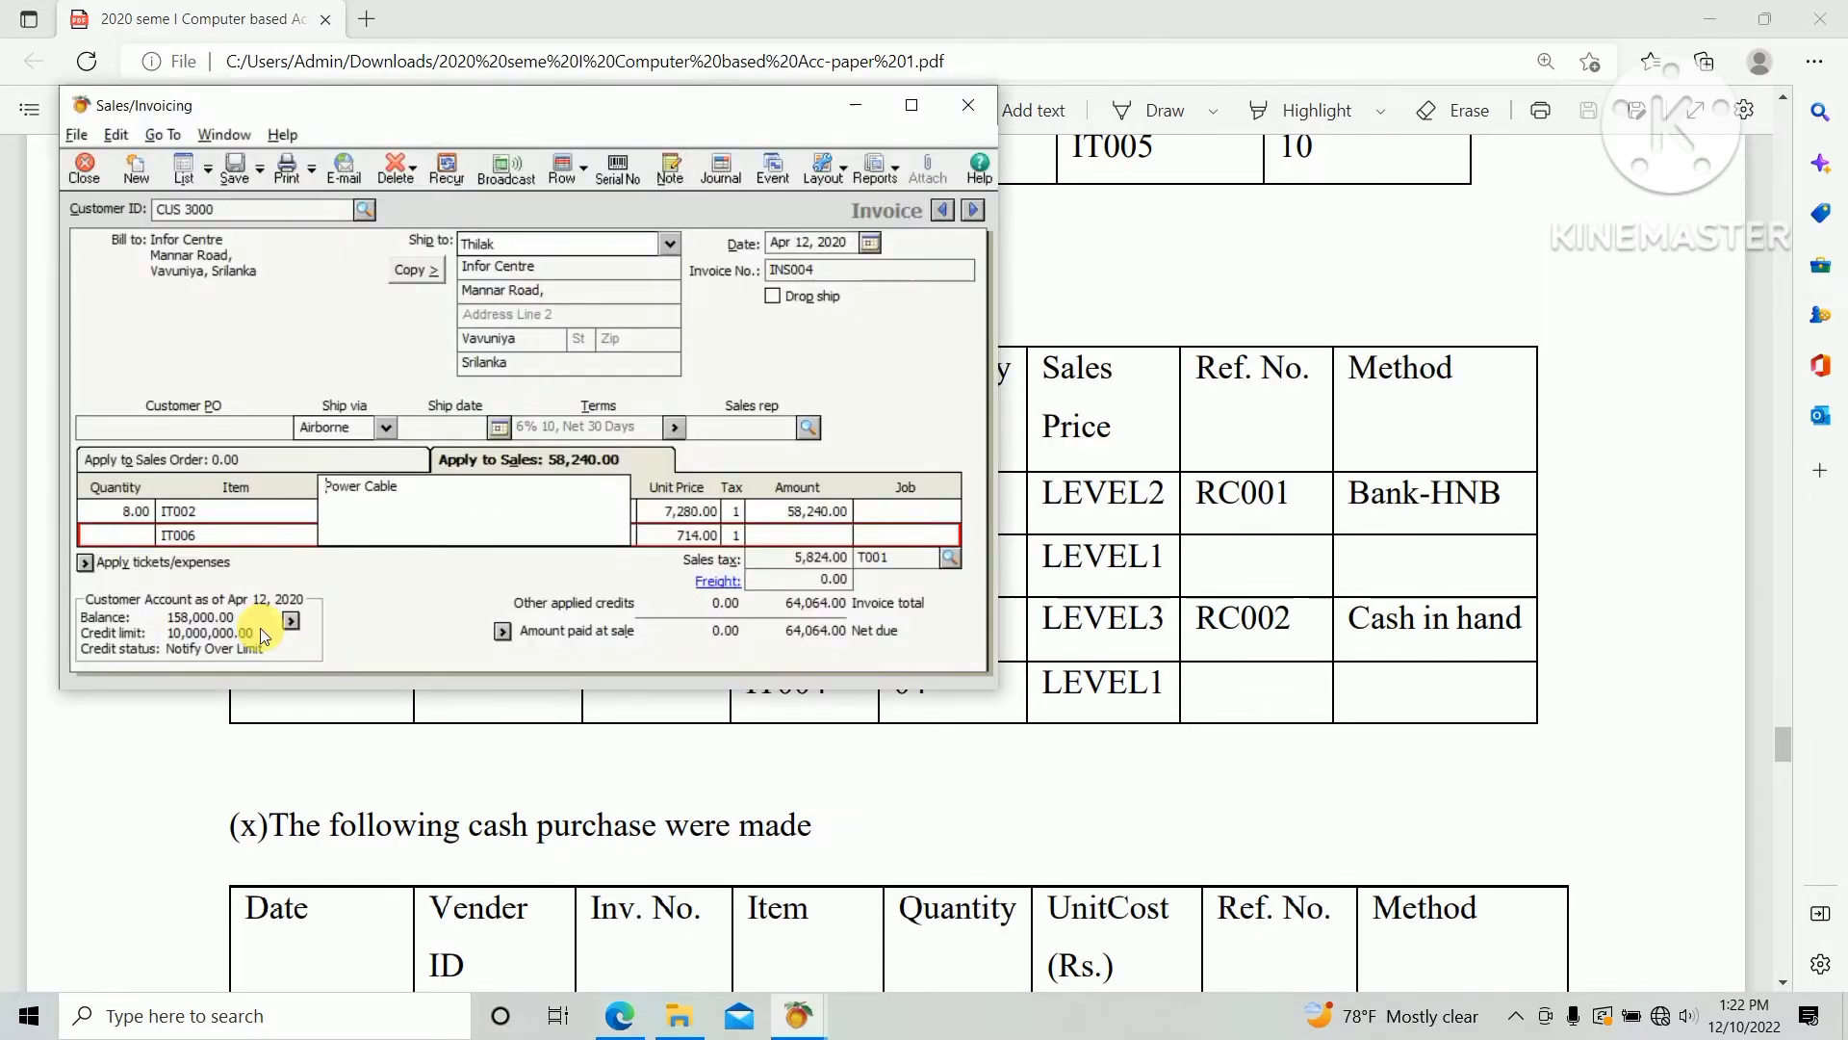
pyautogui.click(113, 535)
pyautogui.write('10')
pyautogui.press('Tab')
pyautogui.press('Tab')
pyautogui.press('Tab')
pyautogui.press('Tab')
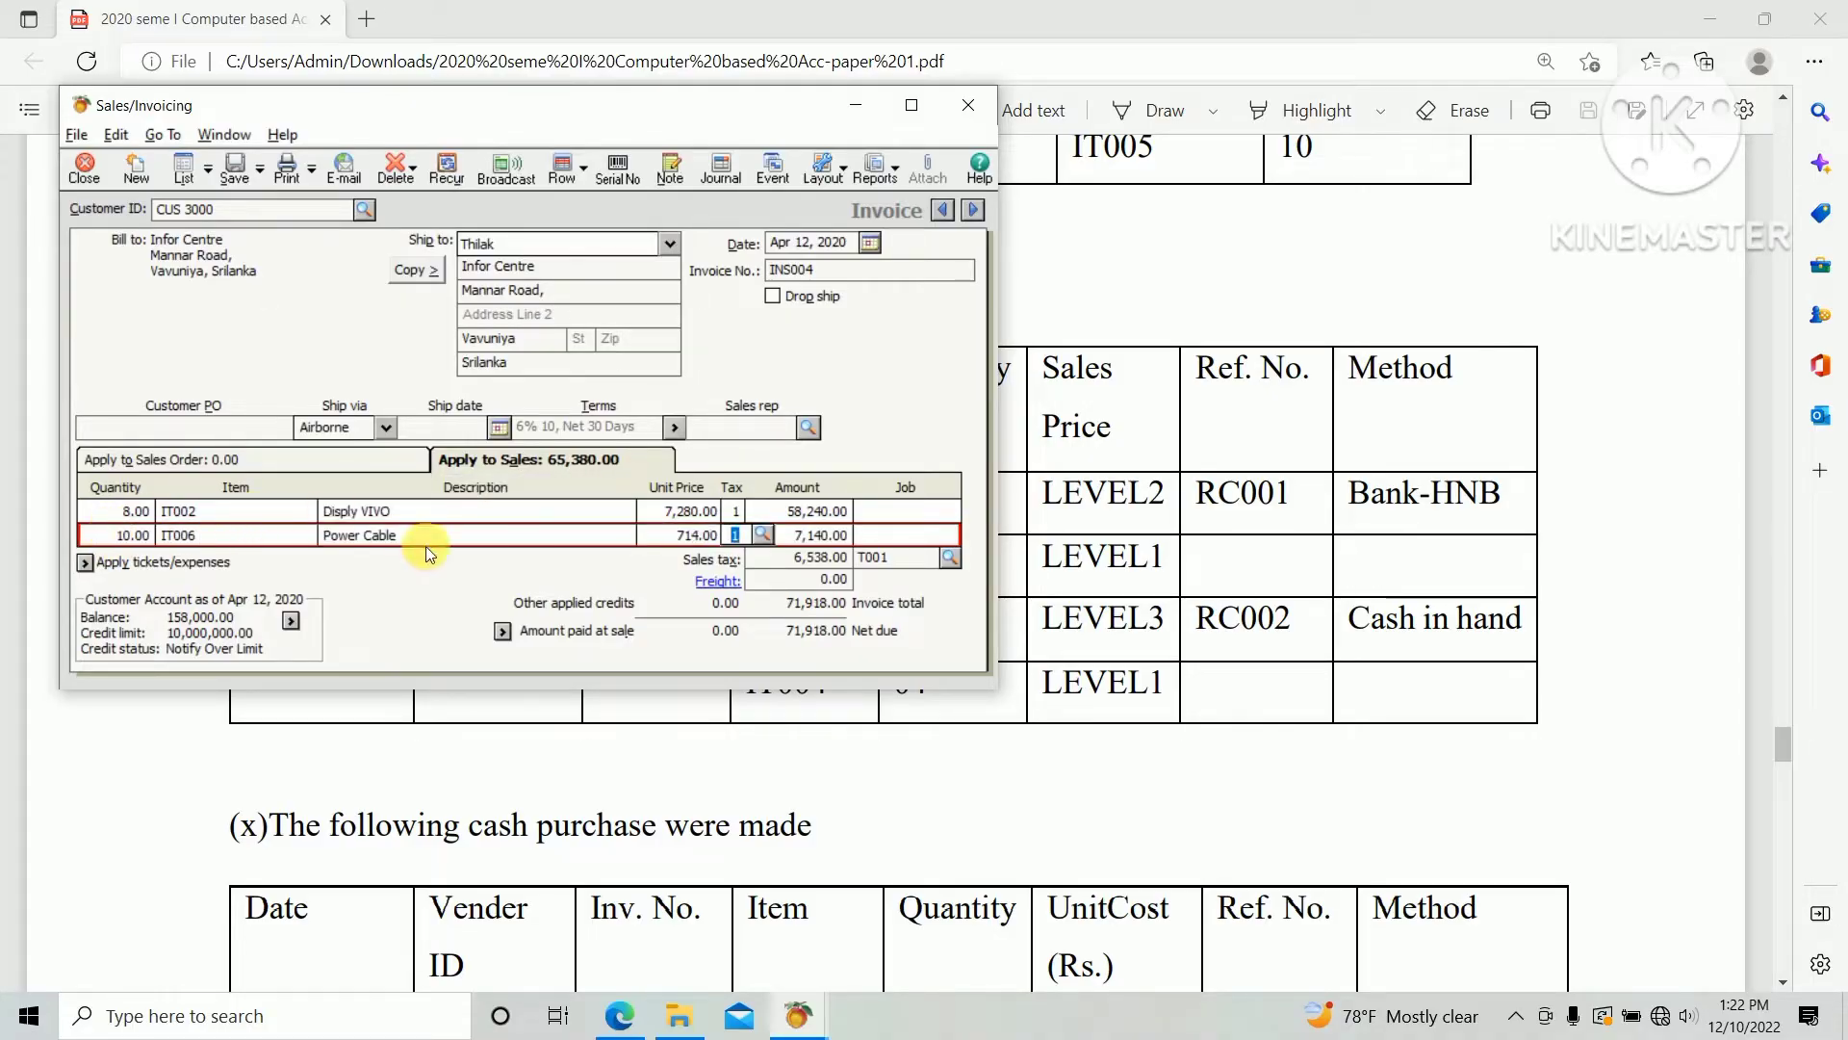
pyautogui.click(663, 530)
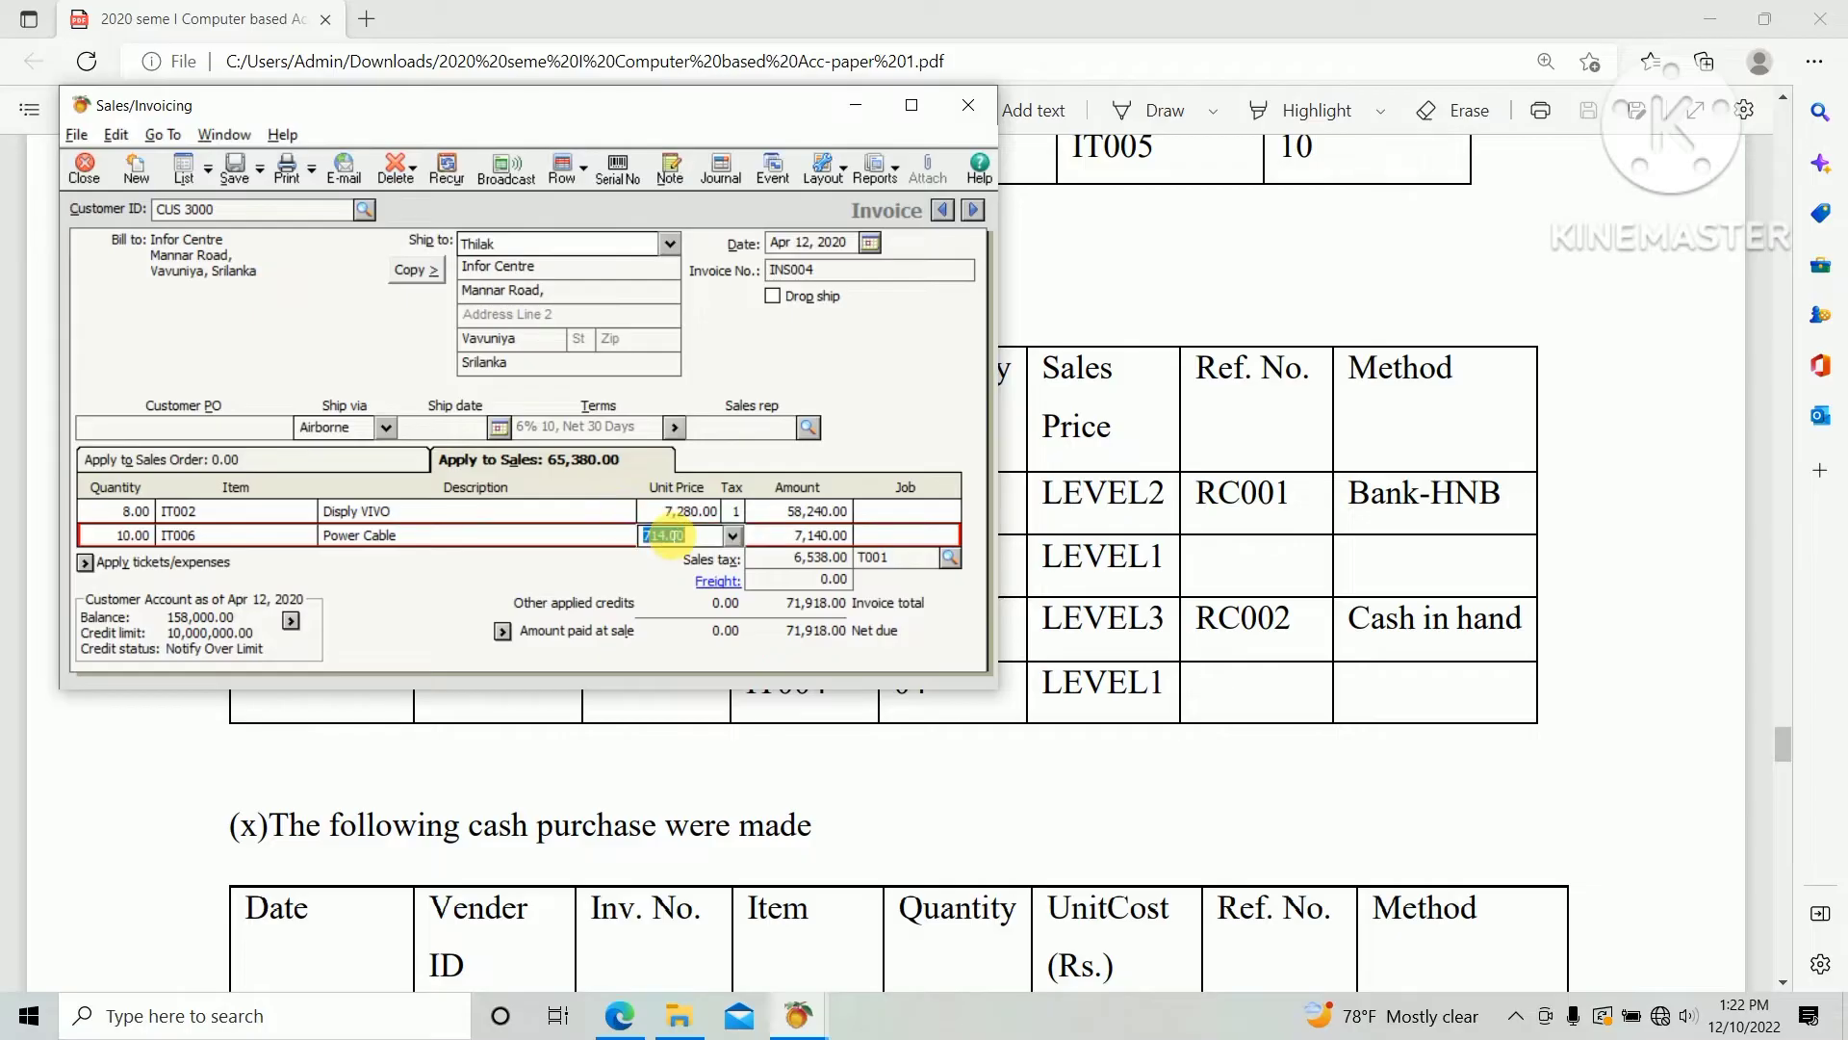
pyautogui.click(736, 532)
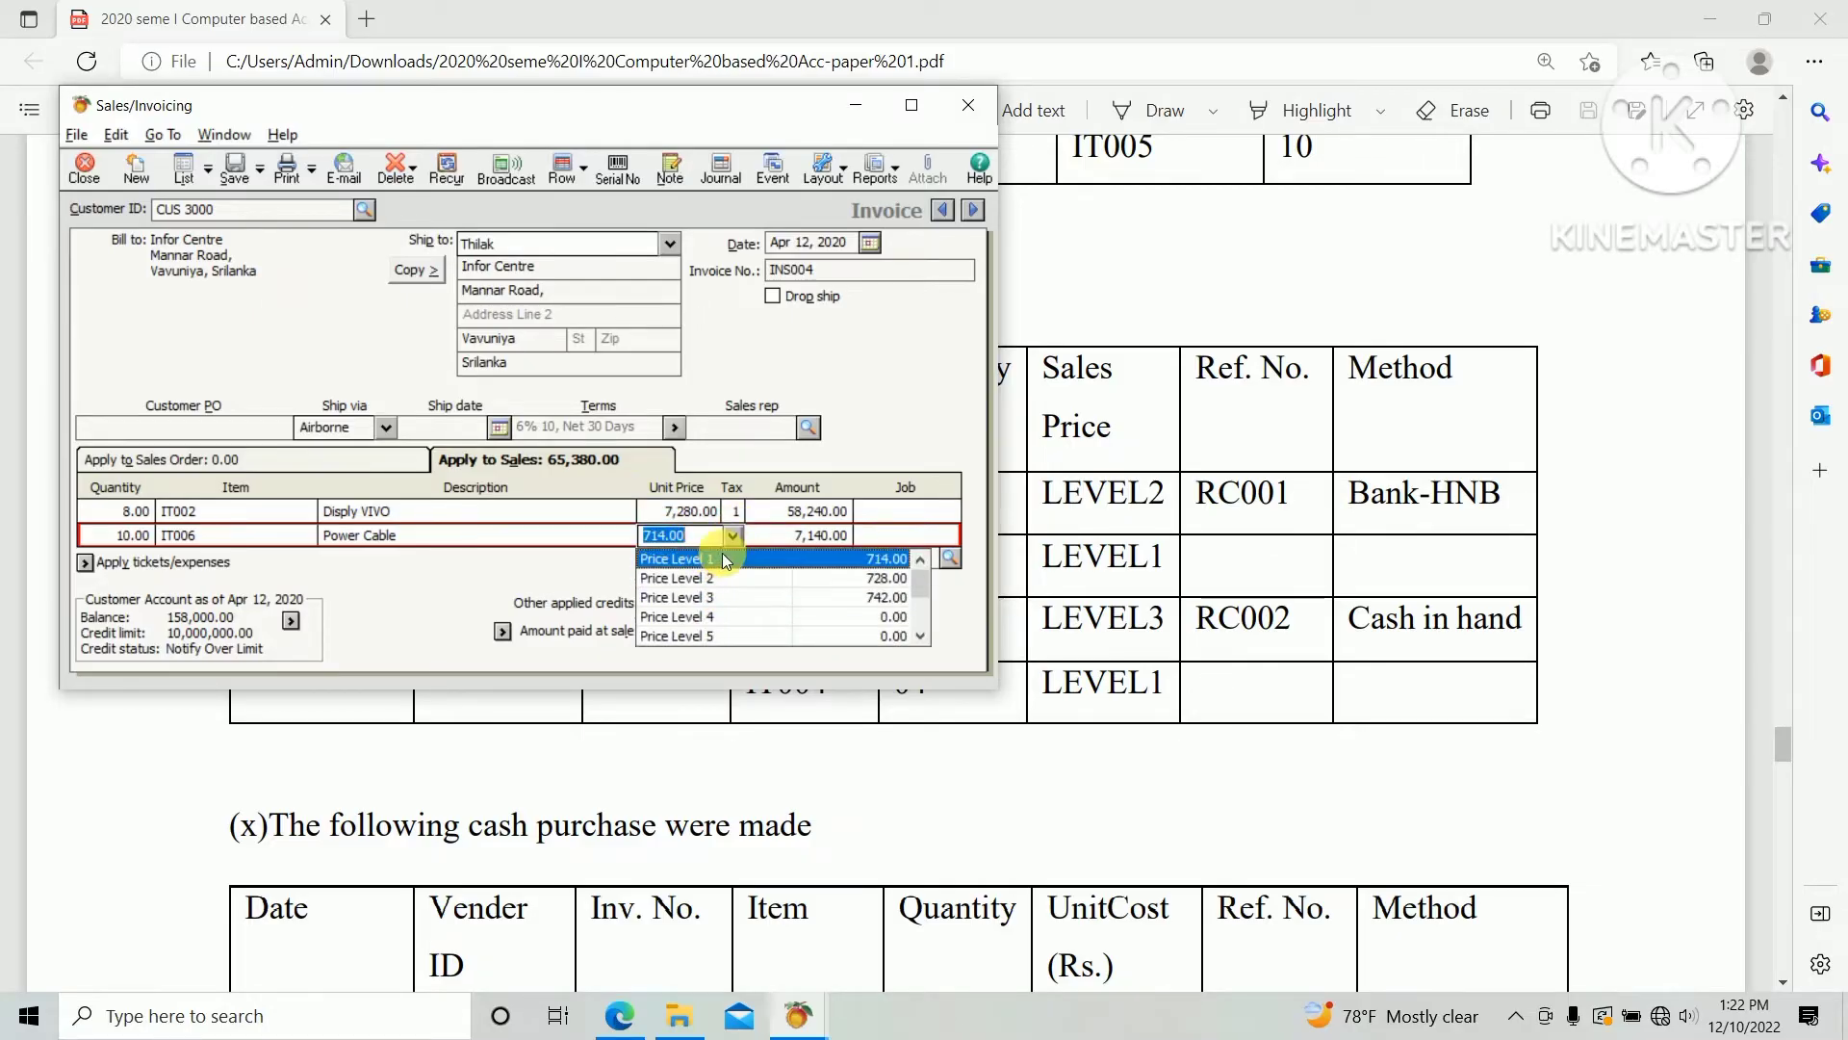
# - Keep the Power Cable line at Price Level 1, 714.00 each
pyautogui.click(712, 558)
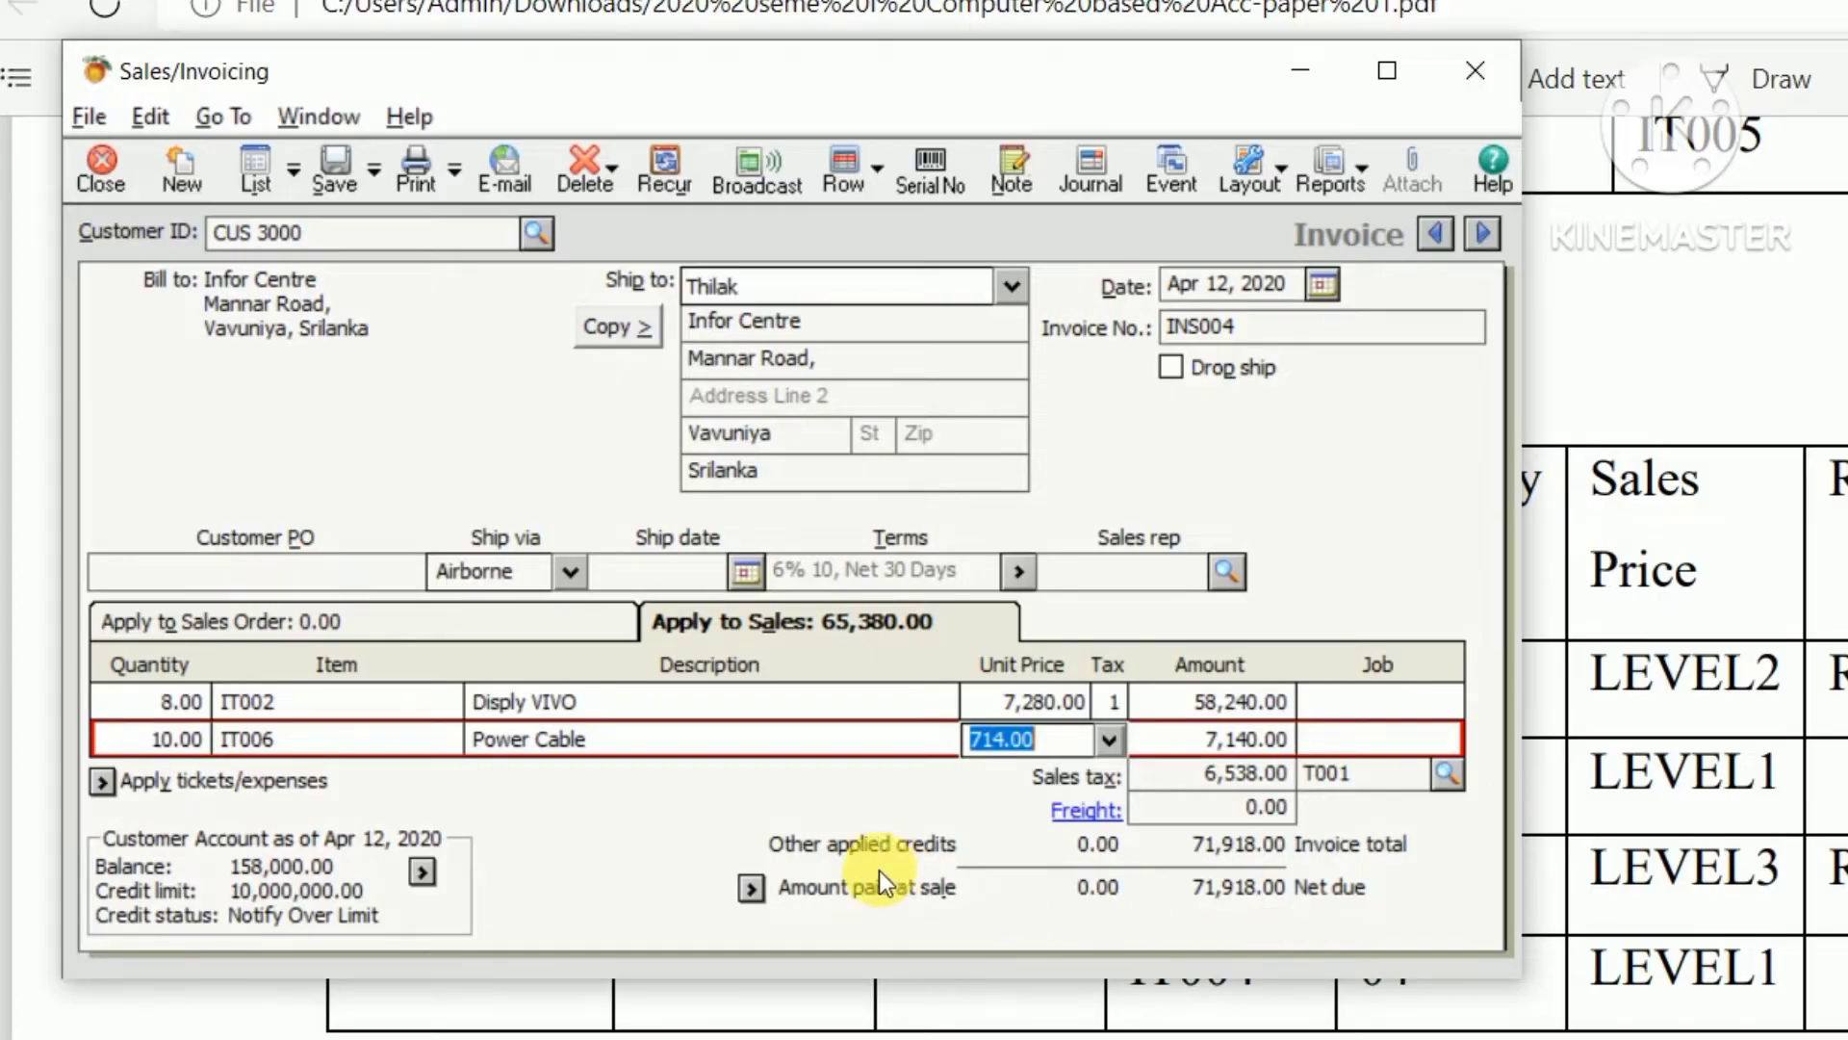
# - Record time-of-sale receipt RC001 of 71,918.00 paid in Cash into Bank- HNB
pyautogui.click(752, 887)
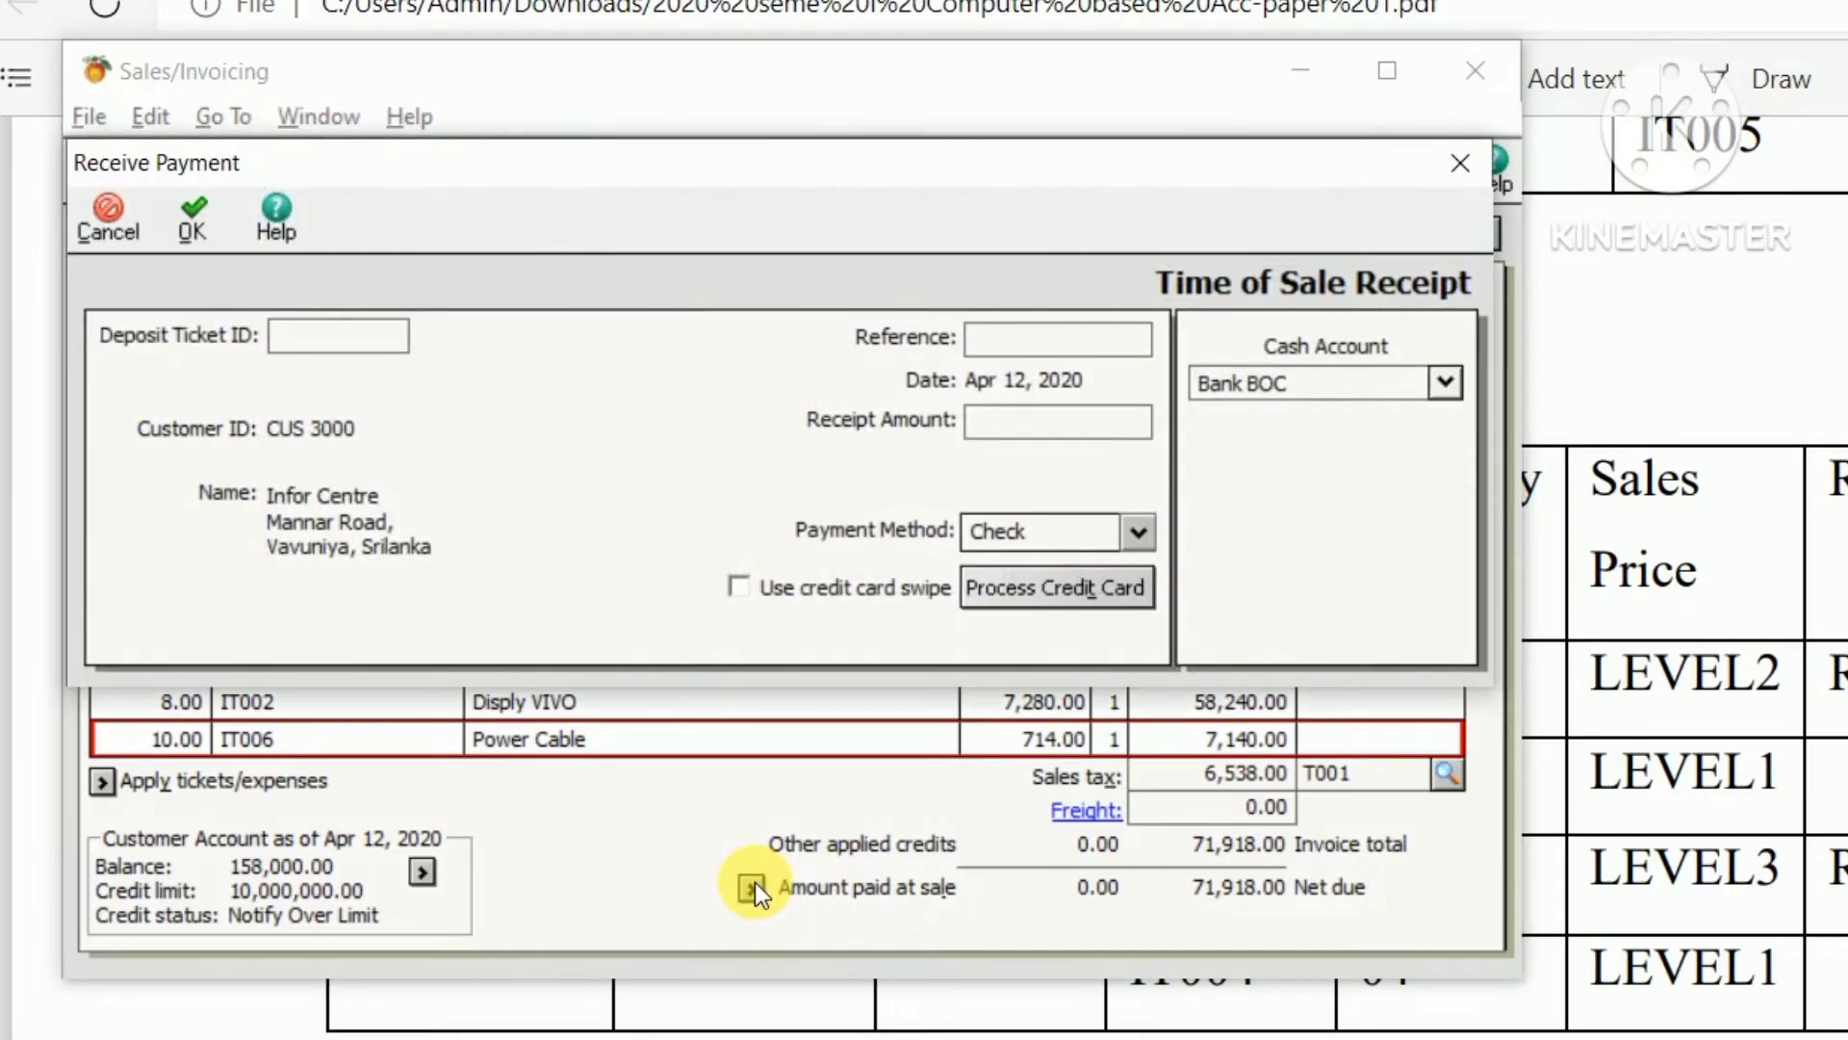
pyautogui.click(1098, 342)
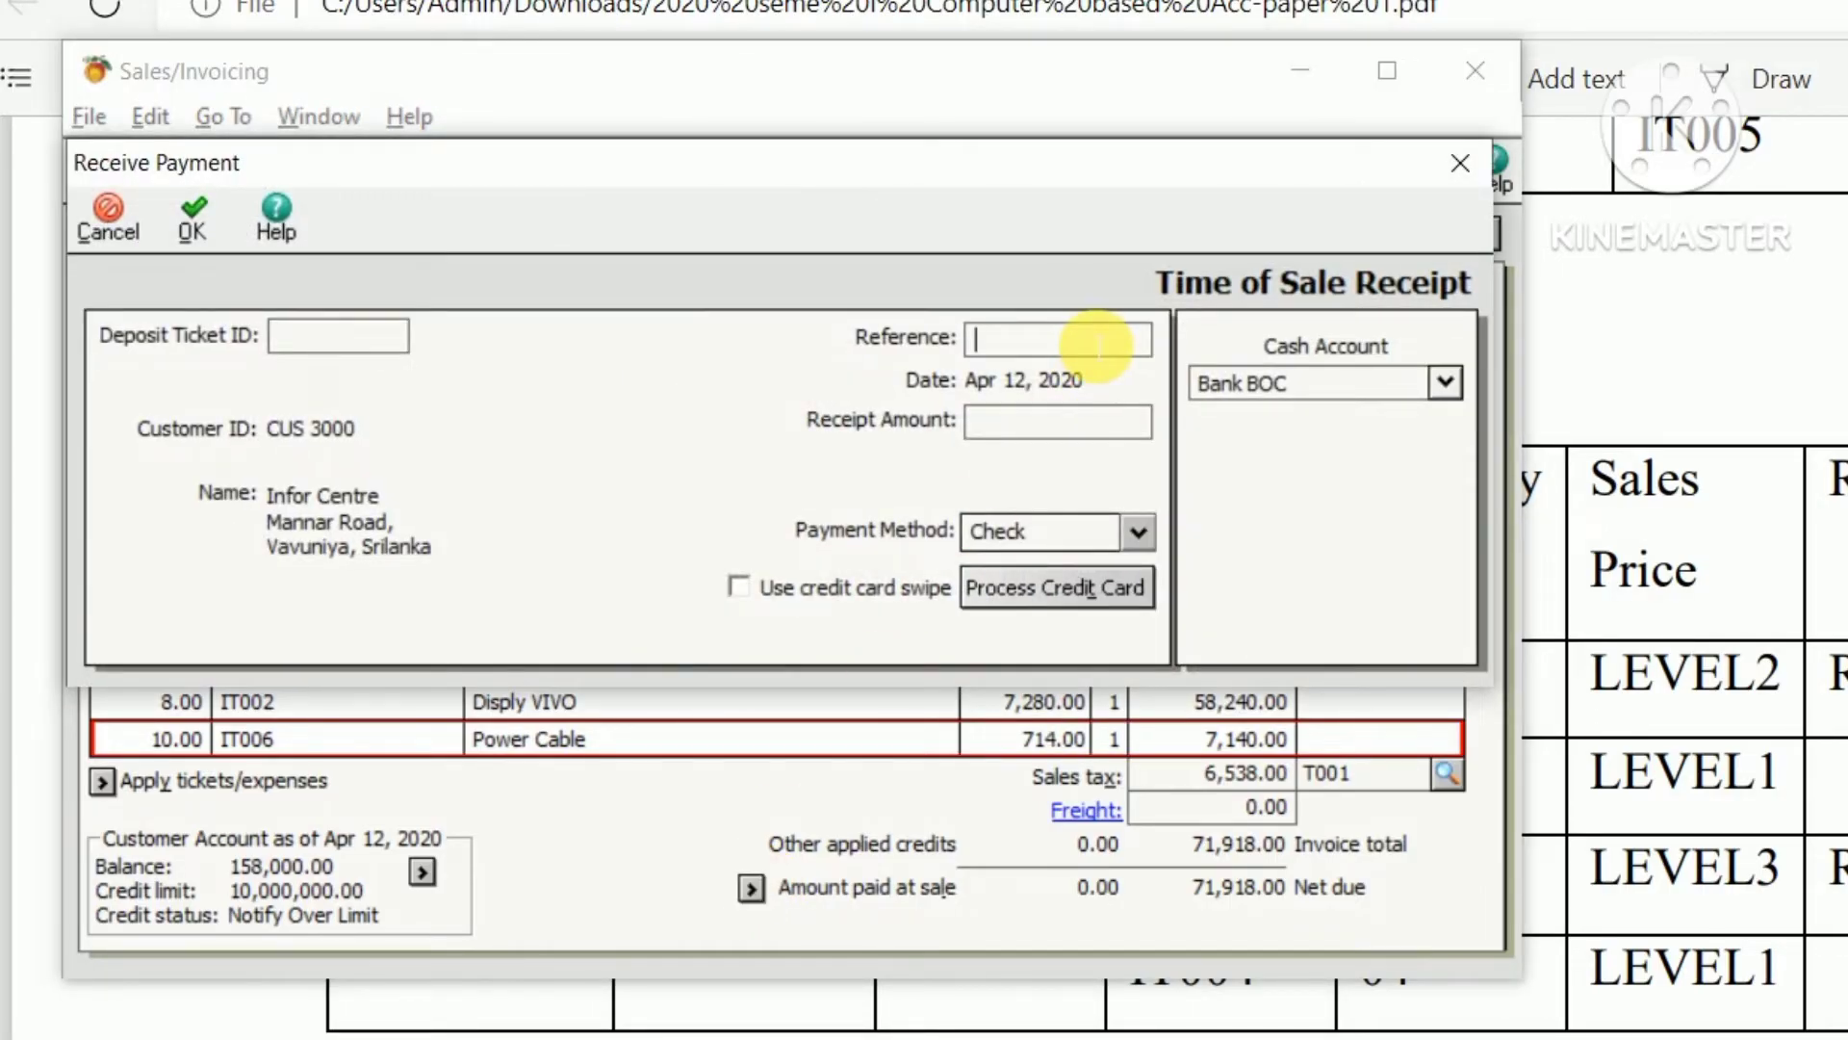
pyautogui.write('RC')
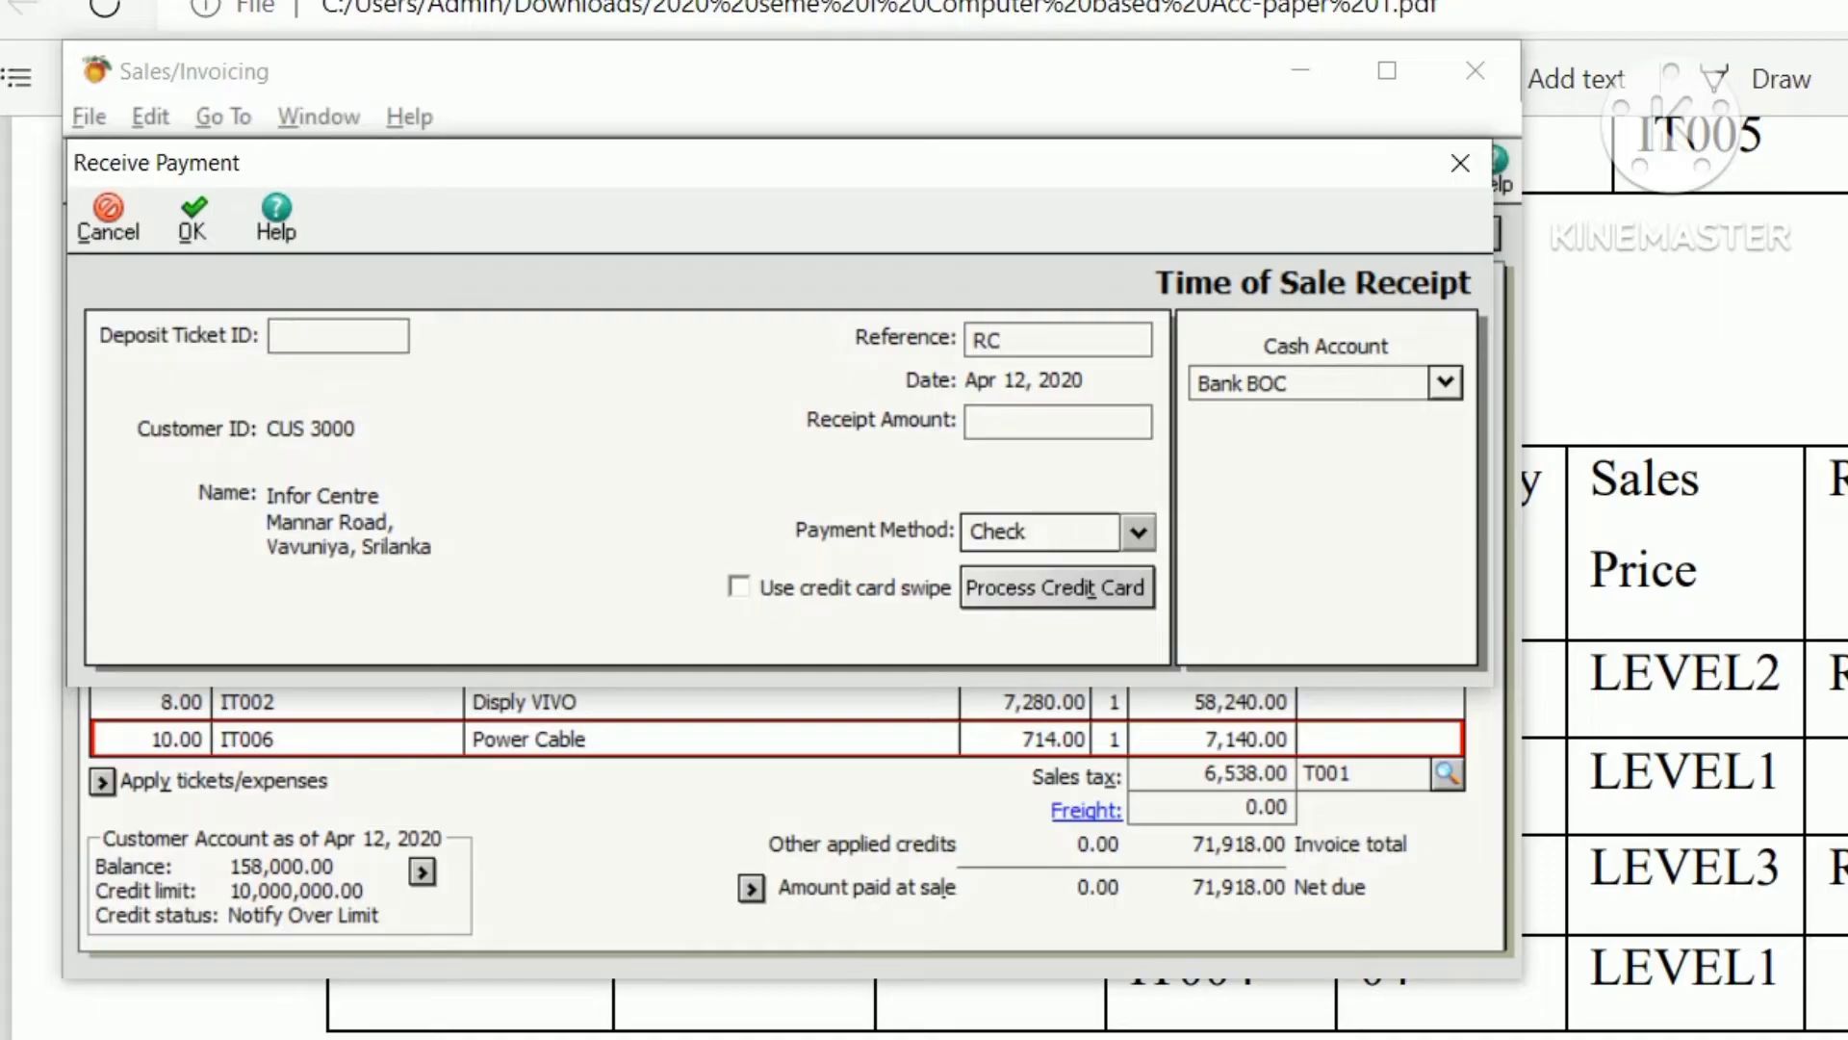
pyautogui.write('001')
pyautogui.press('Tab')
pyautogui.write('71918')
pyautogui.press('Tab')
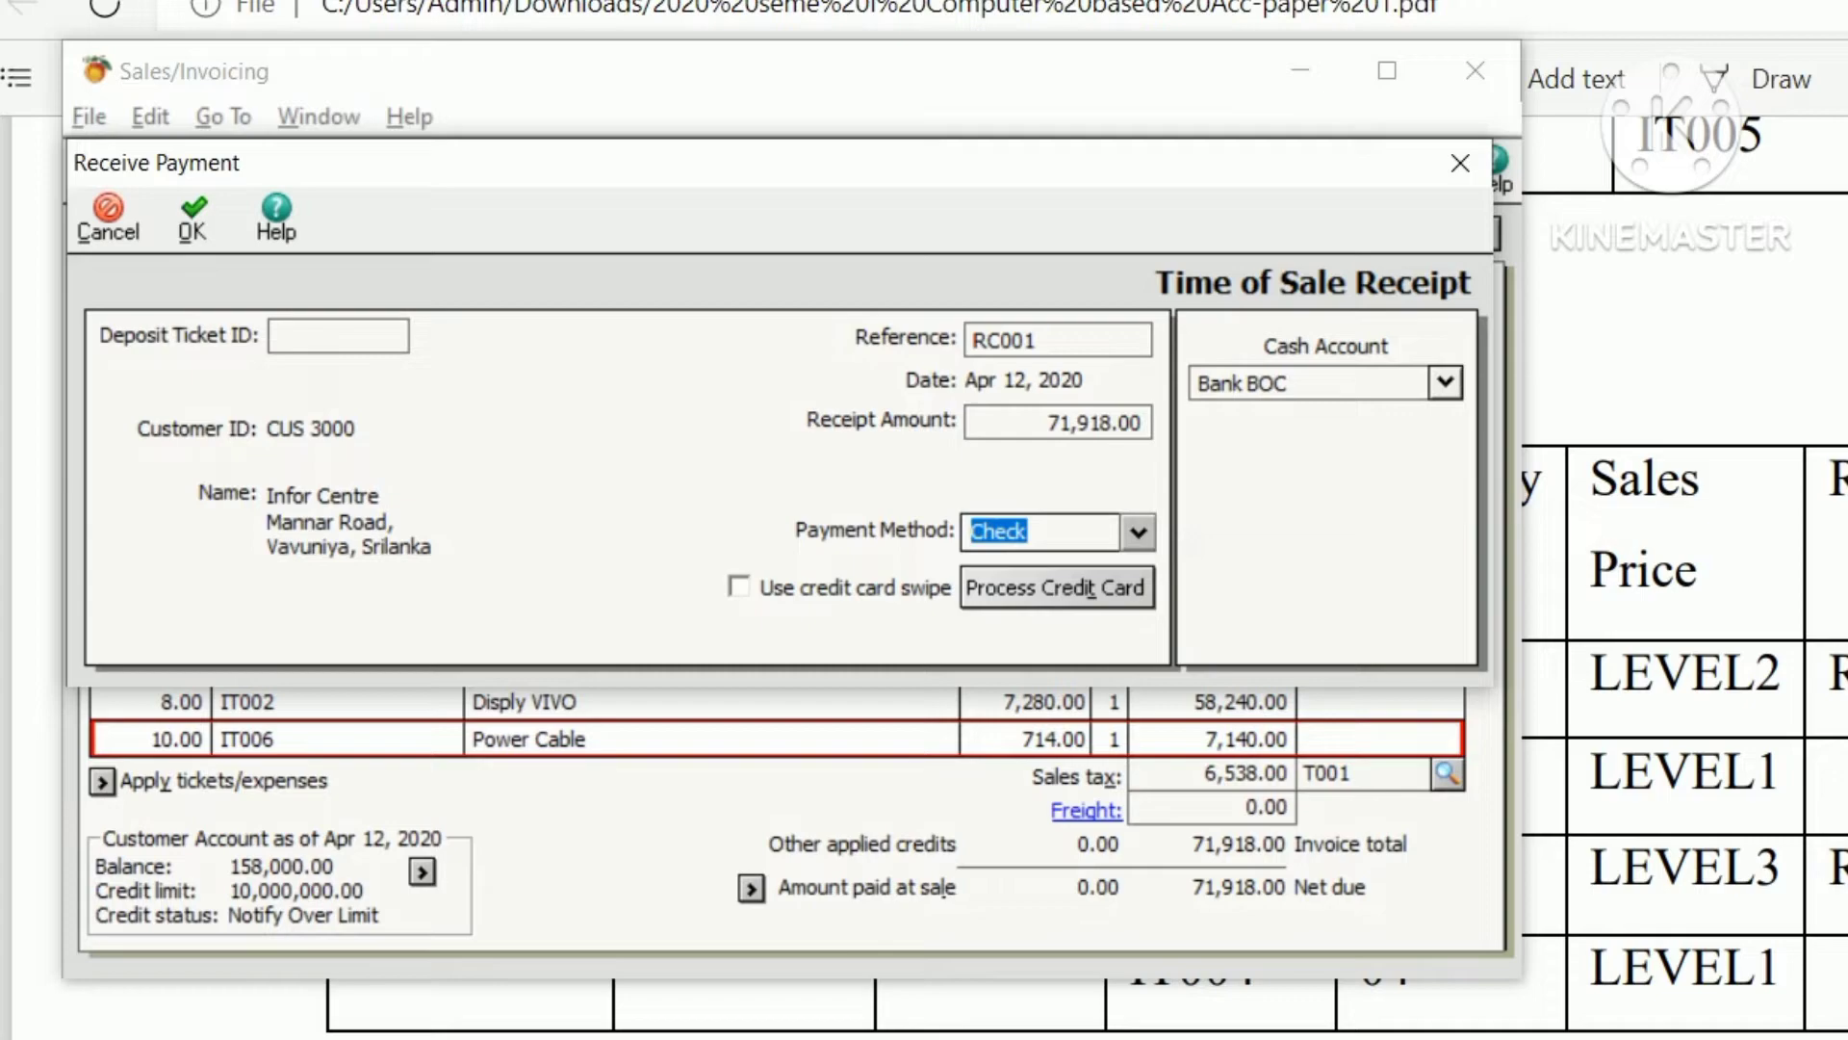
pyautogui.click(1139, 527)
pyautogui.click(1097, 564)
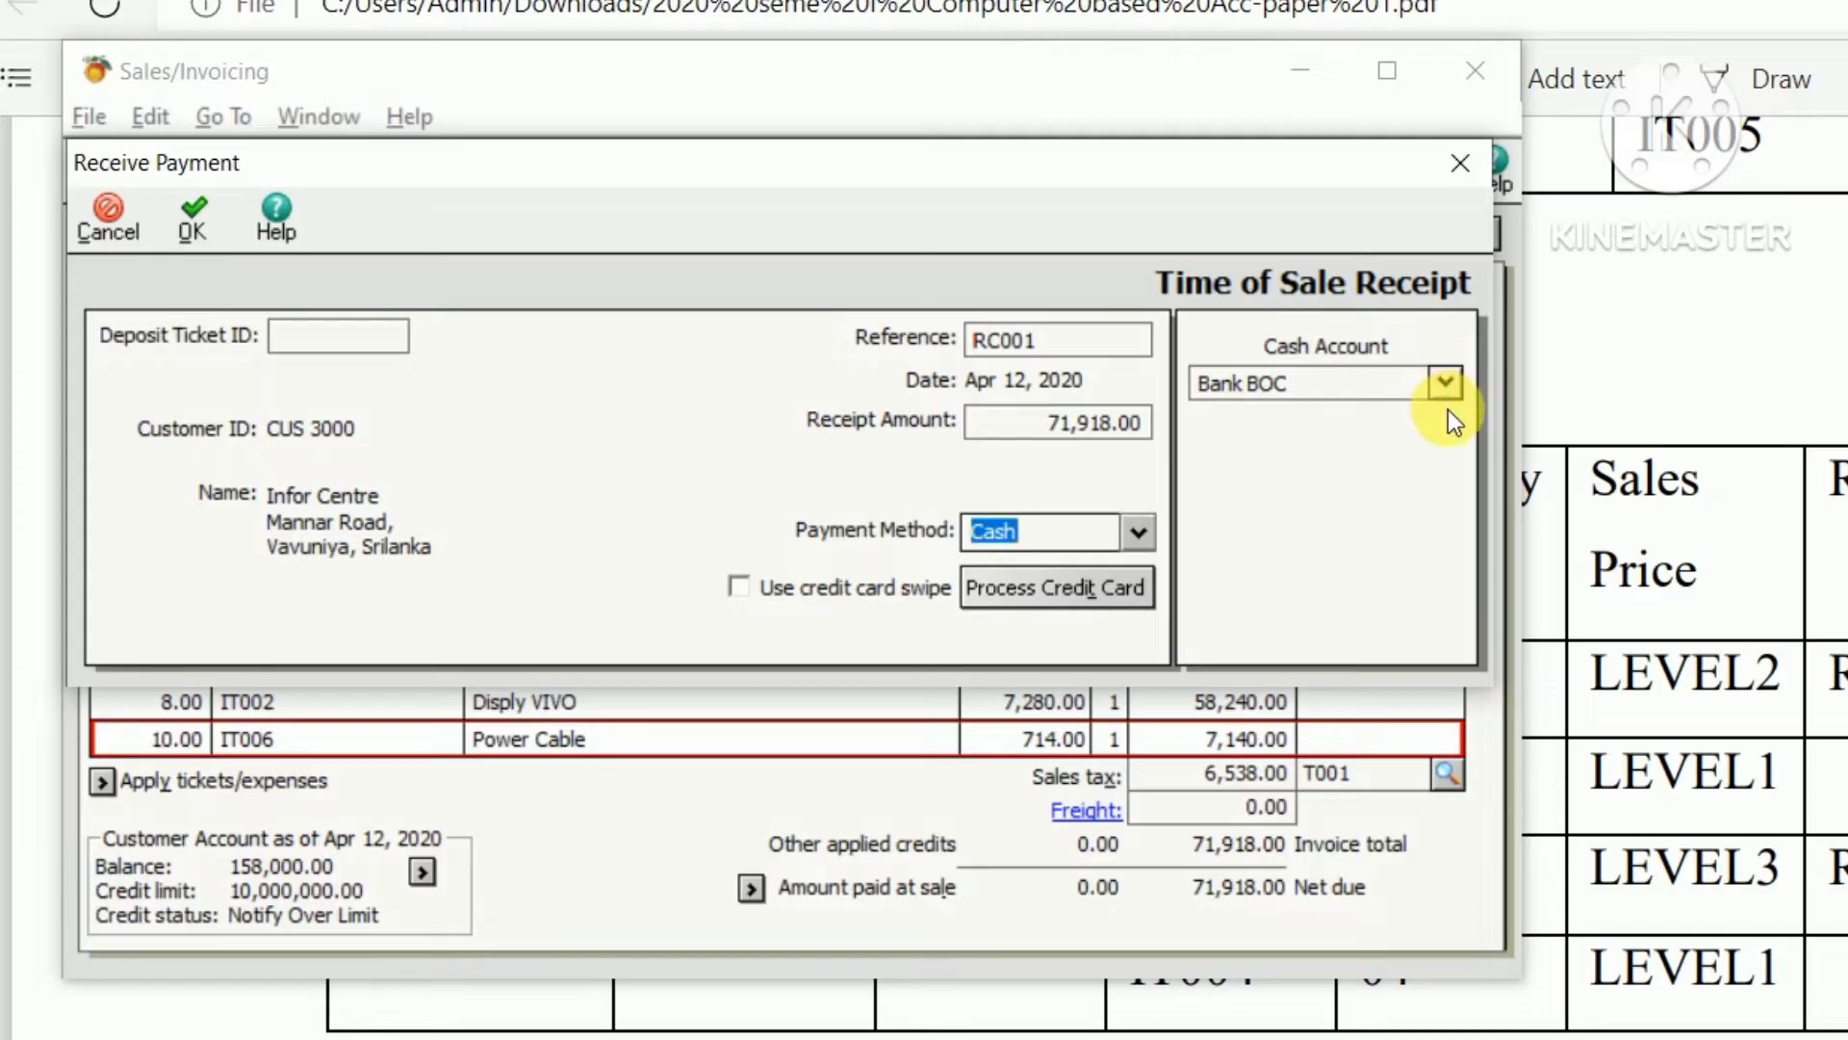
pyautogui.click(1446, 383)
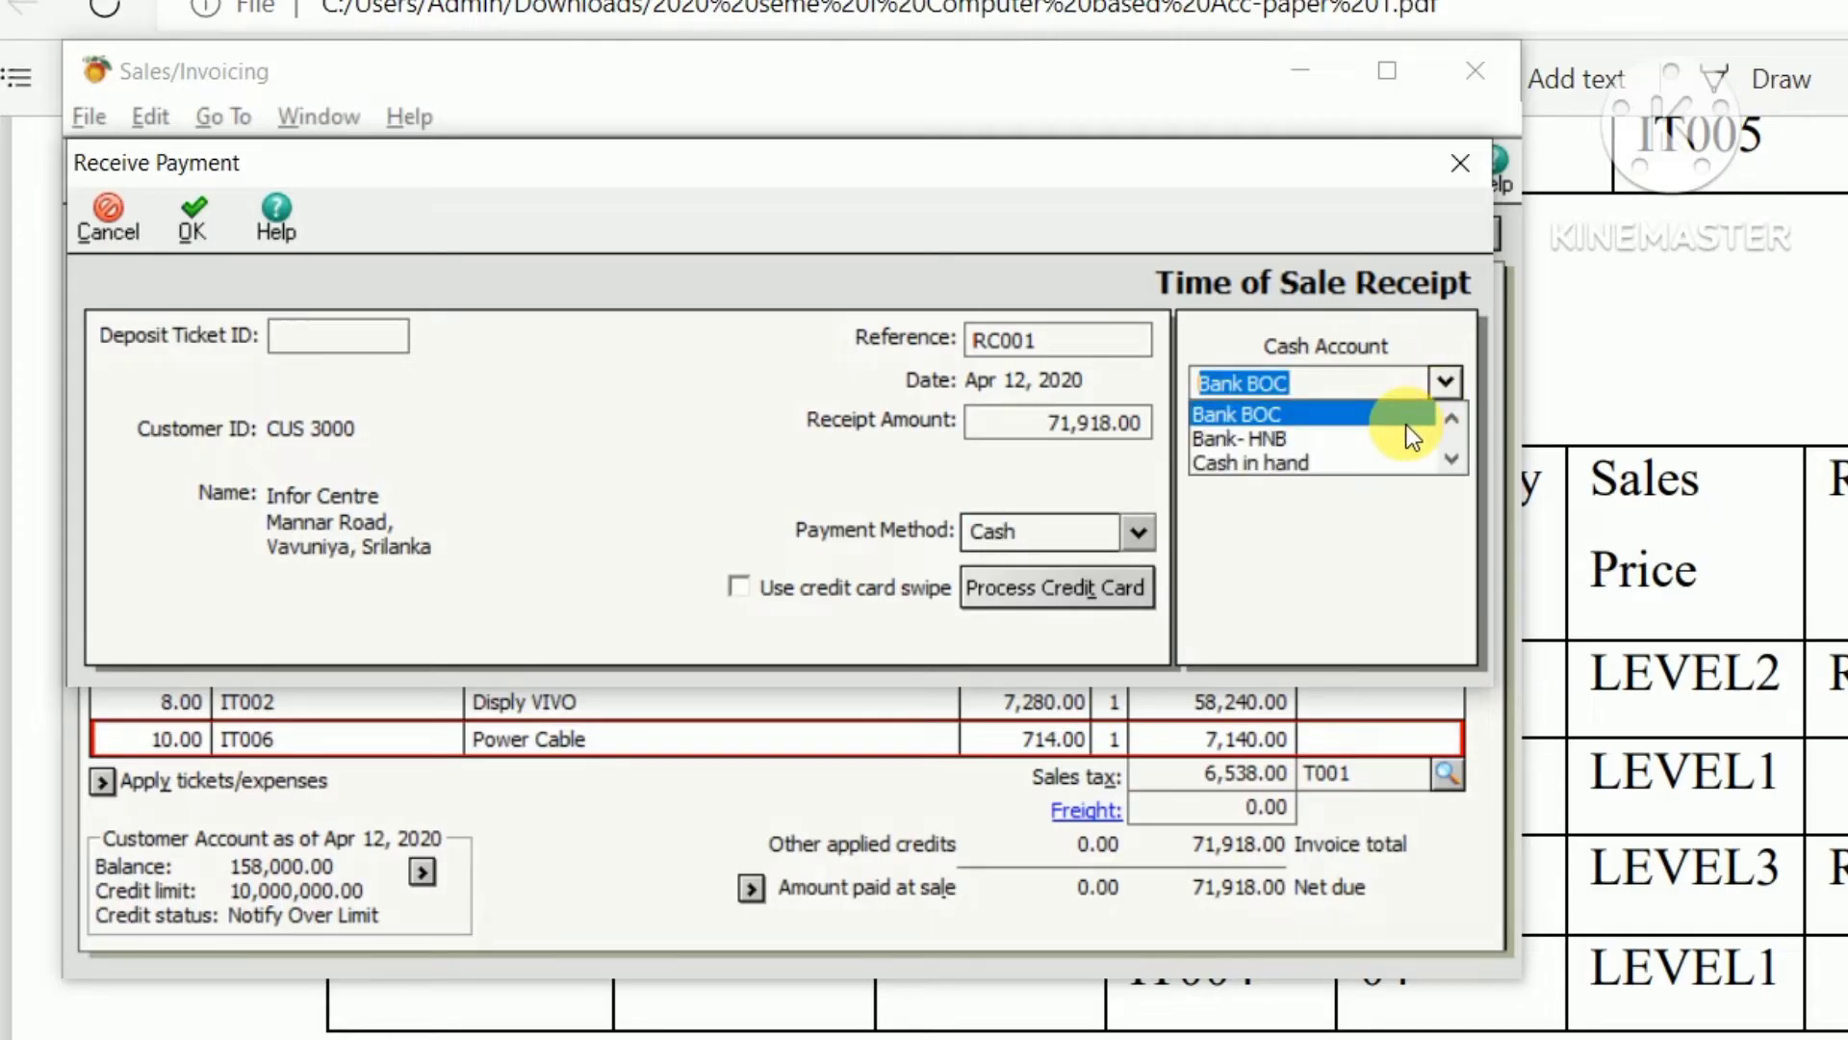
pyautogui.click(1395, 432)
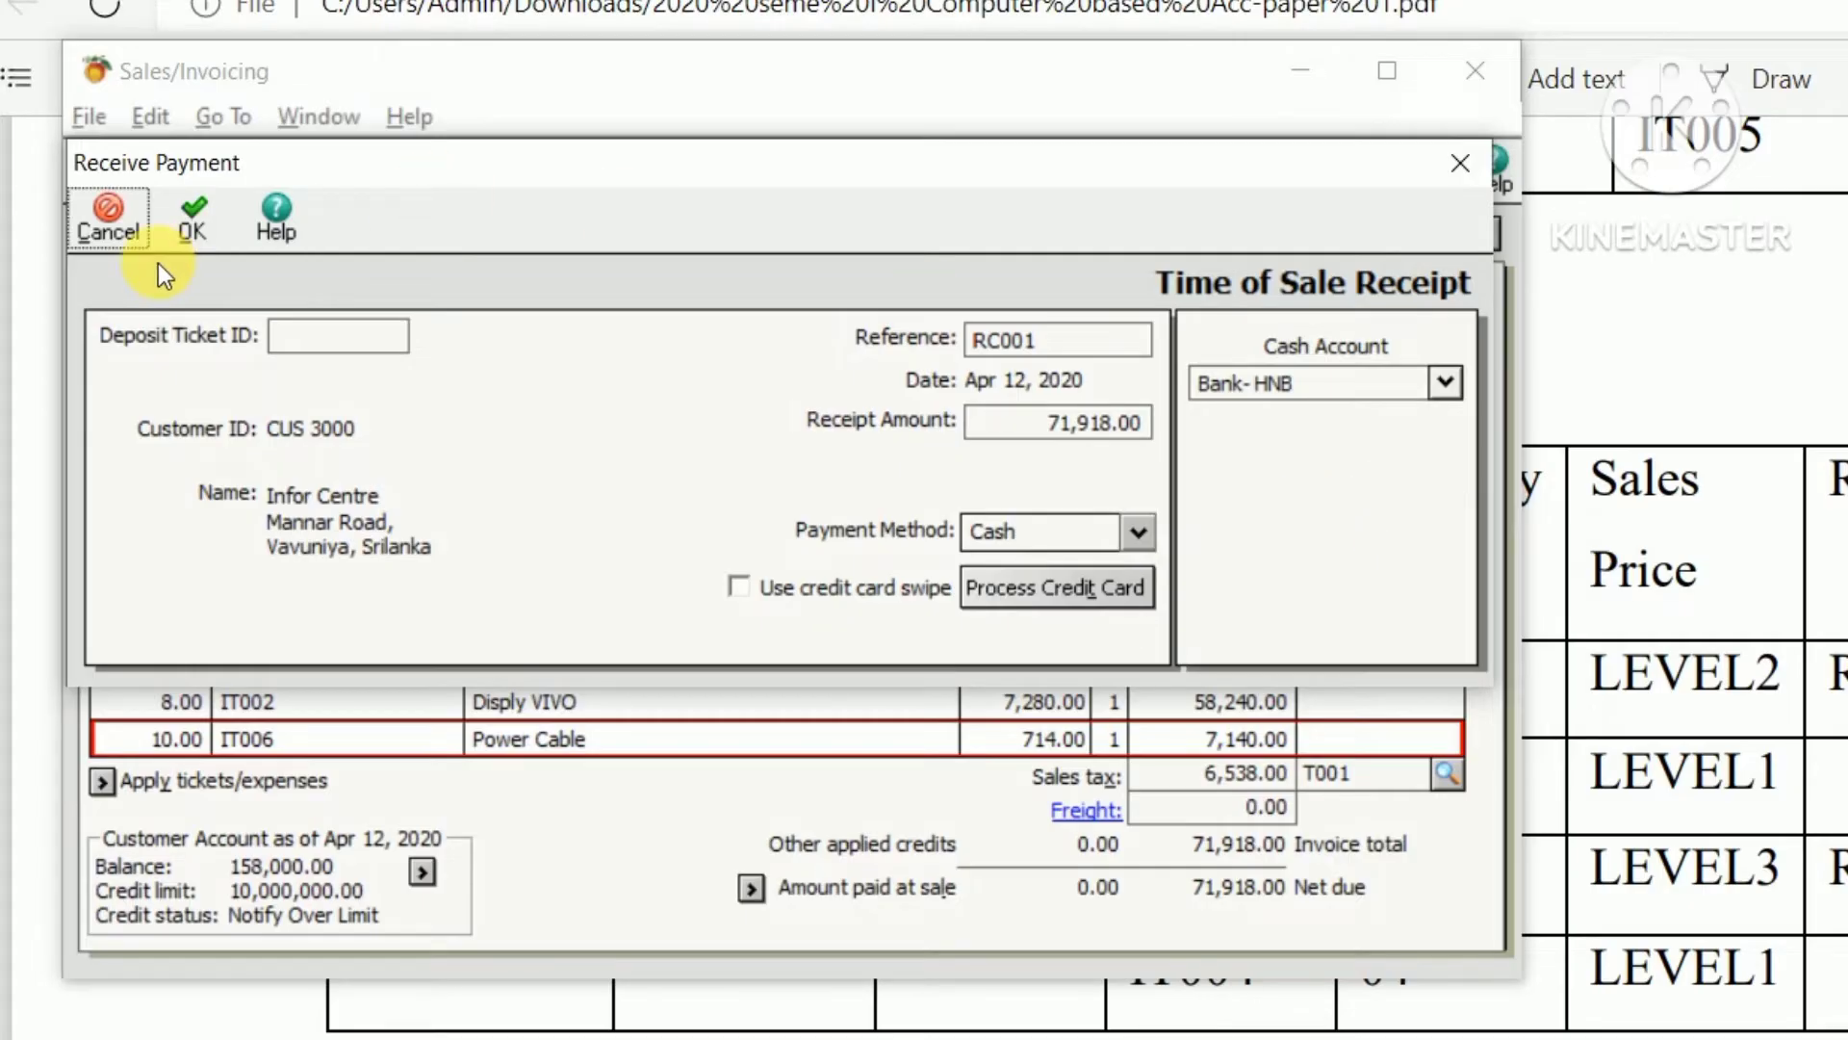
pyautogui.click(192, 230)
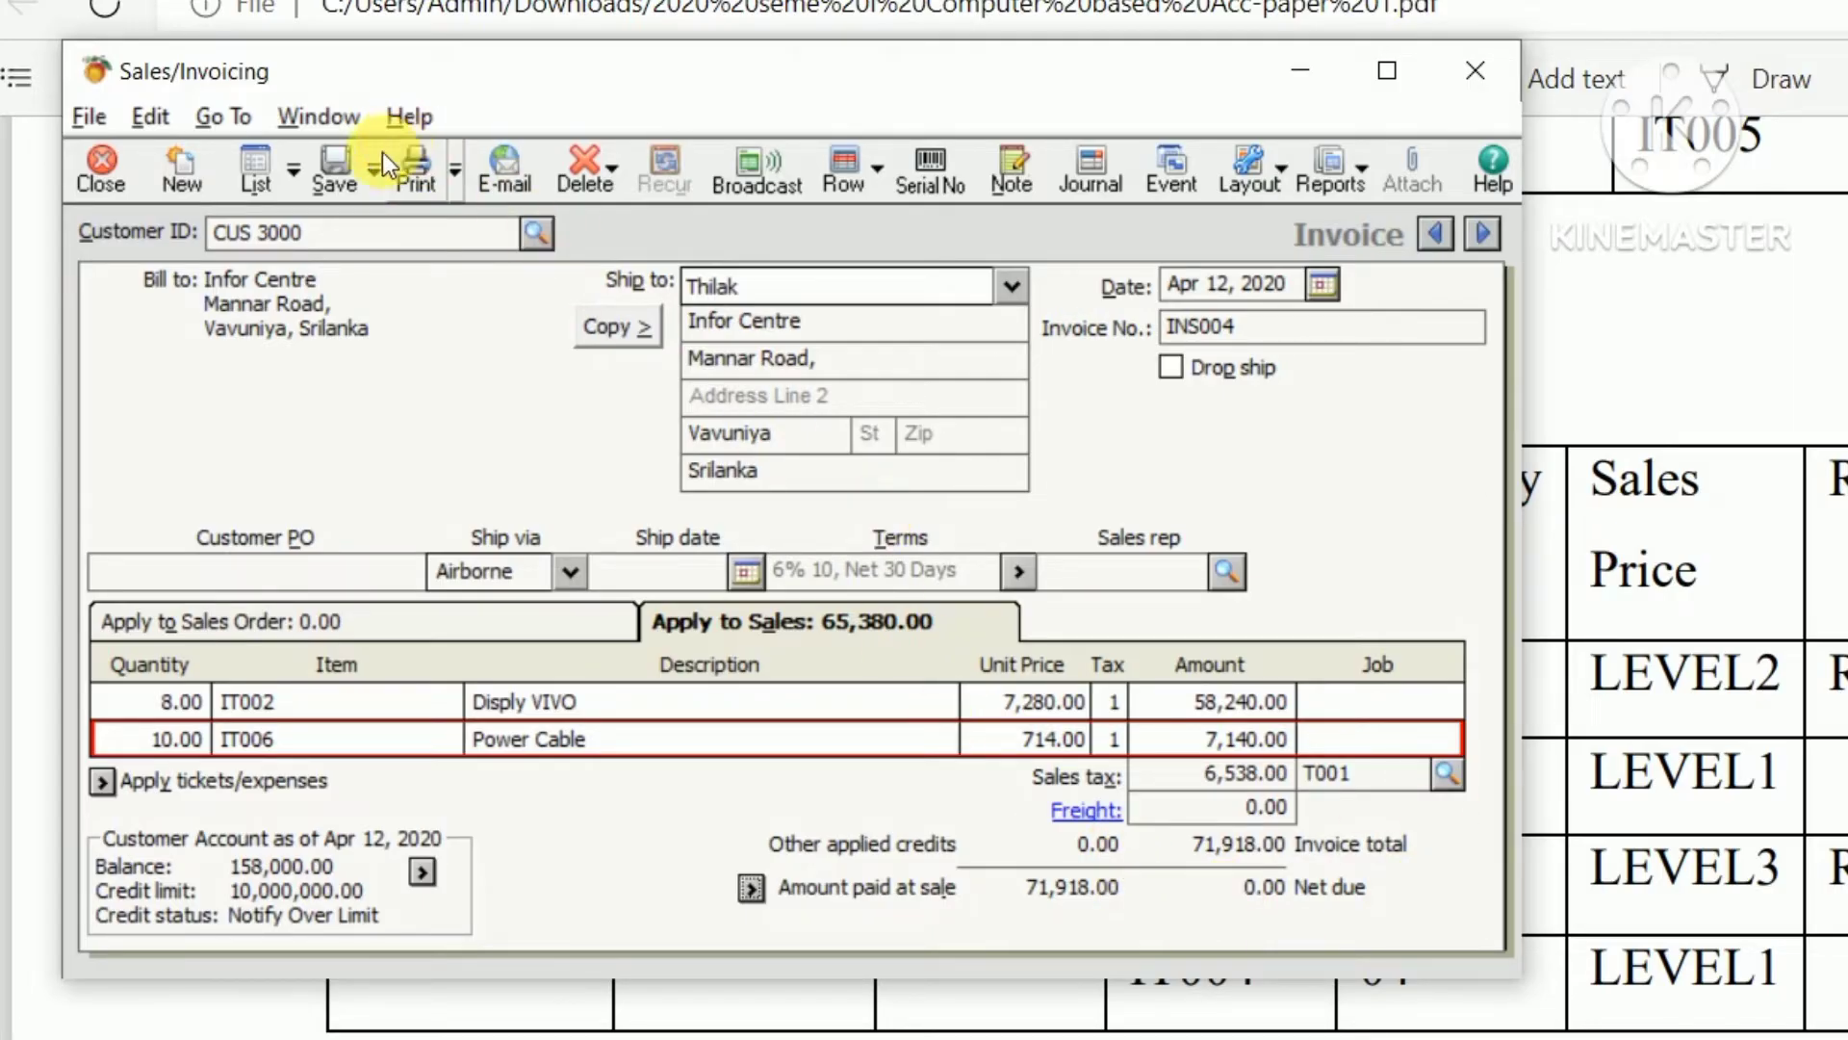
# - Save invoice INS004, accepting the duplicate invoice number warning
pyautogui.click(334, 169)
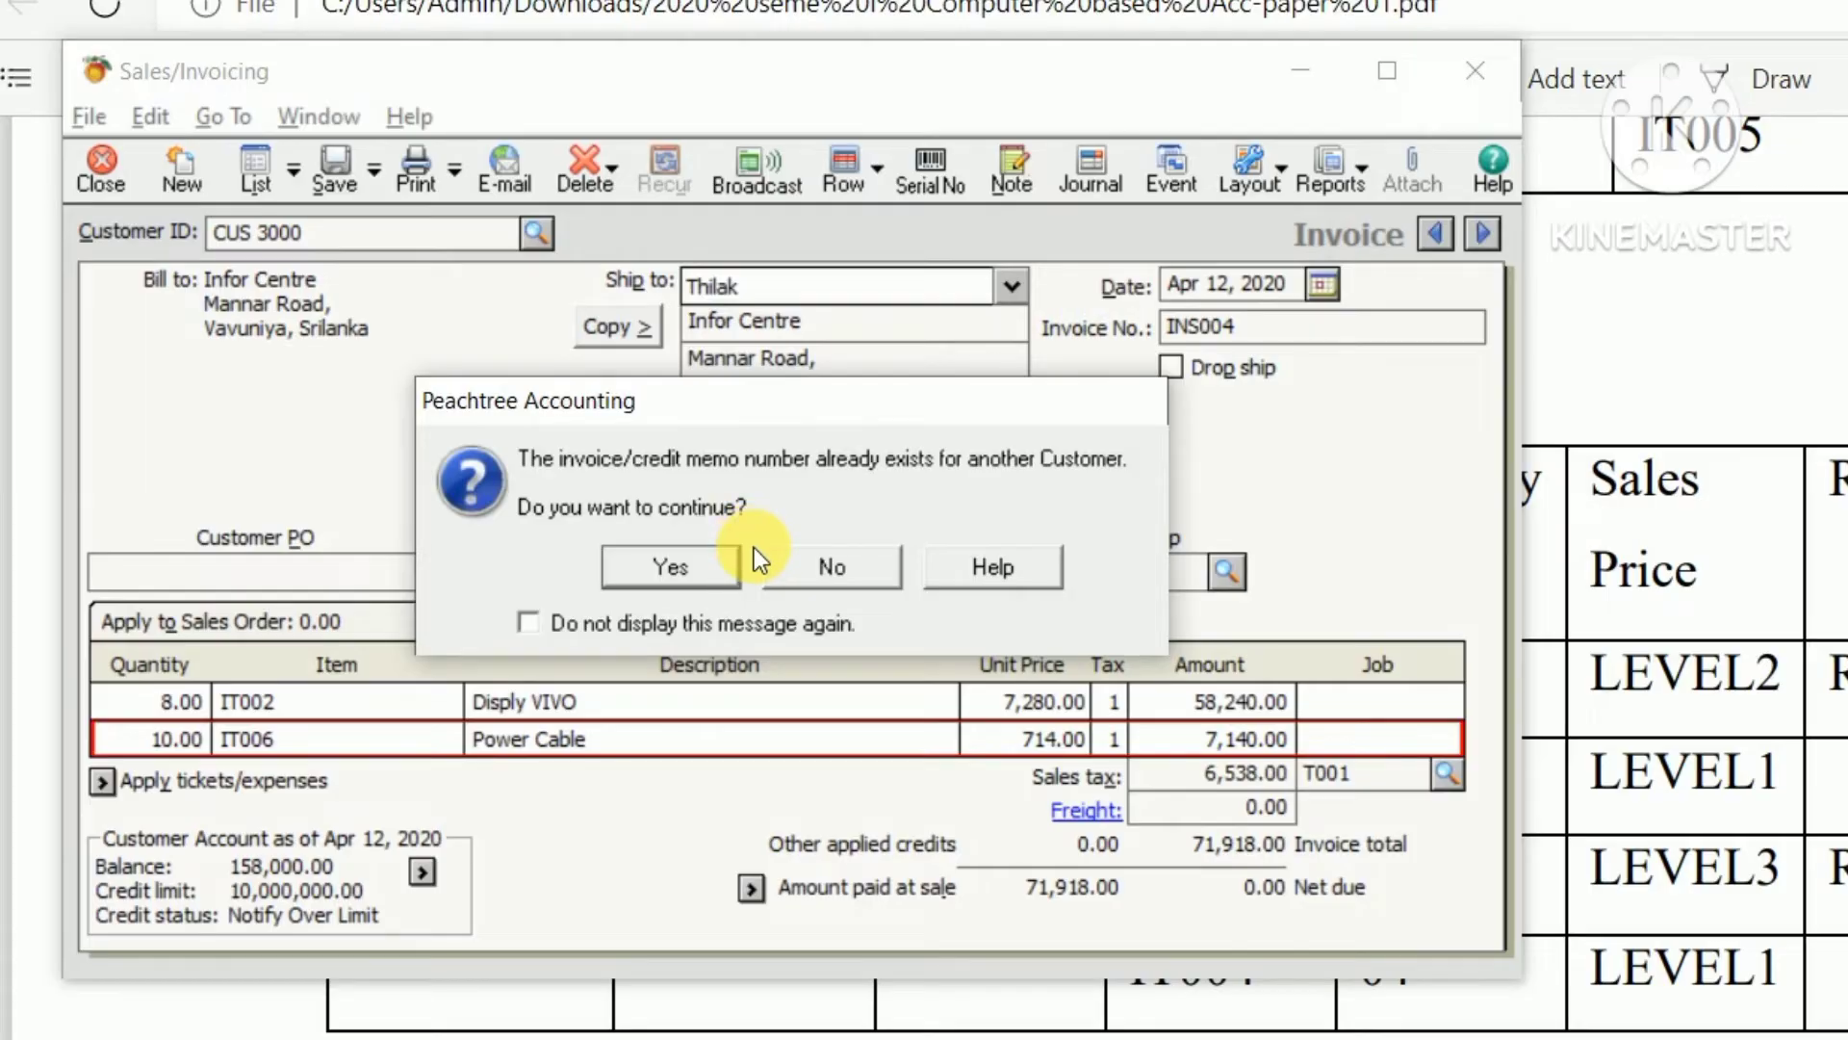
pyautogui.click(663, 570)
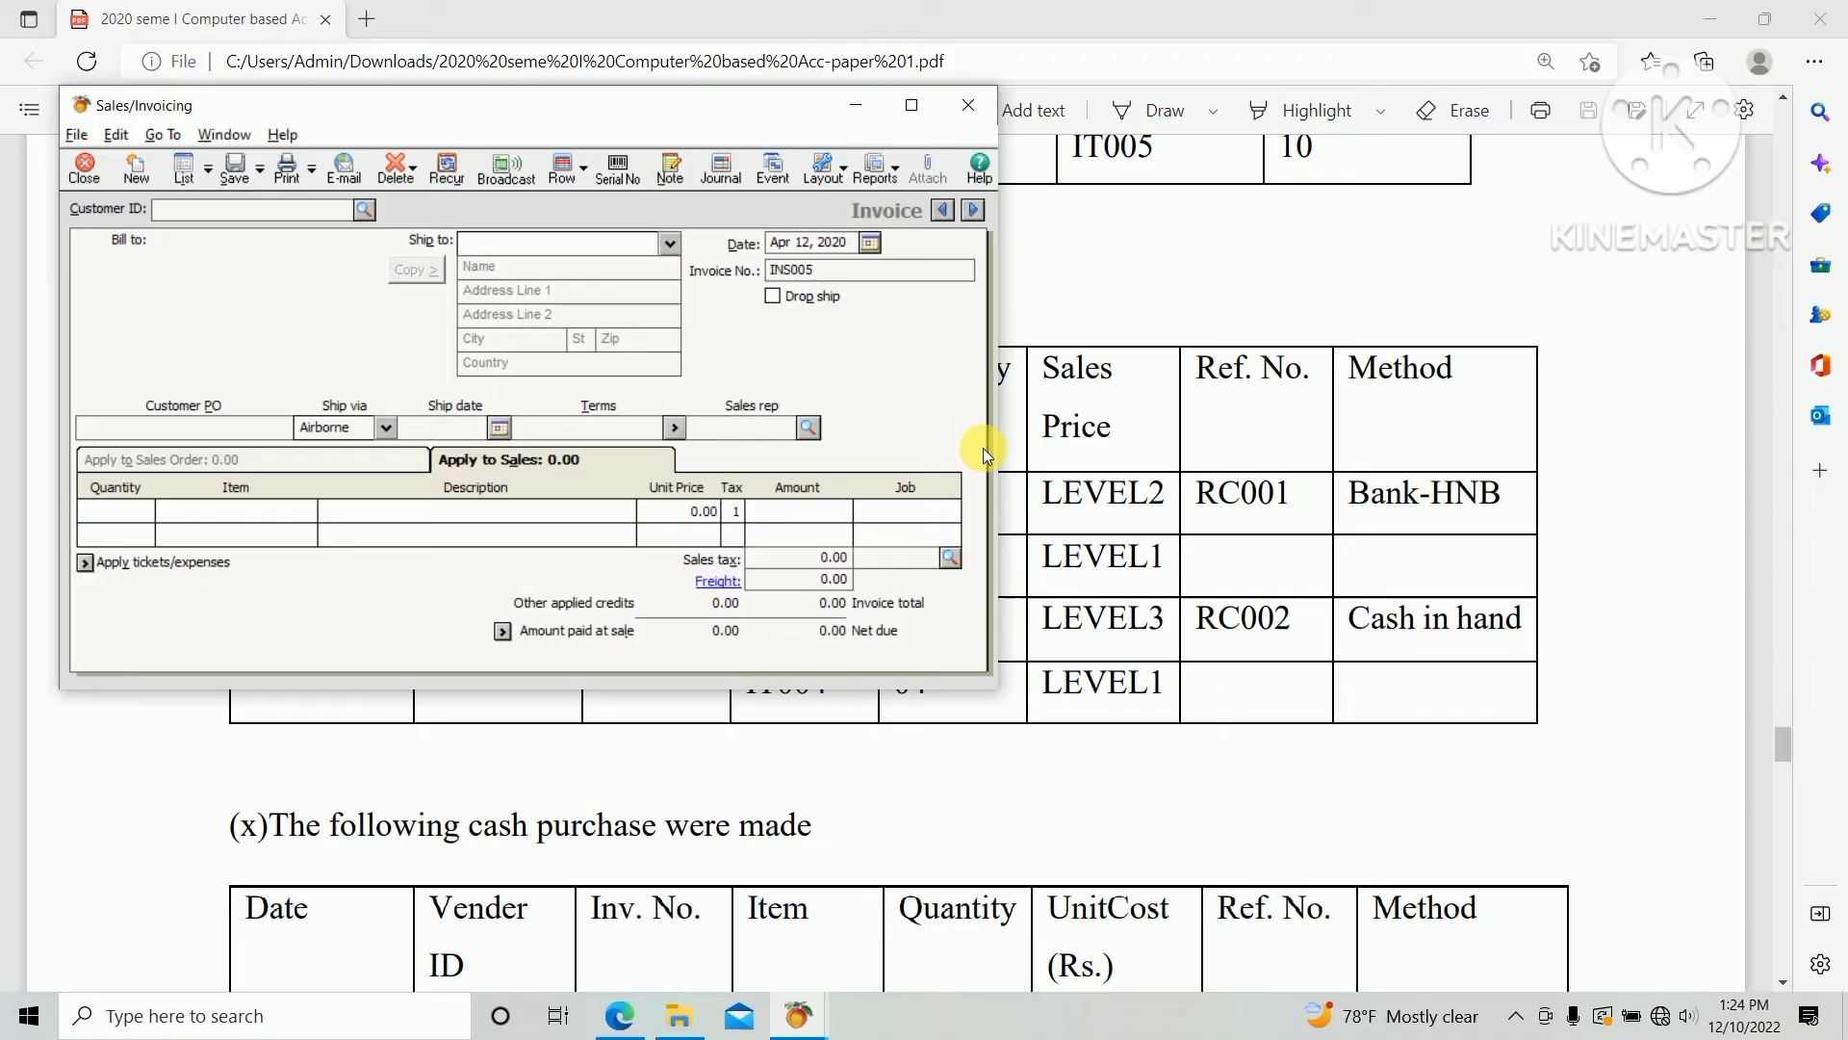
# - Select customer CUS 4000 and date the invoice June 20, 2020
pyautogui.hotkey('alt', 'Tab')
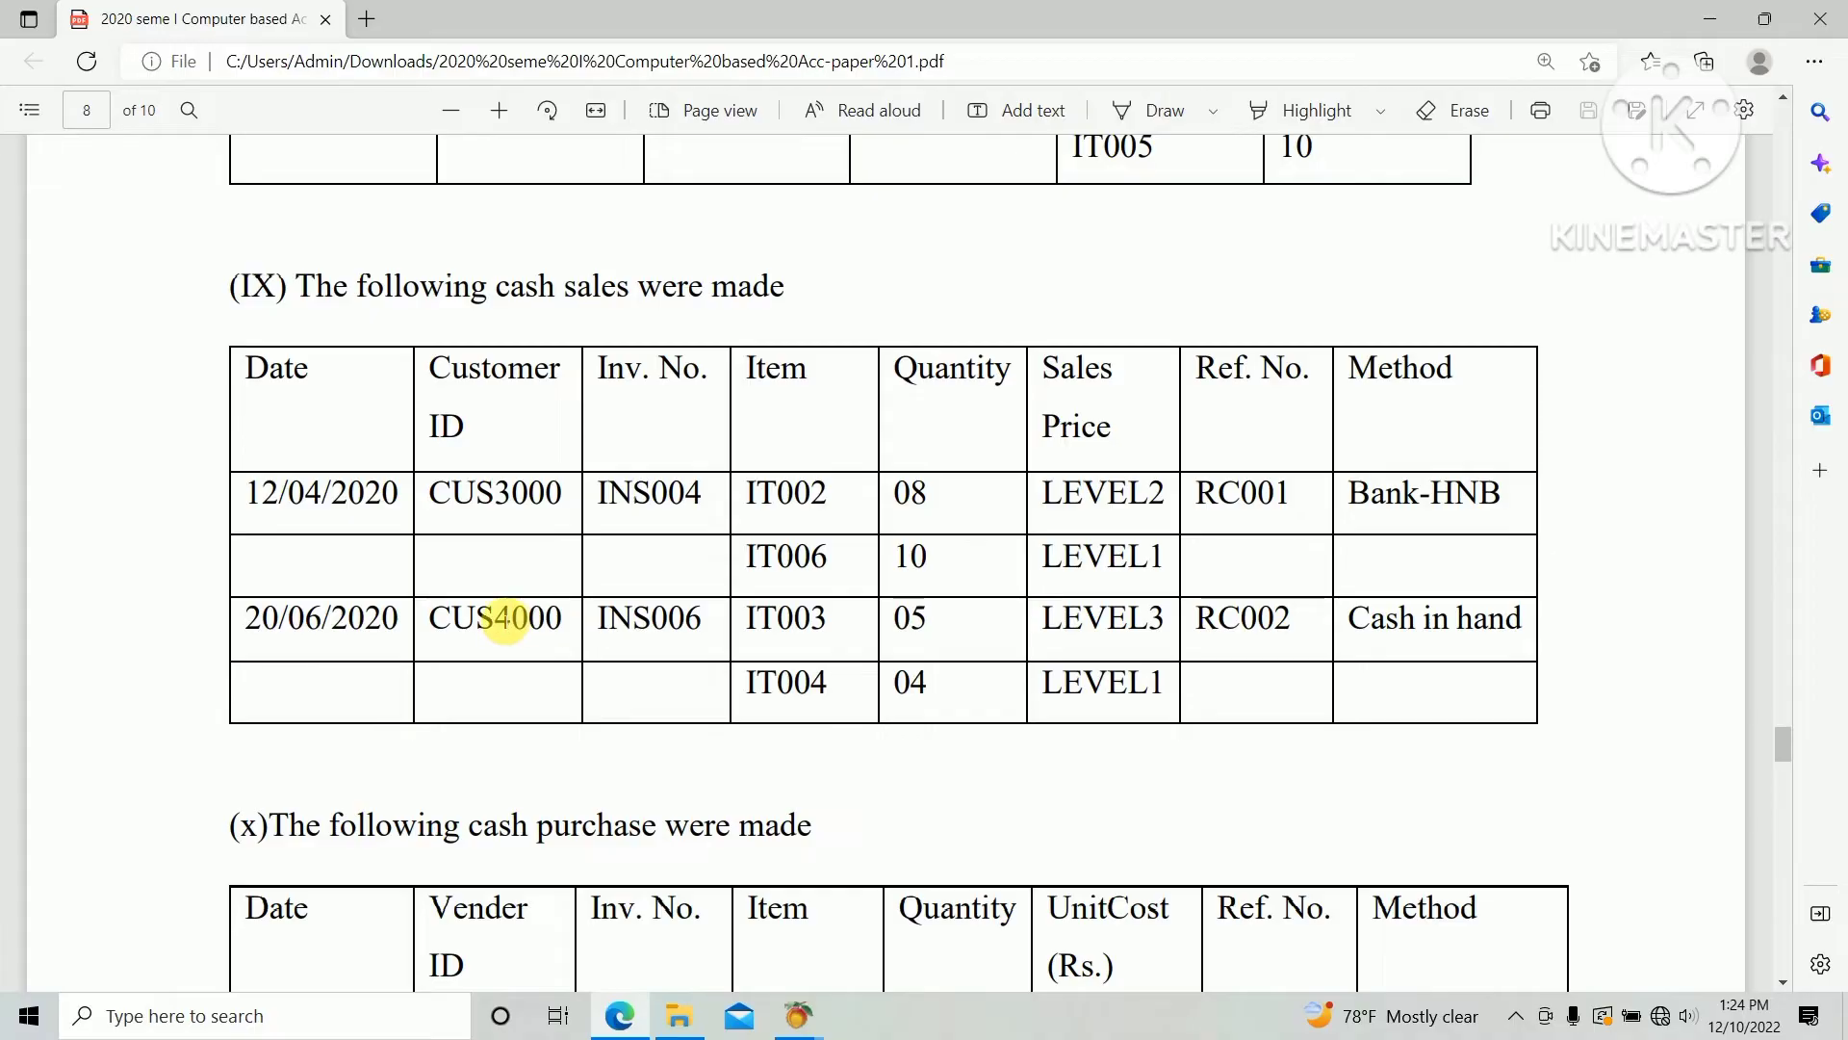
pyautogui.hotkey('alt', 'Tab')
pyautogui.click(364, 209)
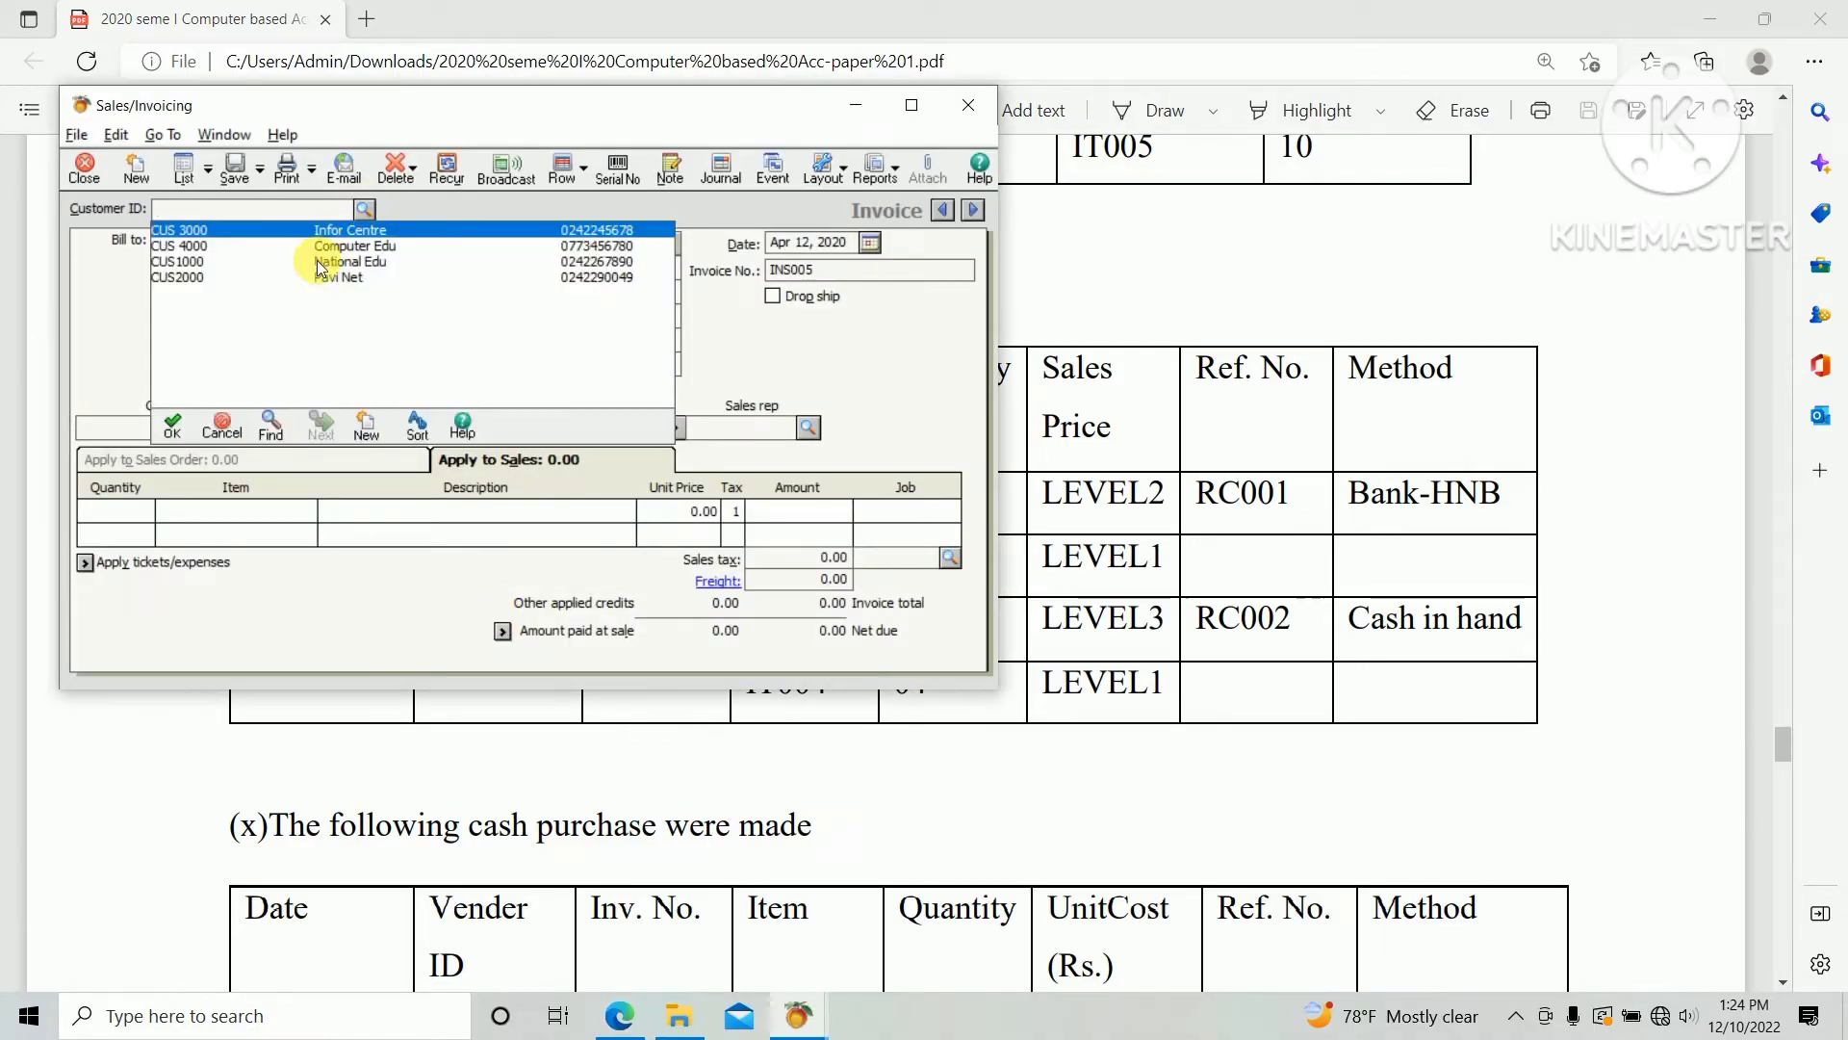
pyautogui.doubleClick(332, 246)
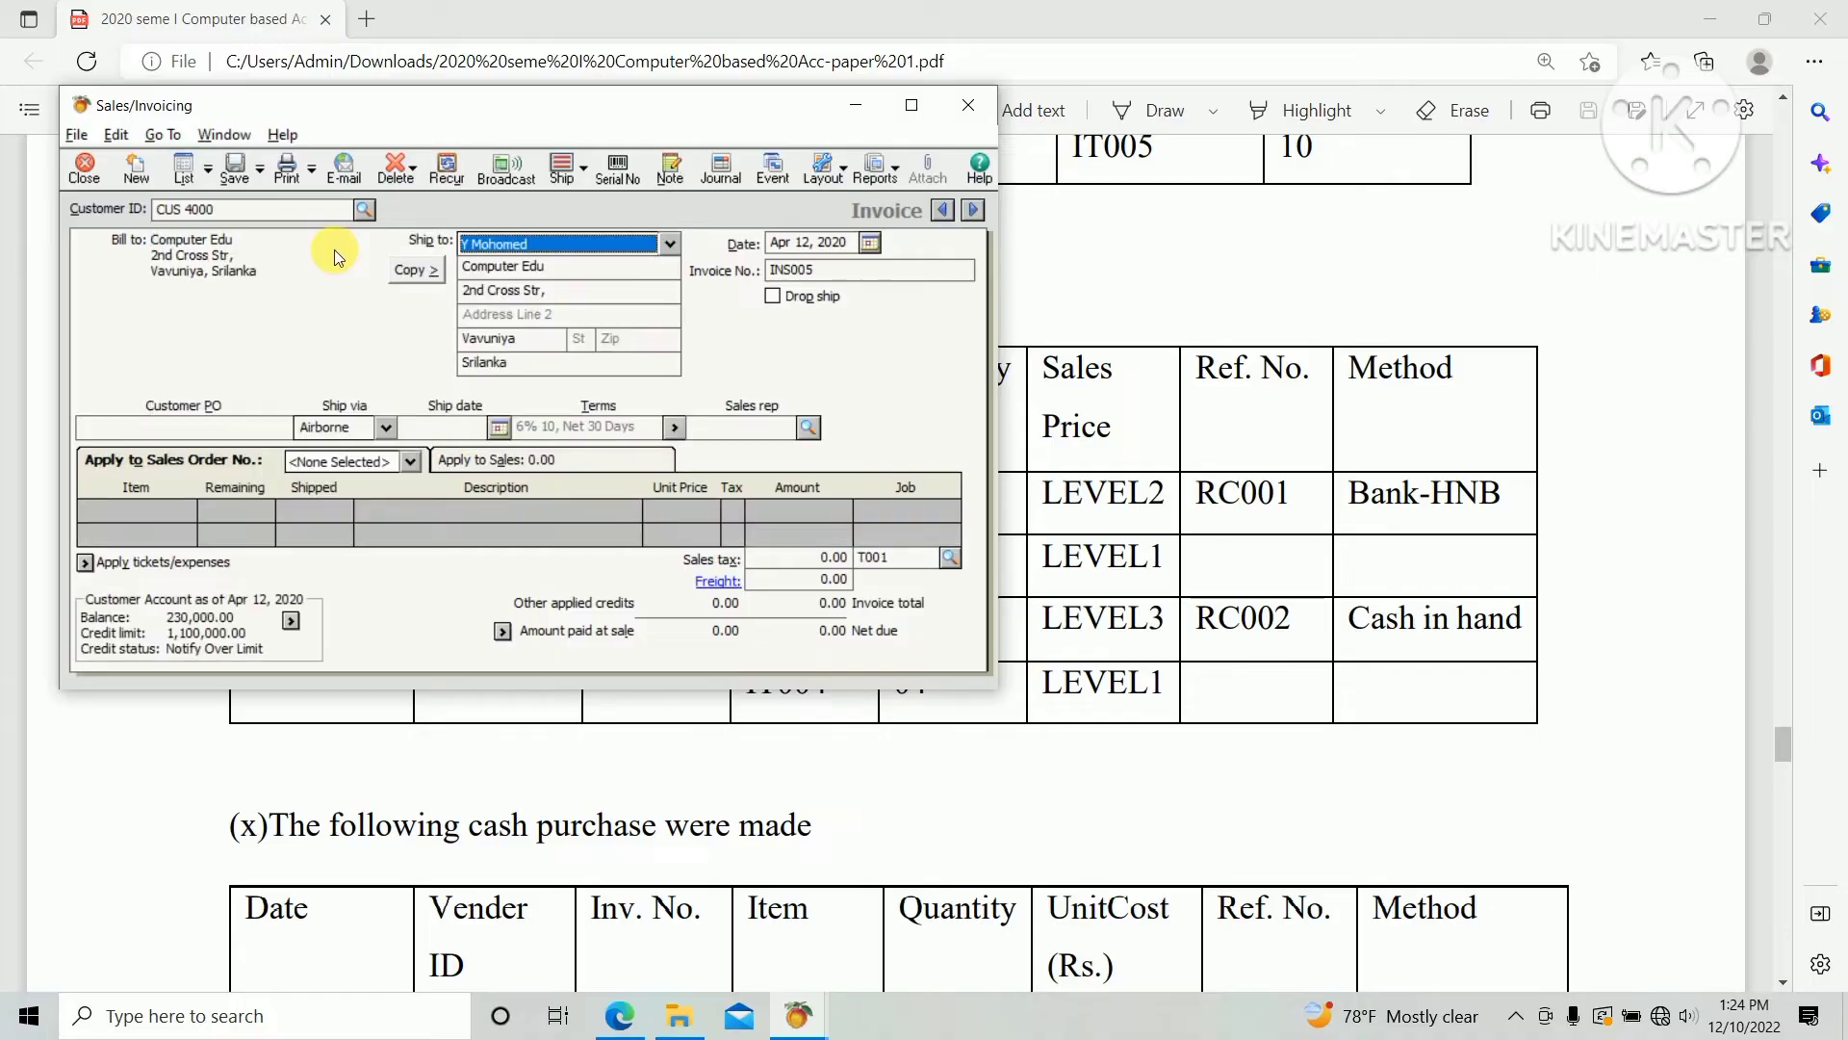
pyautogui.hotkey('alt', 'Tab')
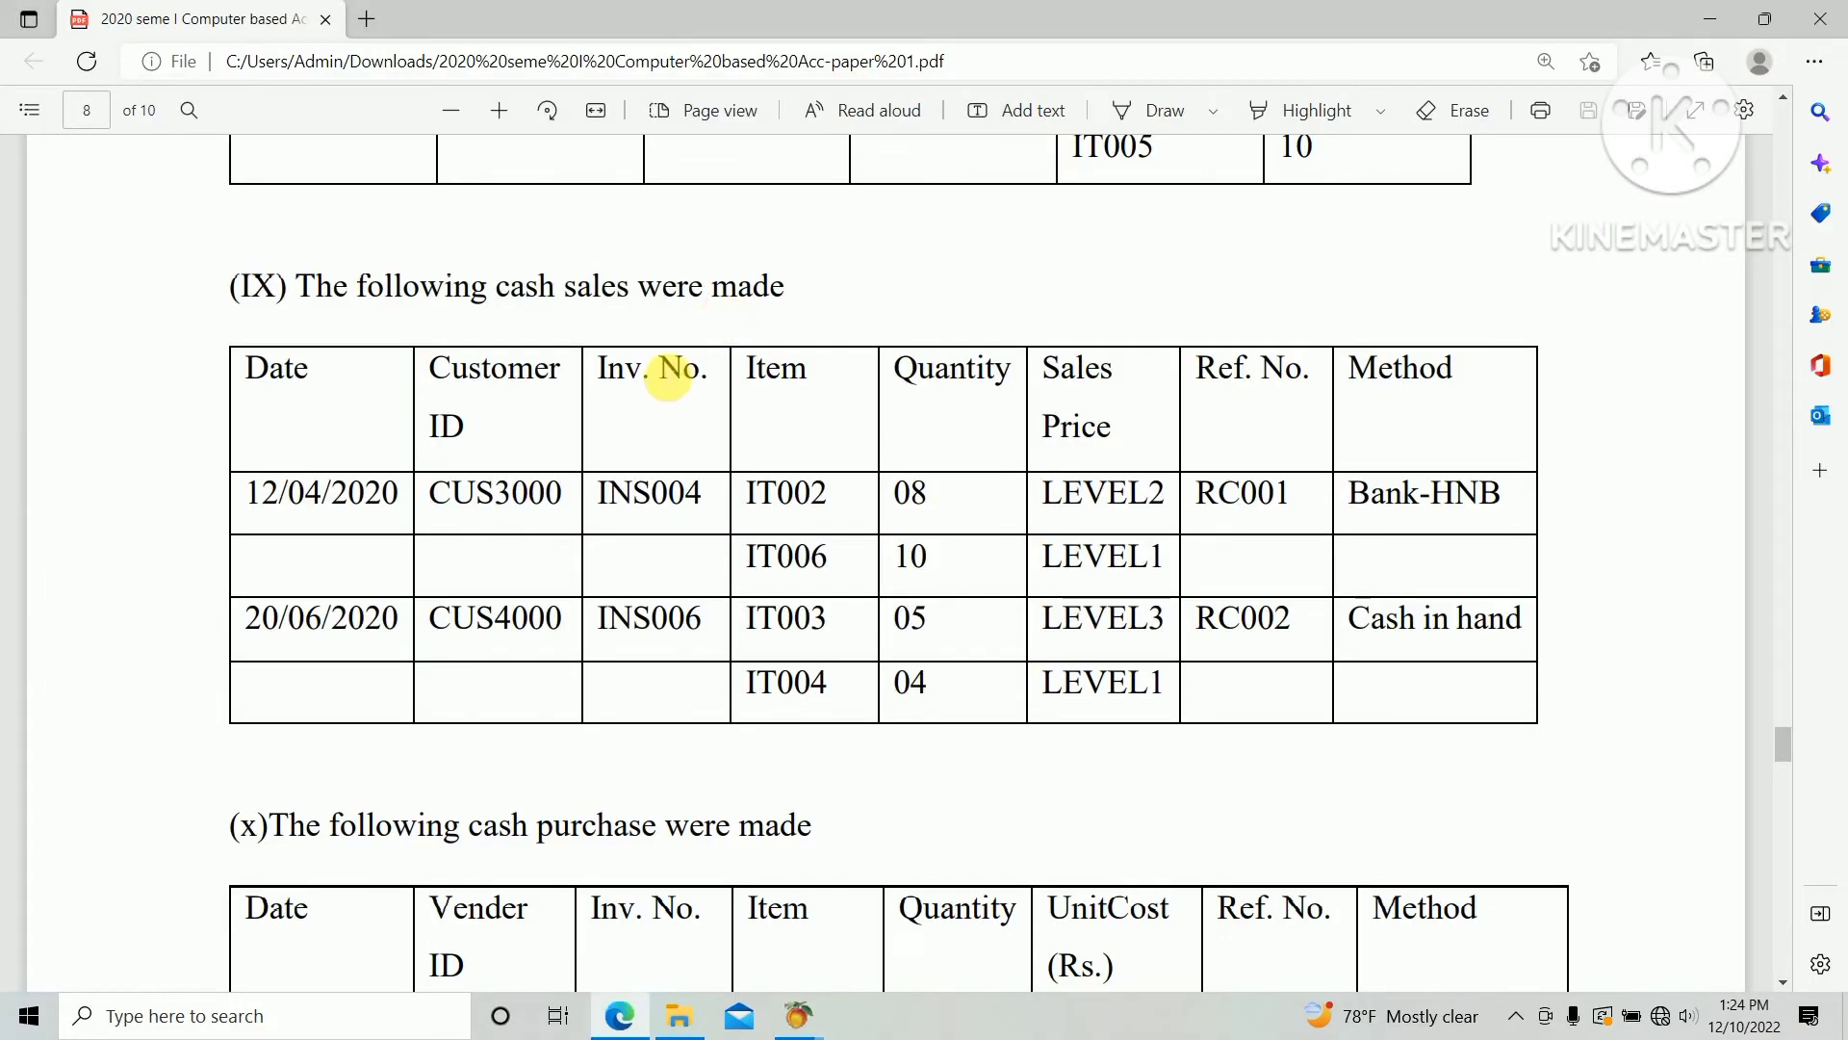
pyautogui.hotkey('alt', 'Tab')
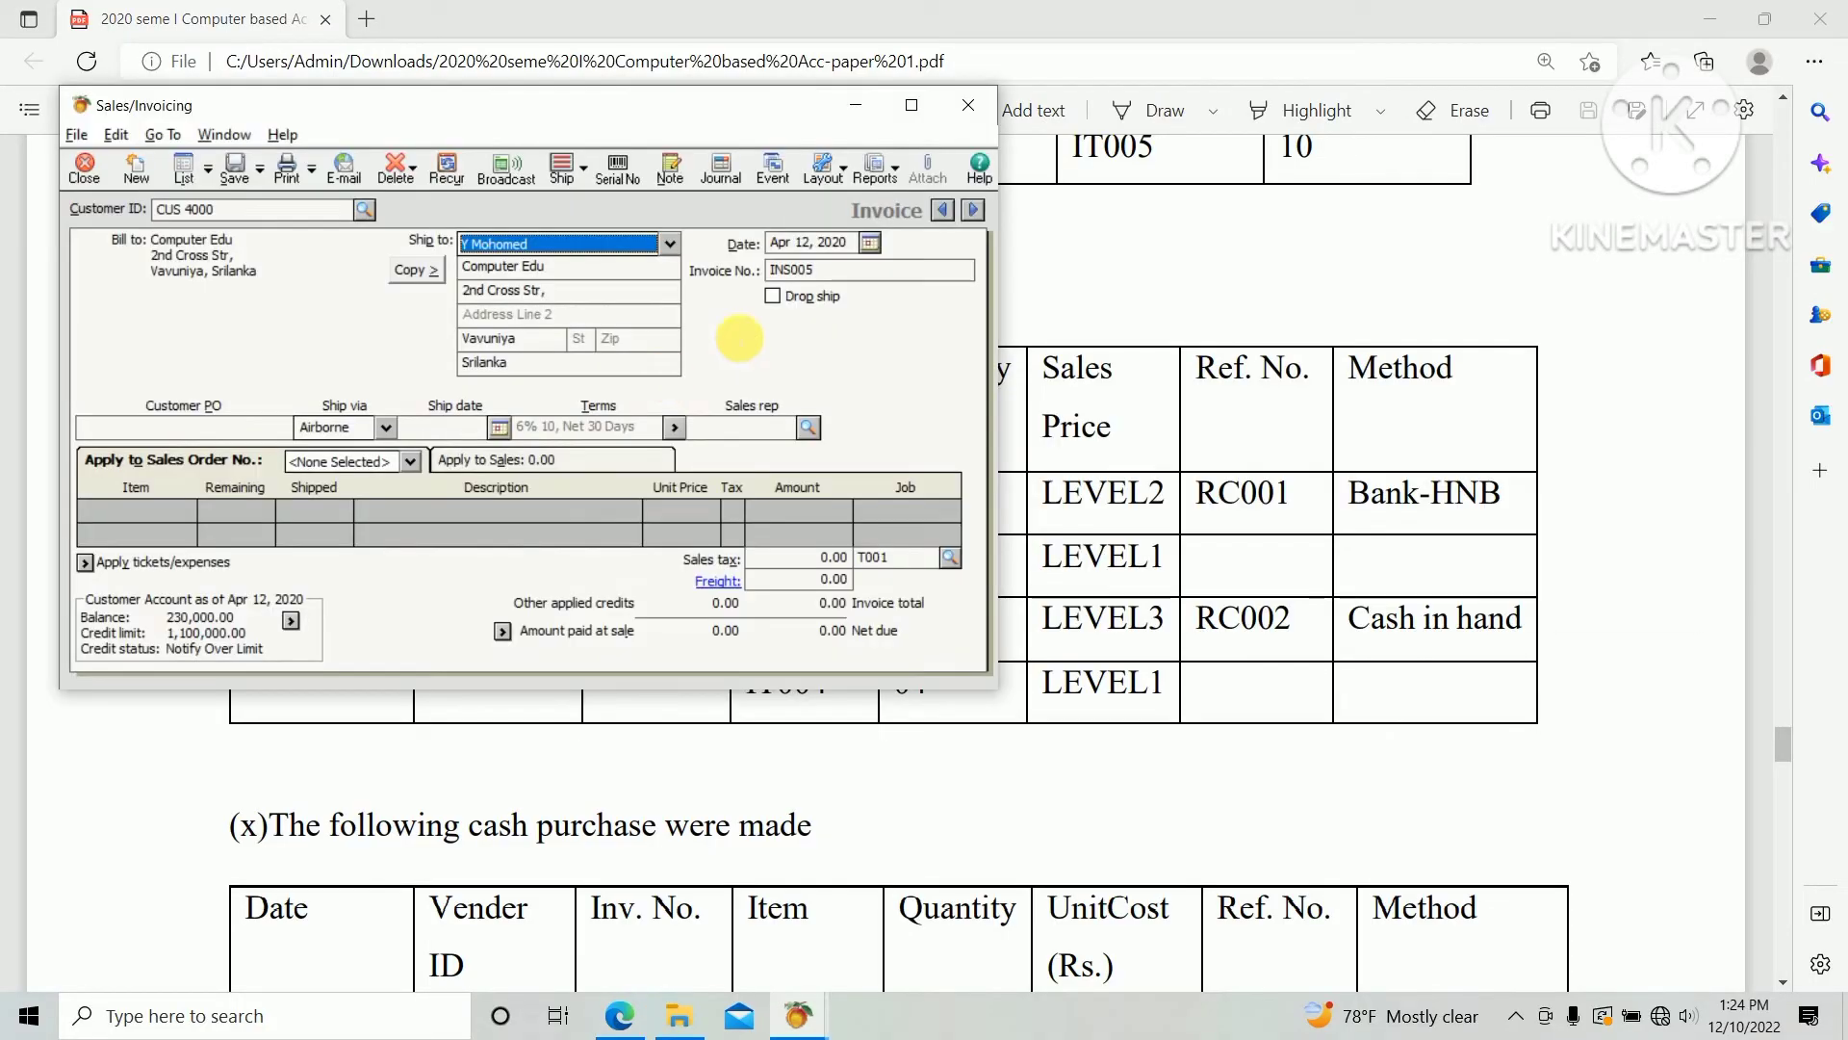
pyautogui.click(869, 243)
pyautogui.click(979, 301)
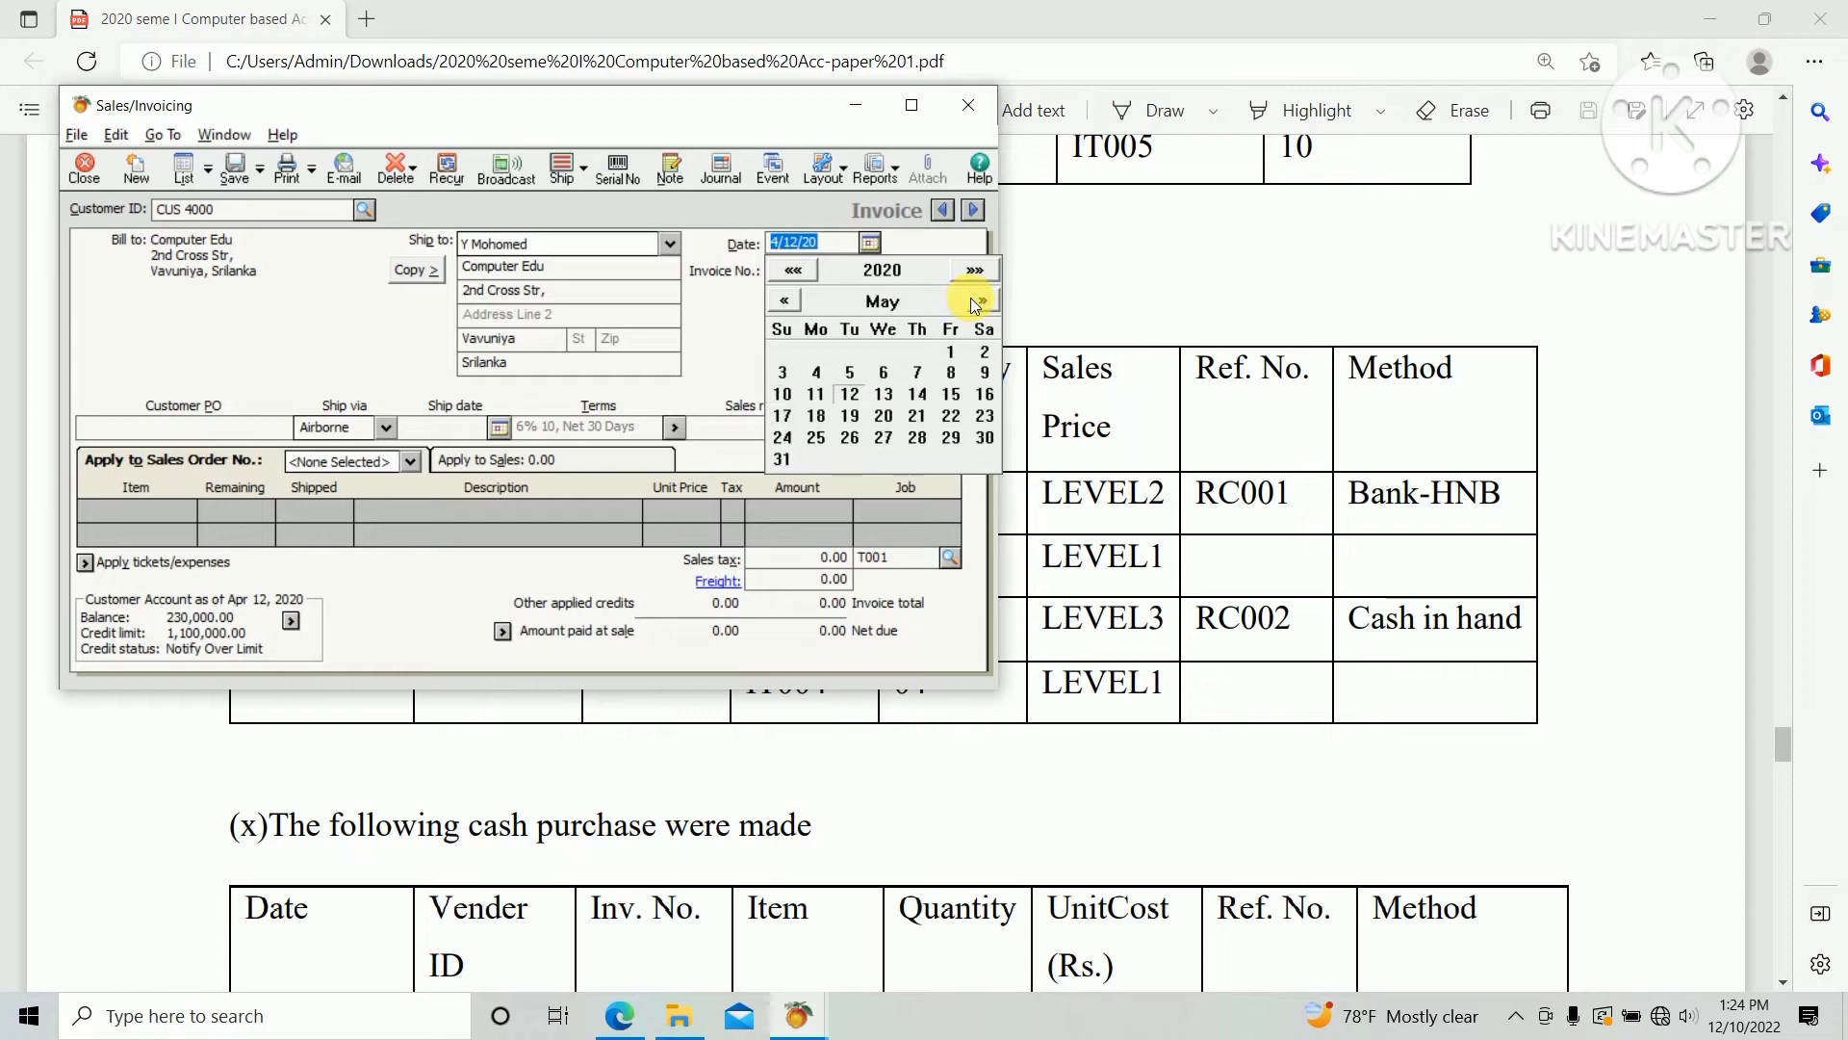
pyautogui.click(977, 301)
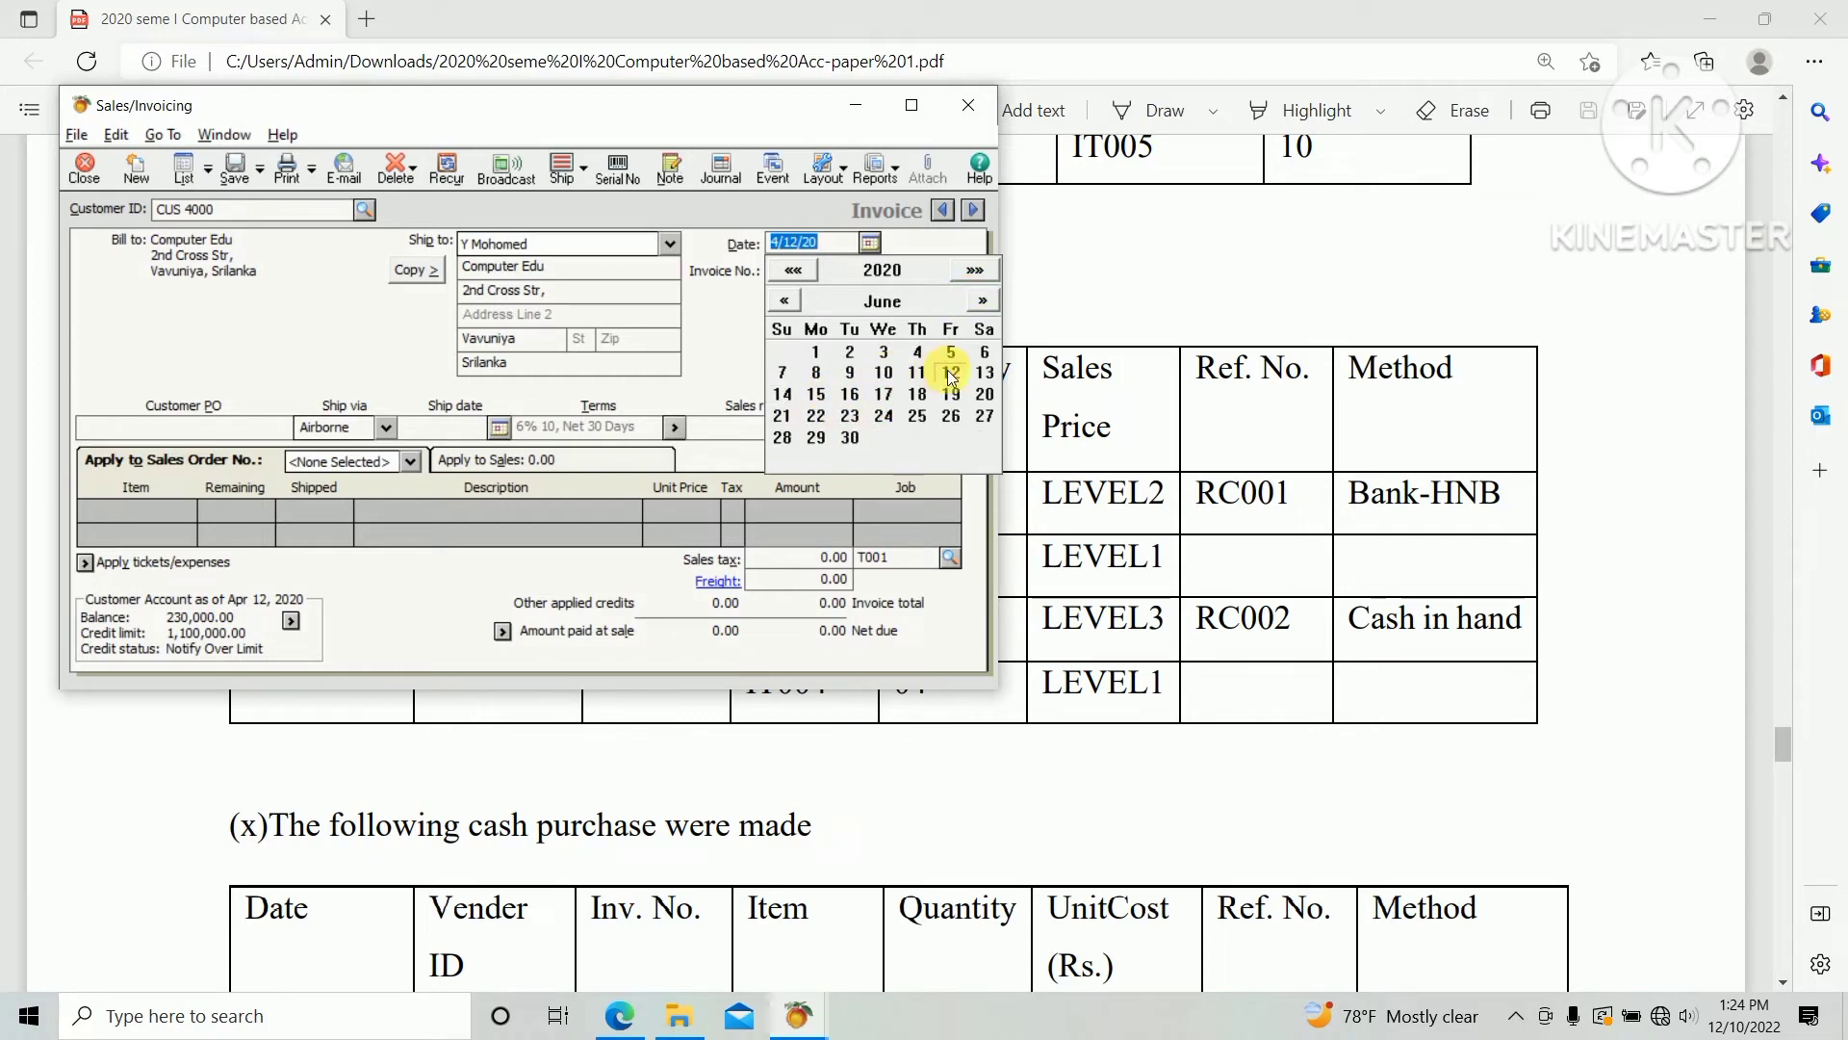
pyautogui.click(982, 391)
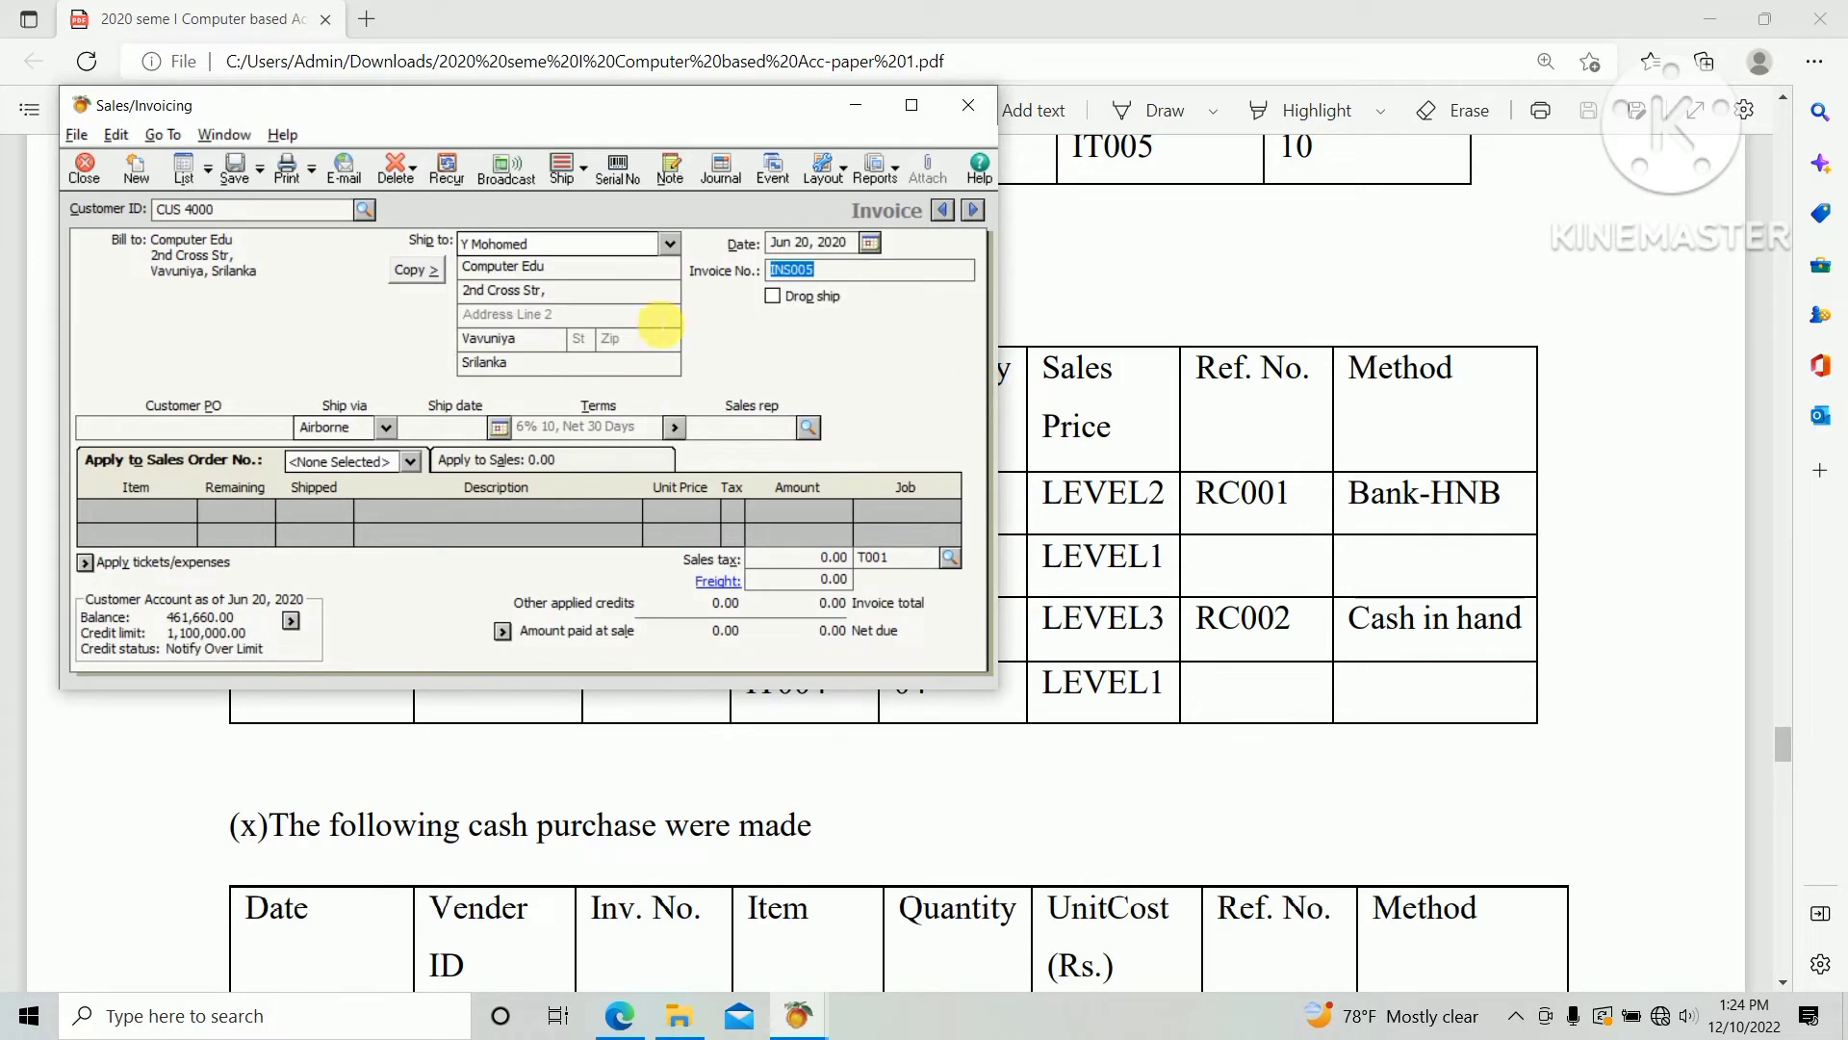
# - Change the invoice number from INS005 to INS006
pyautogui.hotkey('alt', 'Tab')
pyautogui.hotkey('alt', 'Tab')
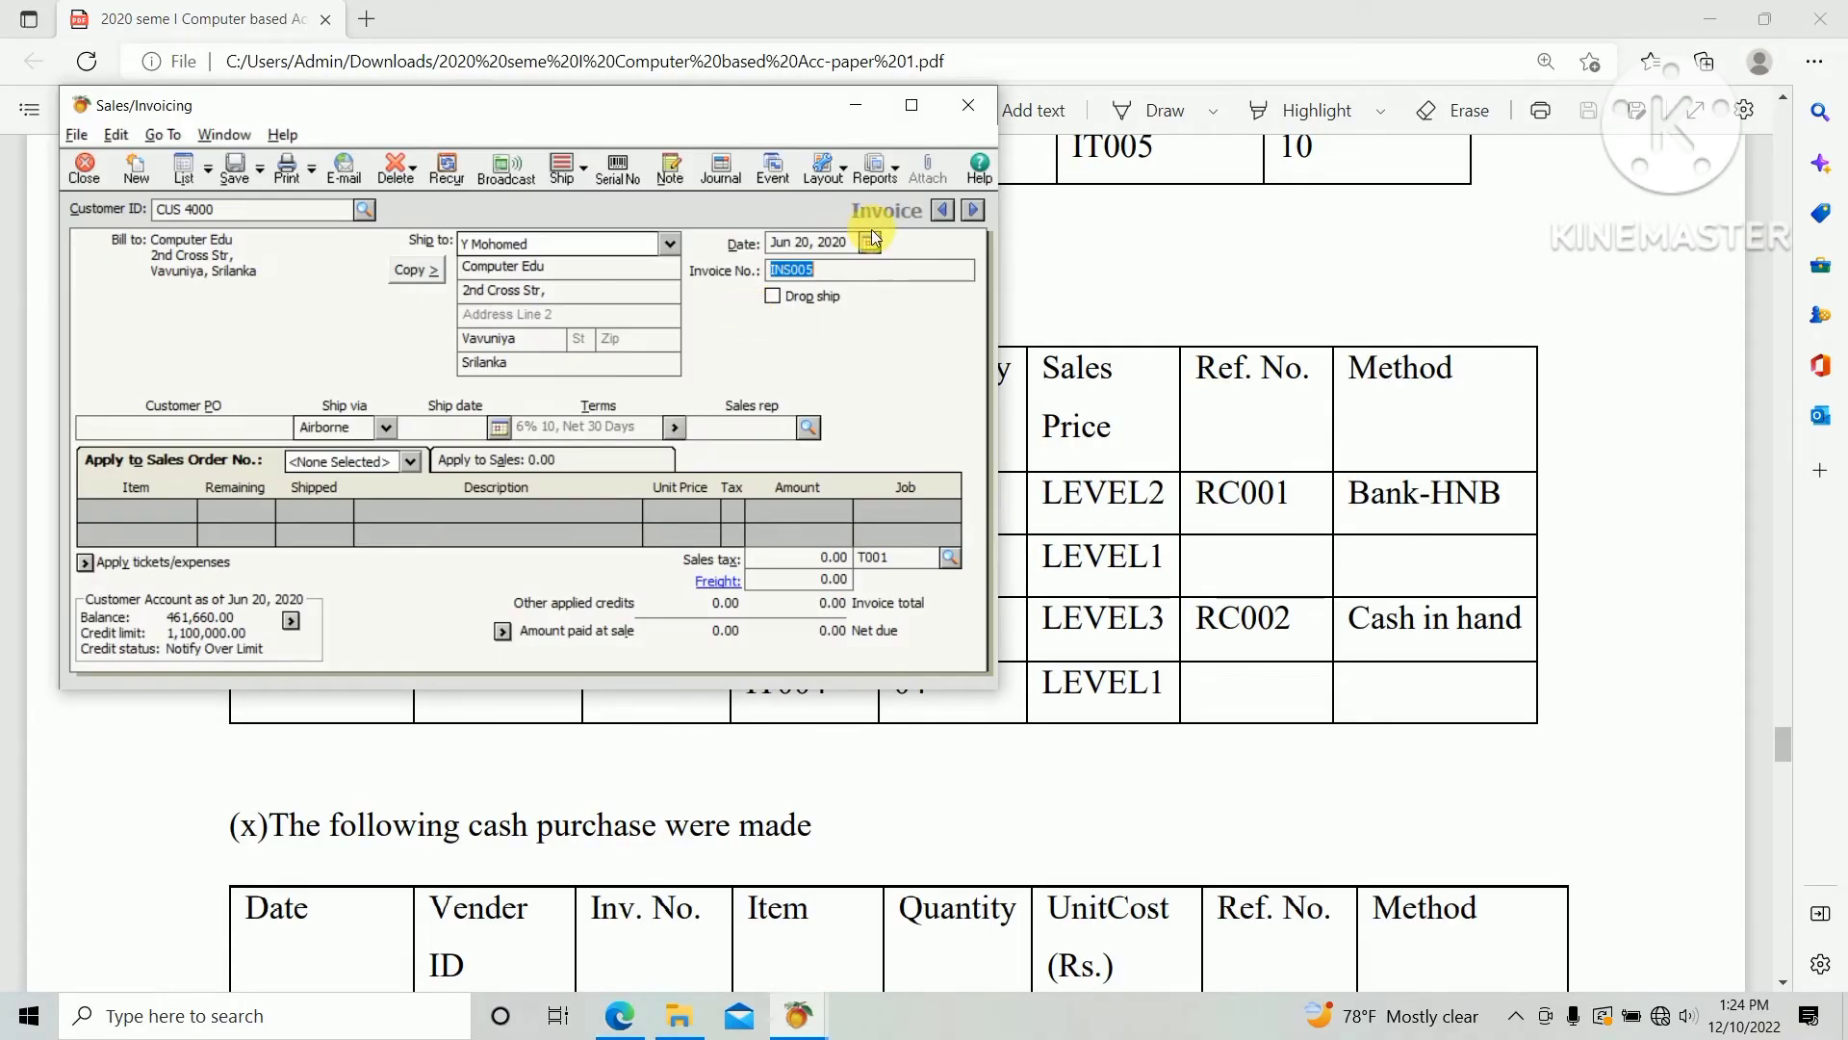
pyautogui.click(843, 273)
pyautogui.press('BackSpace')
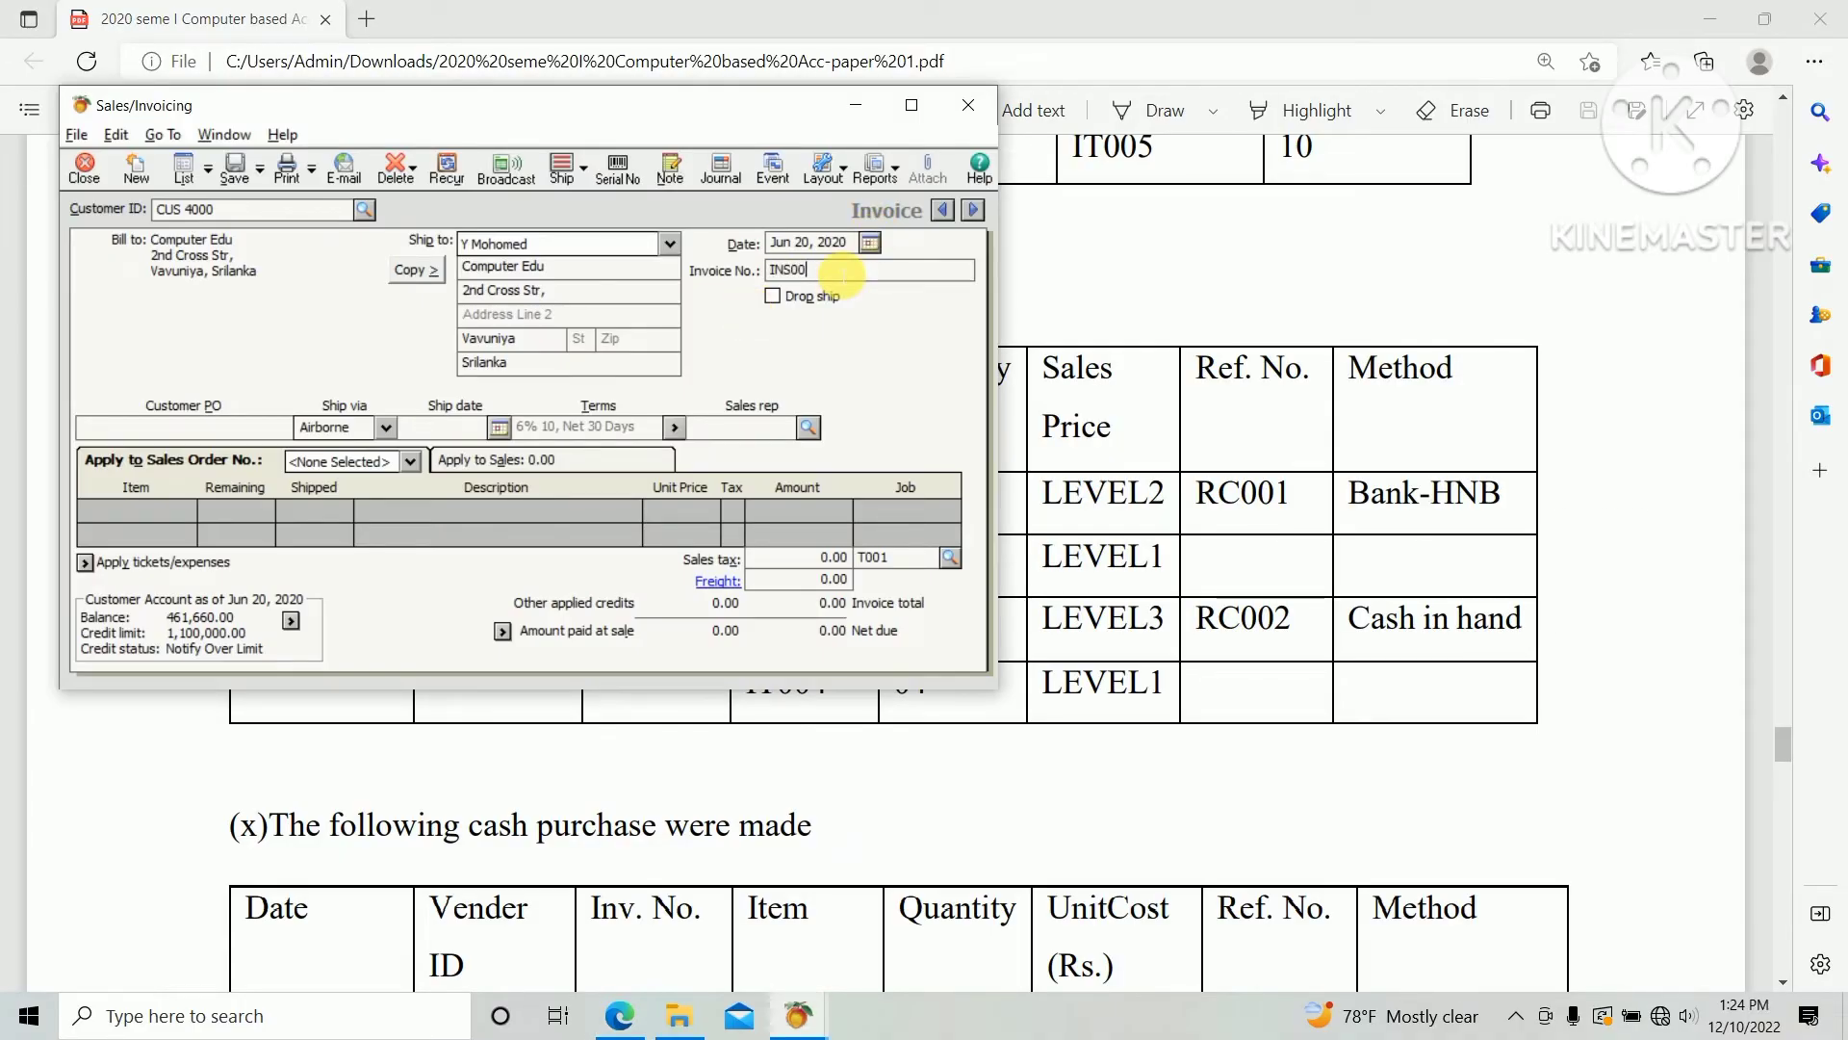
pyautogui.write('6')
pyautogui.press('Tab')
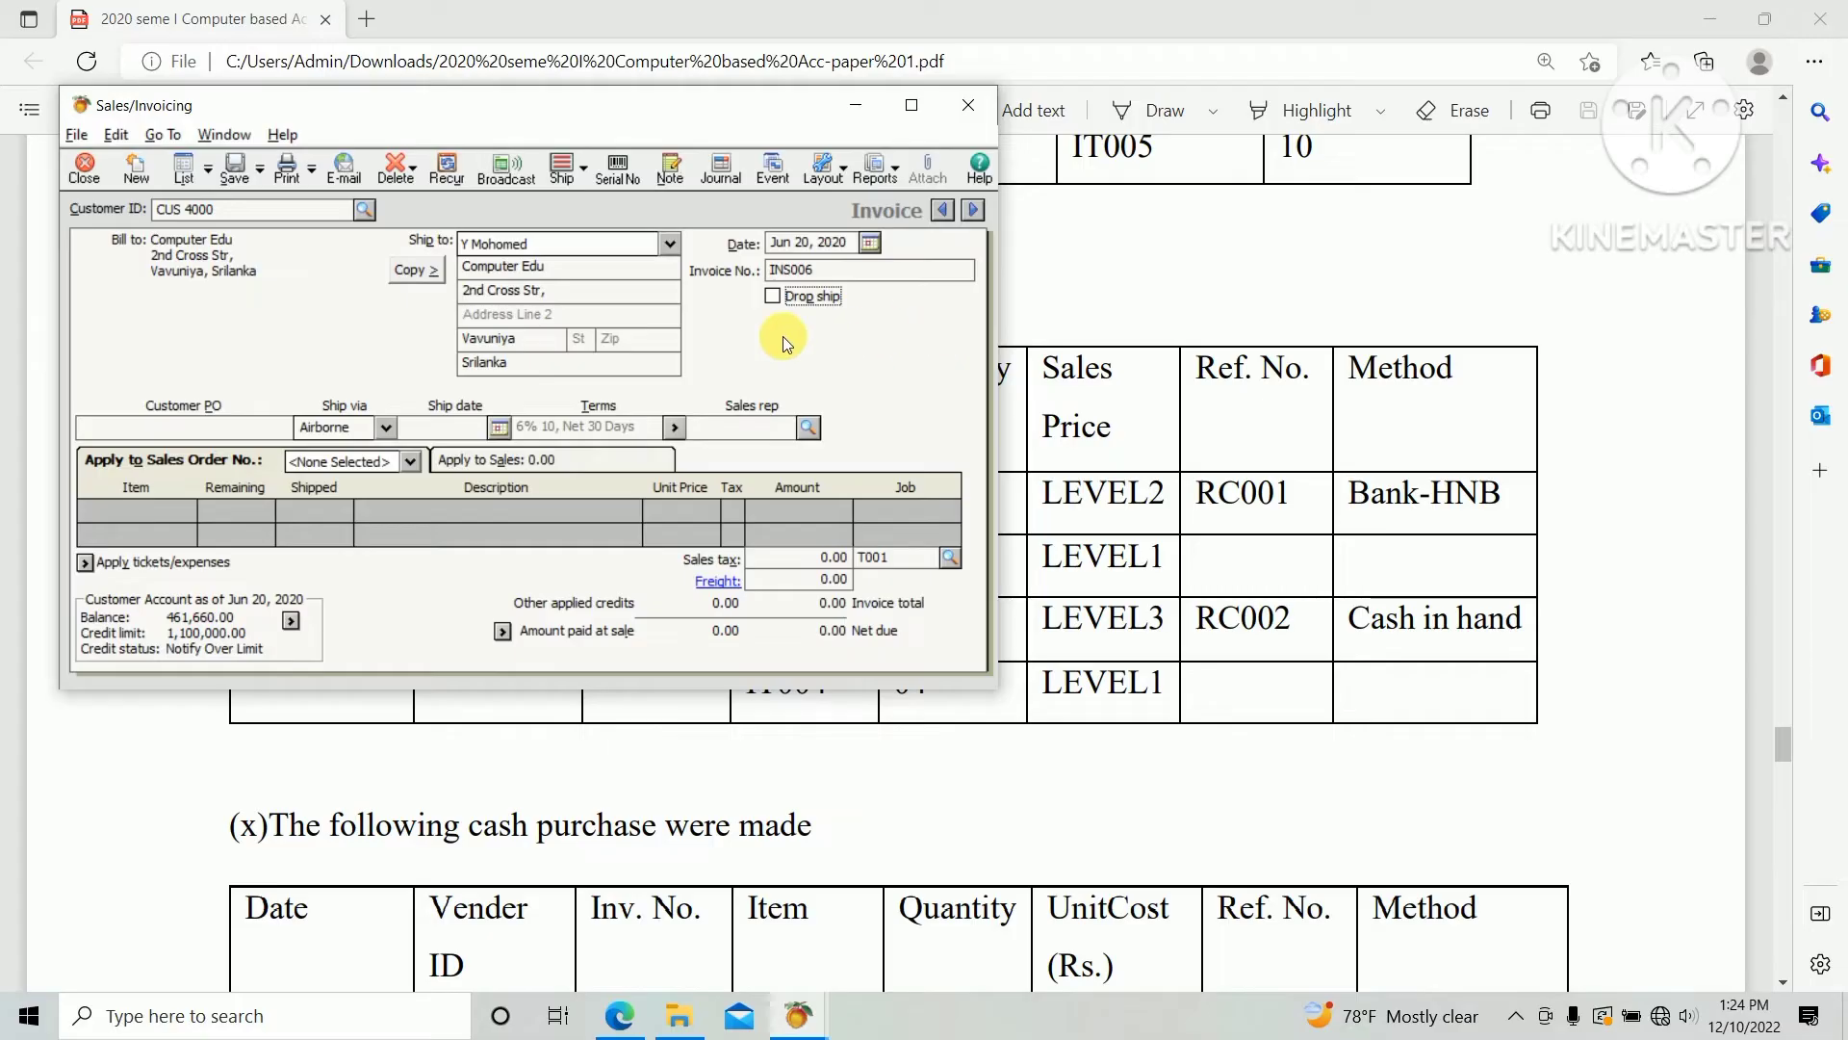
# - Add 5 Portable Players (IT003) at Price Level 3, 8,850.00 each
pyautogui.click(604, 462)
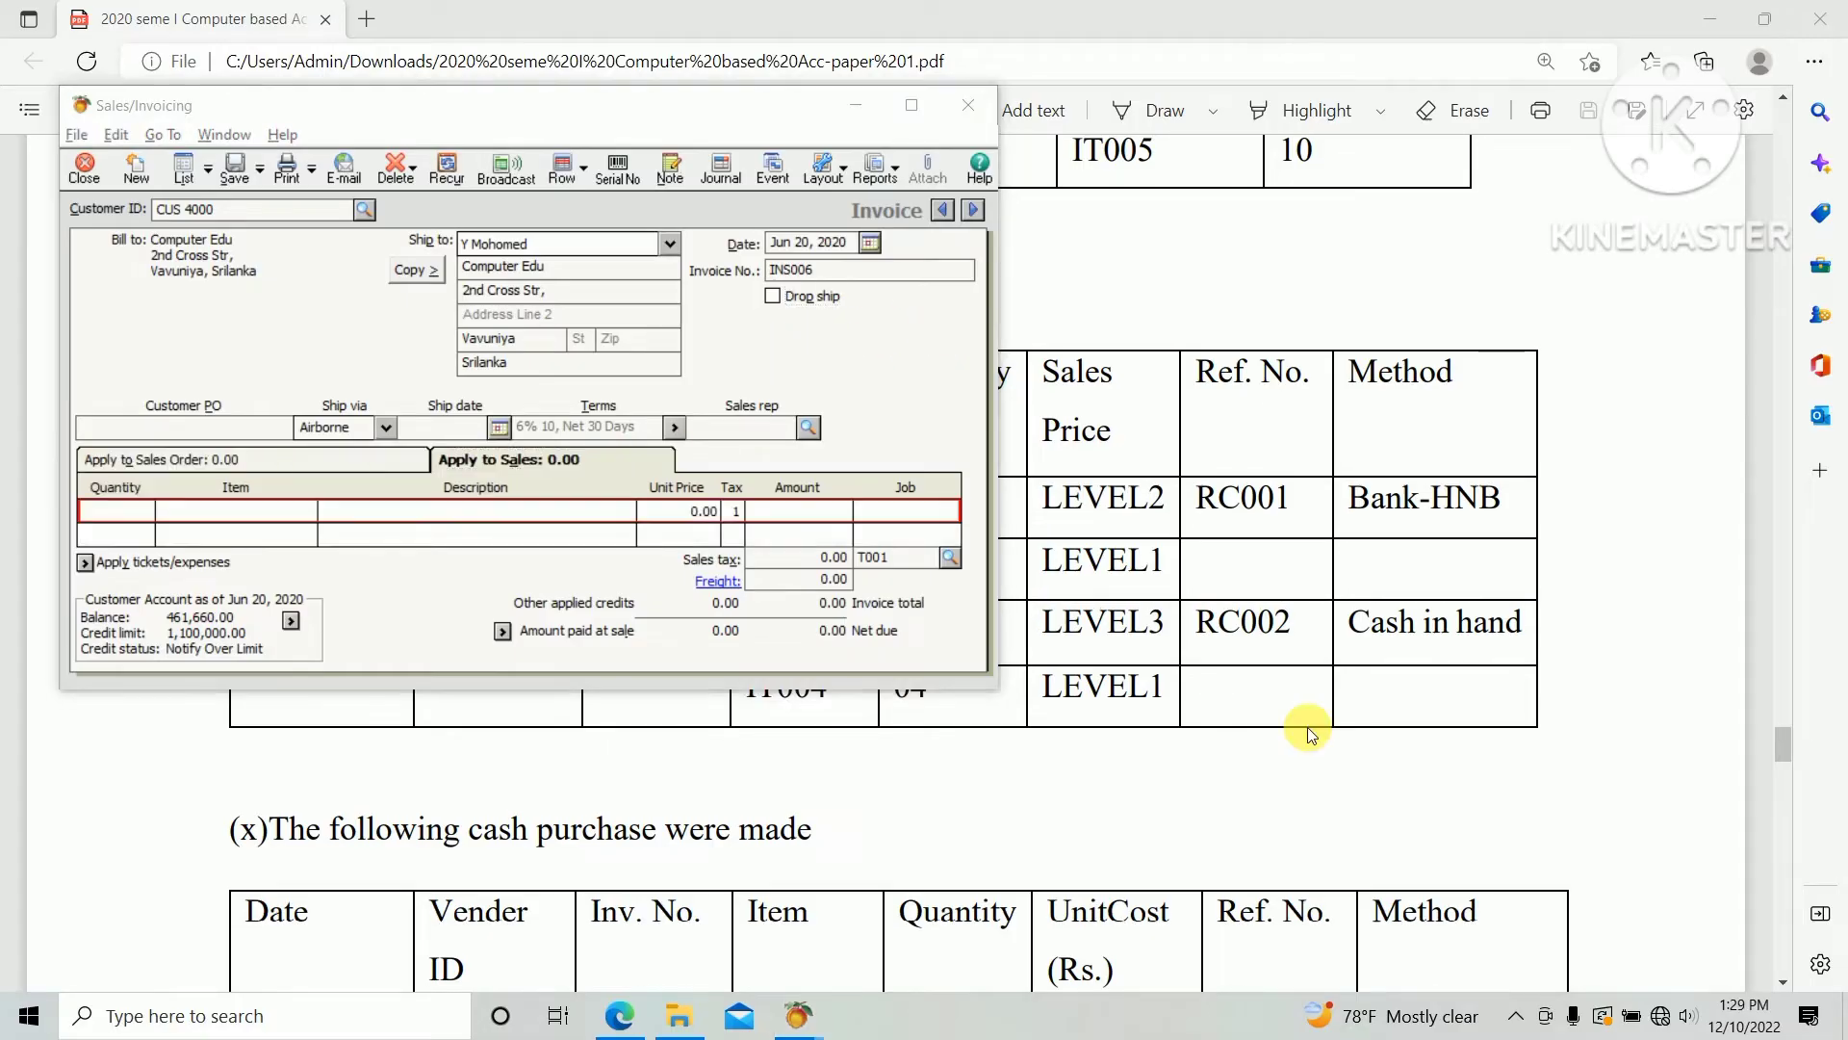
pyautogui.click(302, 504)
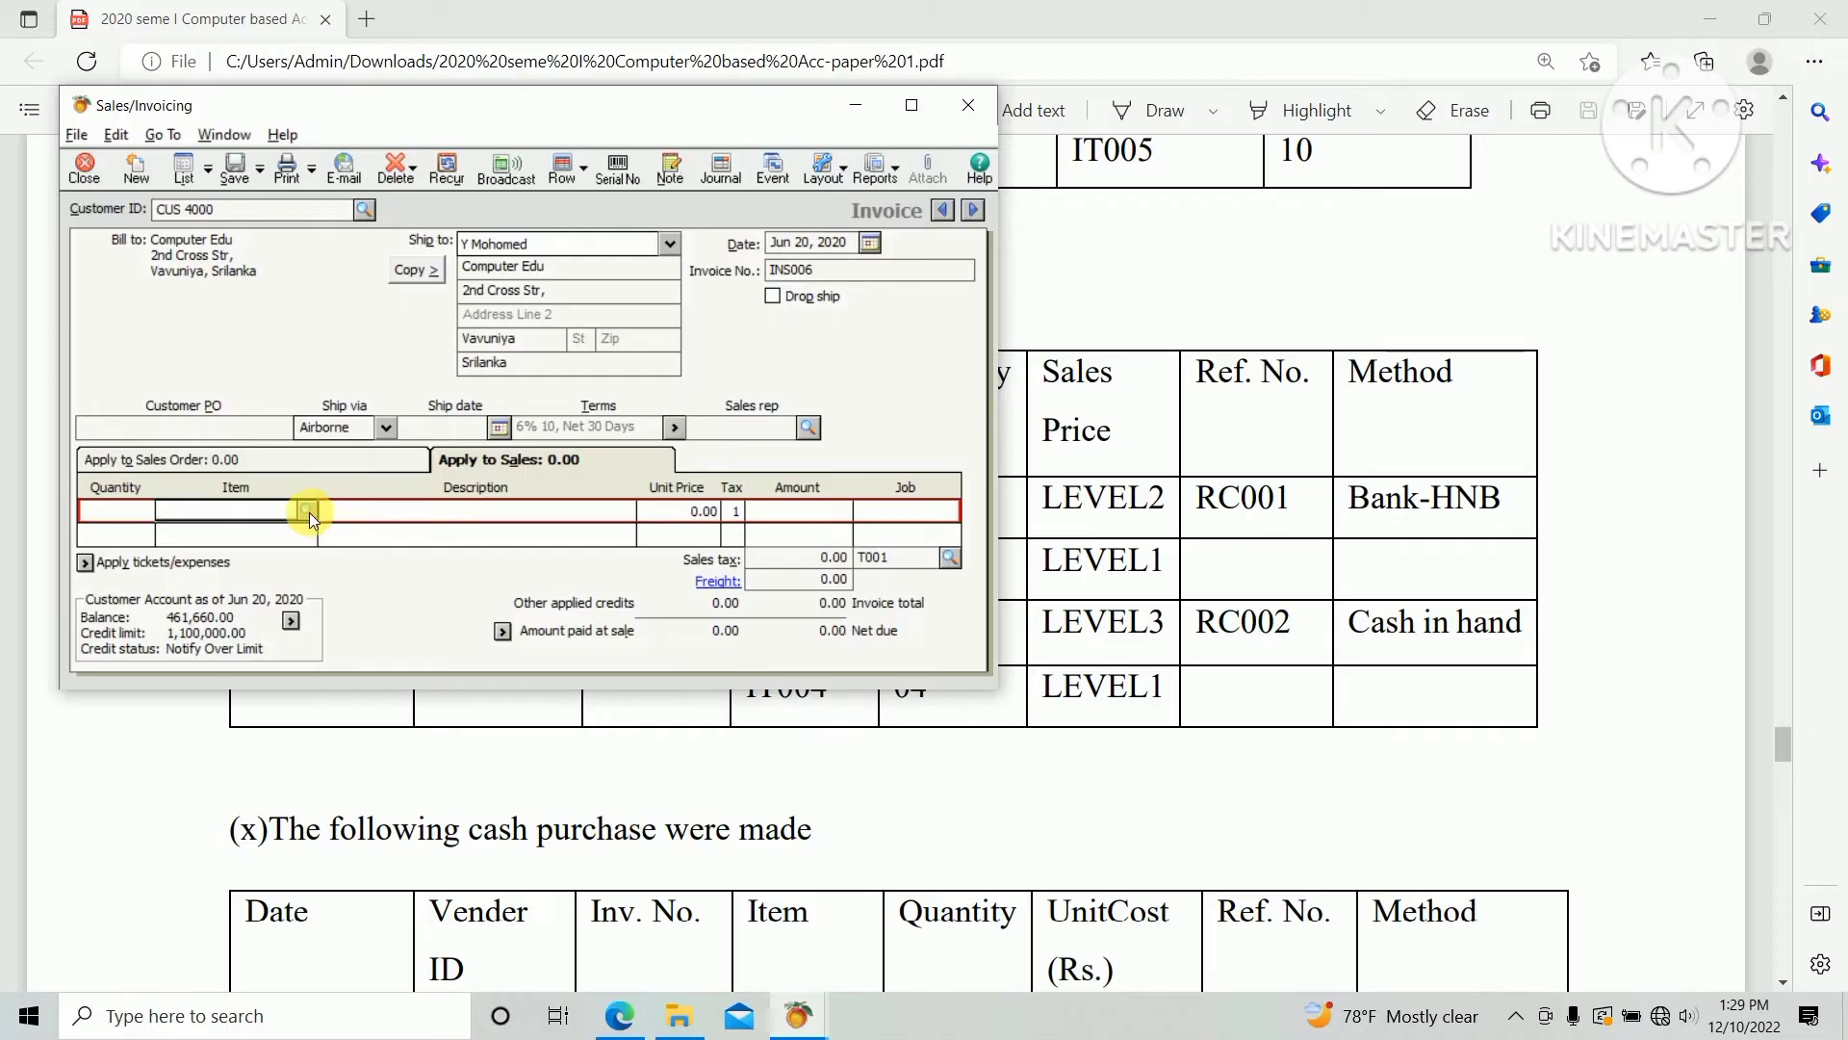
pyautogui.click(309, 512)
pyautogui.click(243, 577)
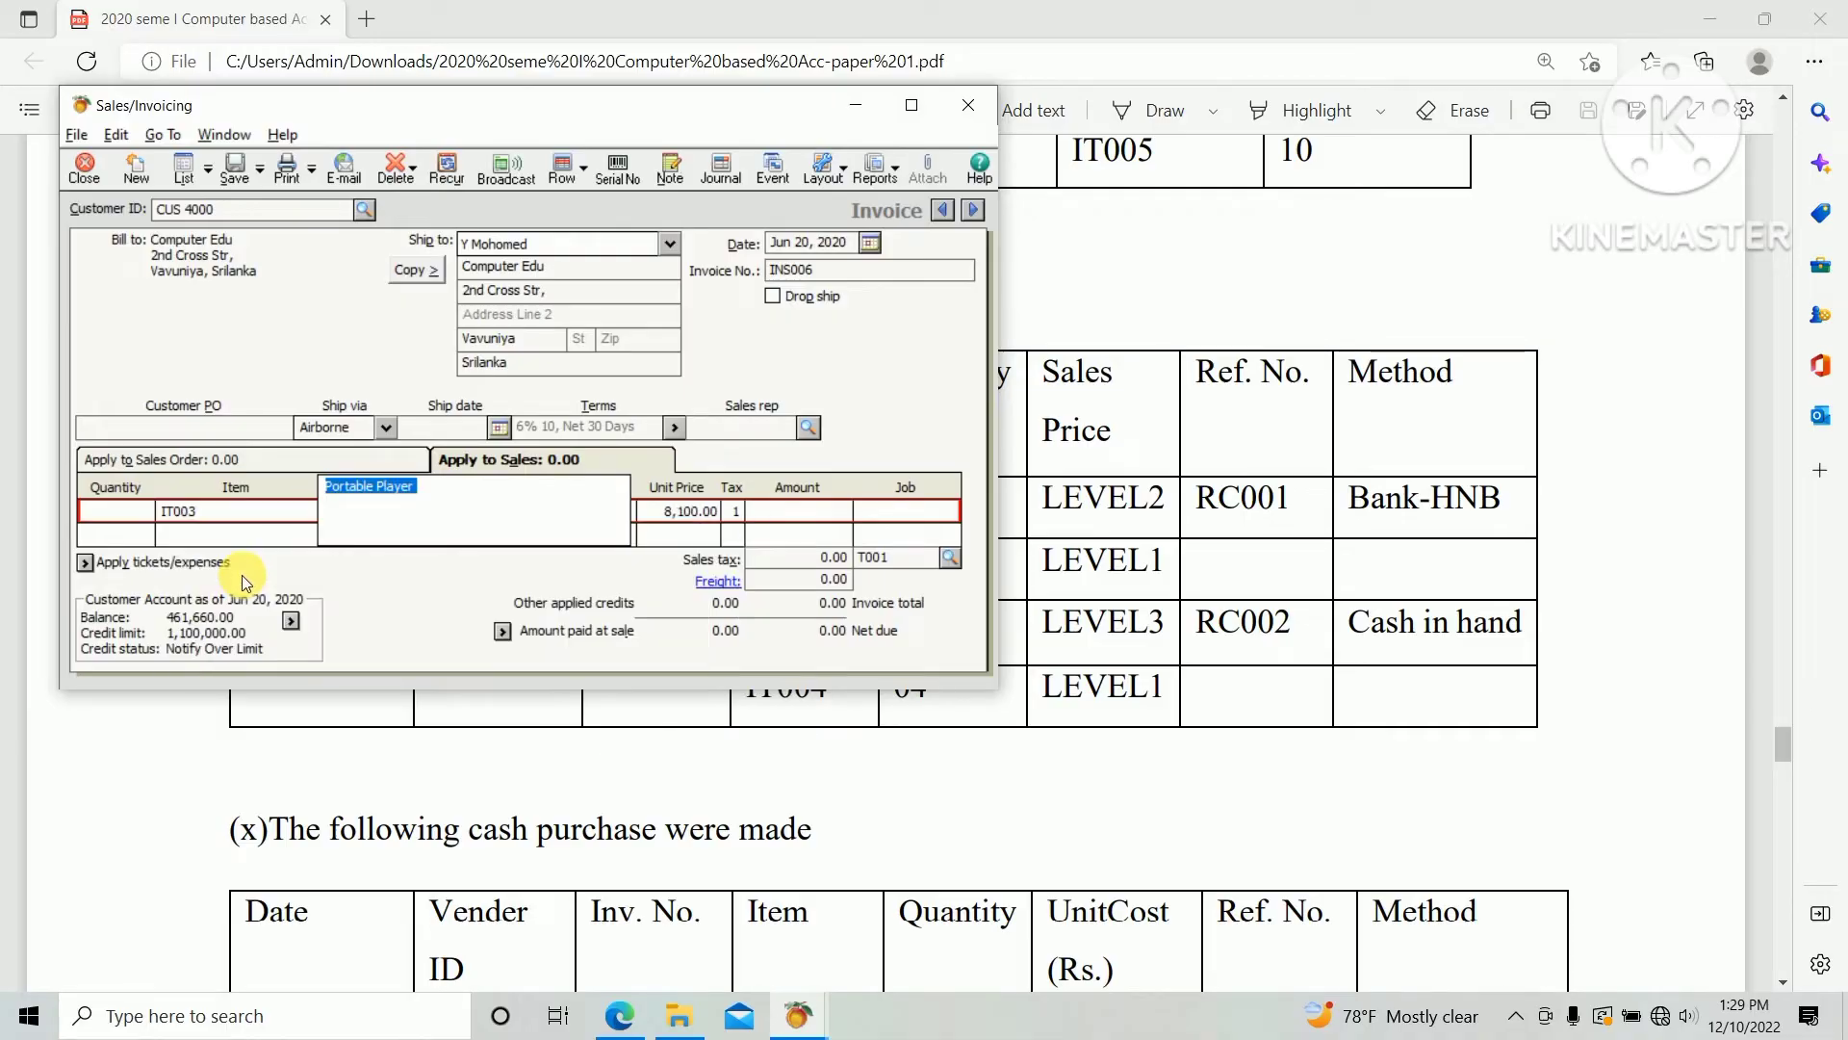
pyautogui.hotkey('alt', 'Tab')
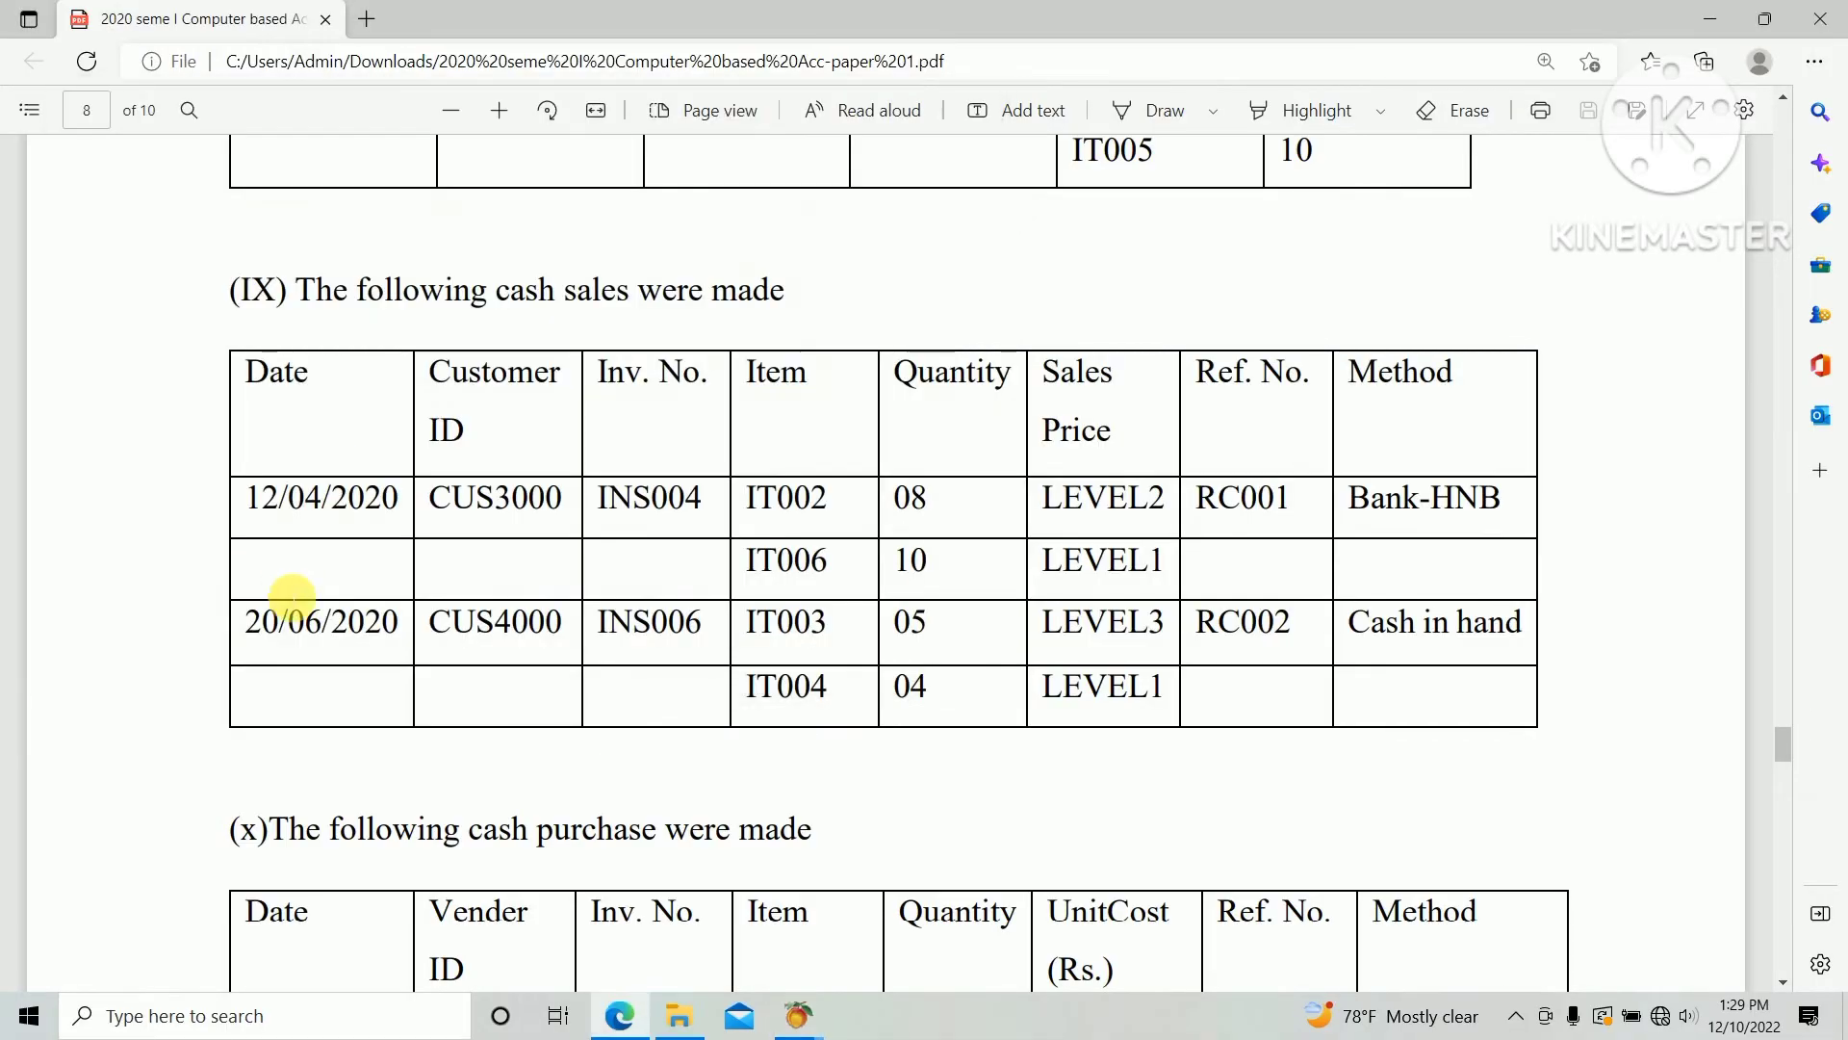
pyautogui.hotkey('alt', 'Tab')
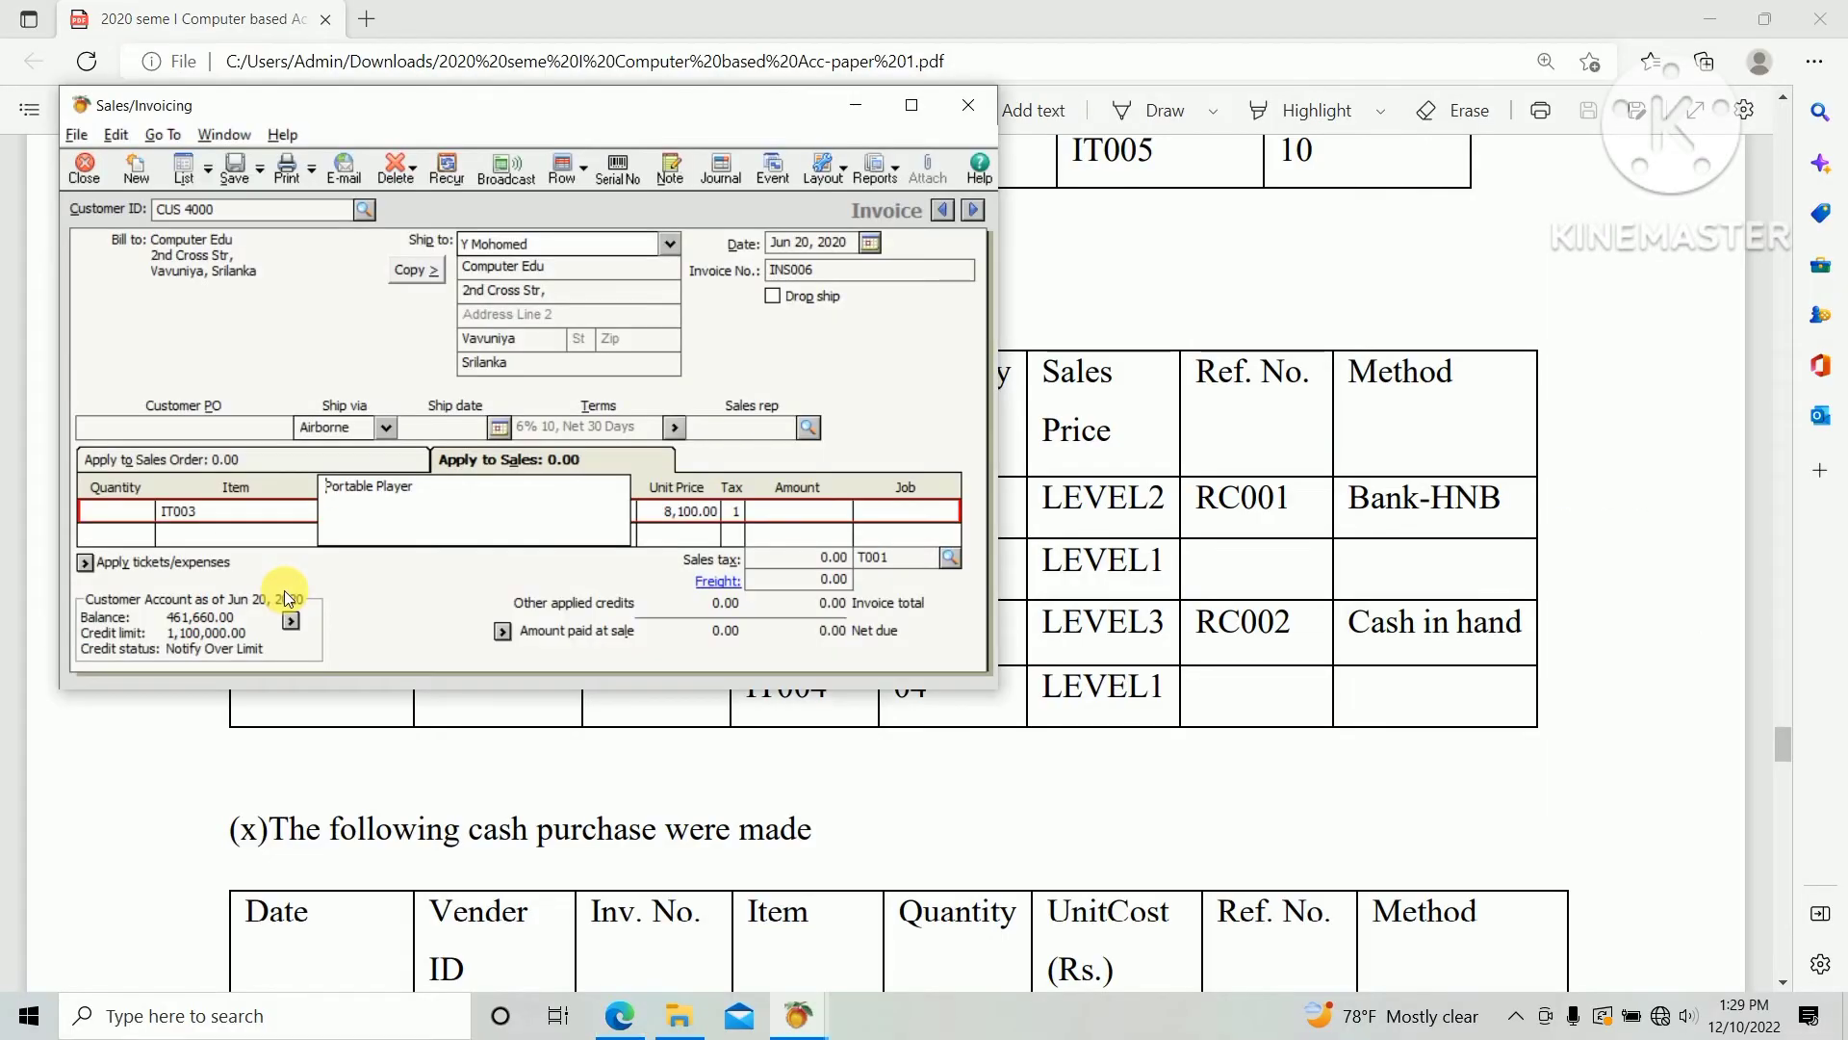
pyautogui.click(108, 511)
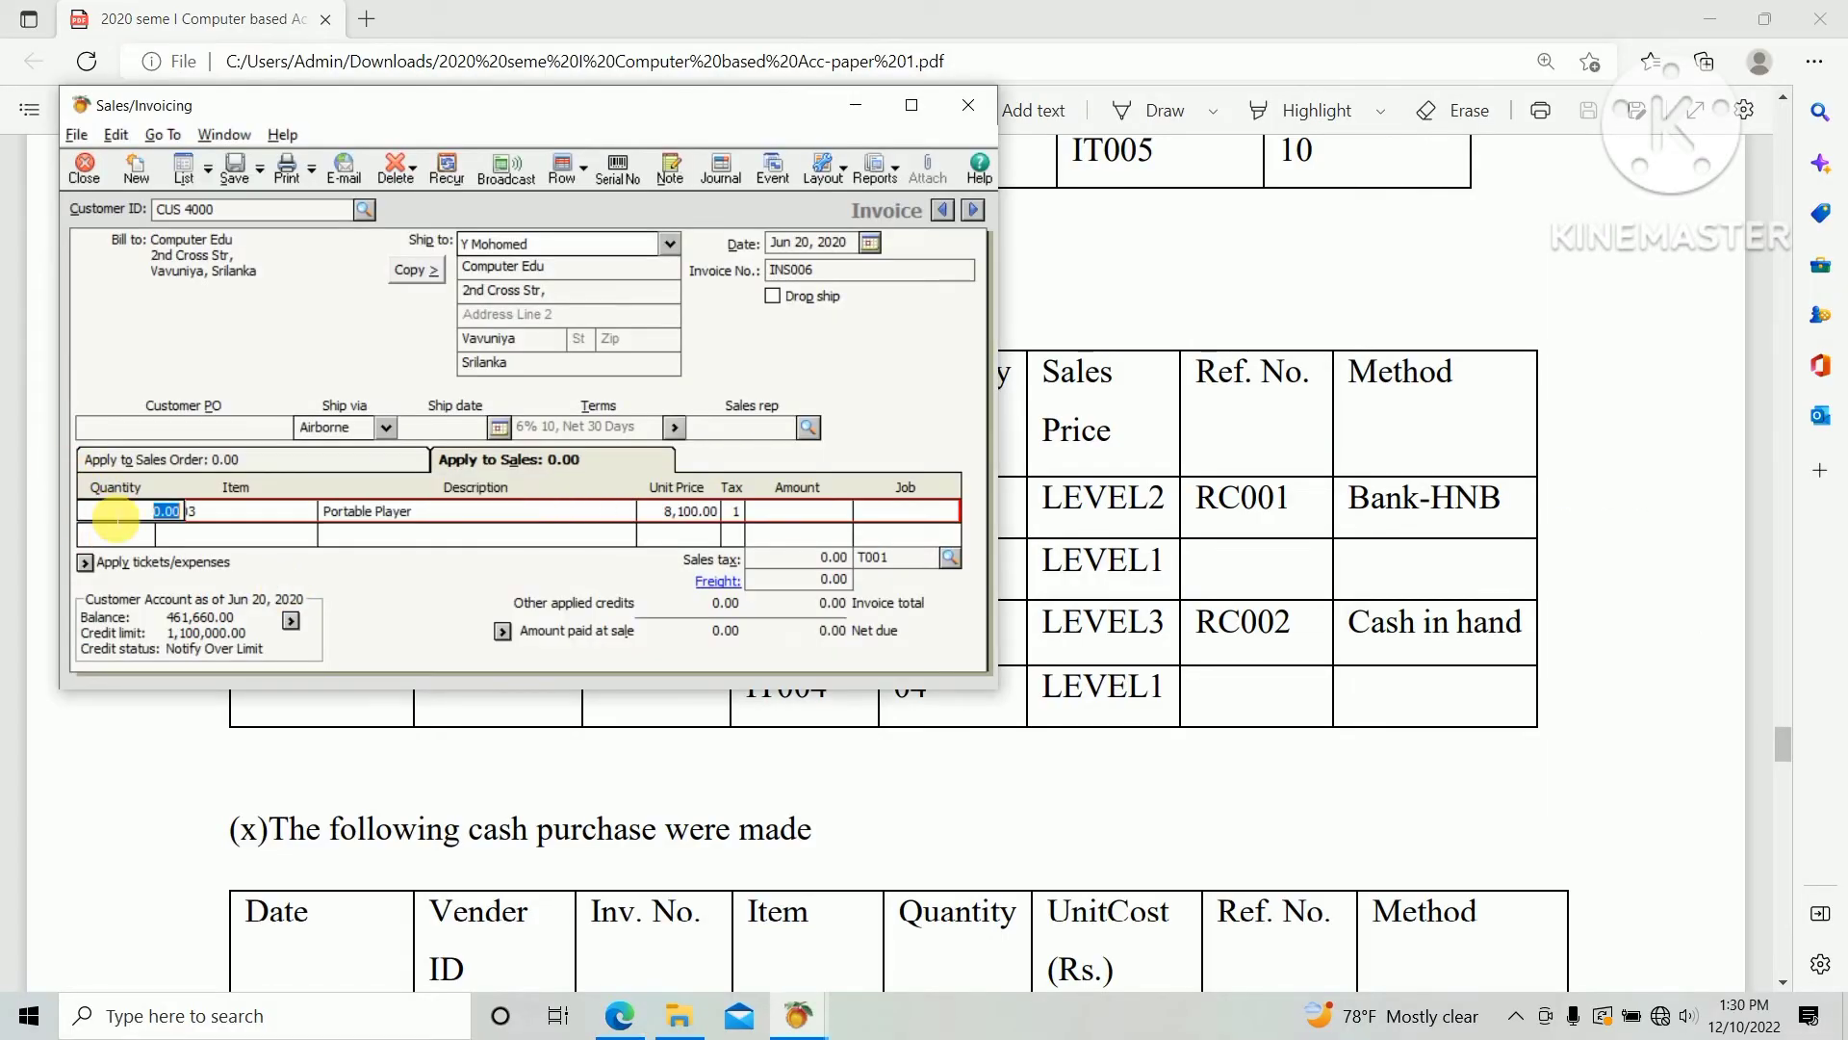
pyautogui.write('5')
pyautogui.press('Tab')
pyautogui.press('Tab')
pyautogui.press('Tab')
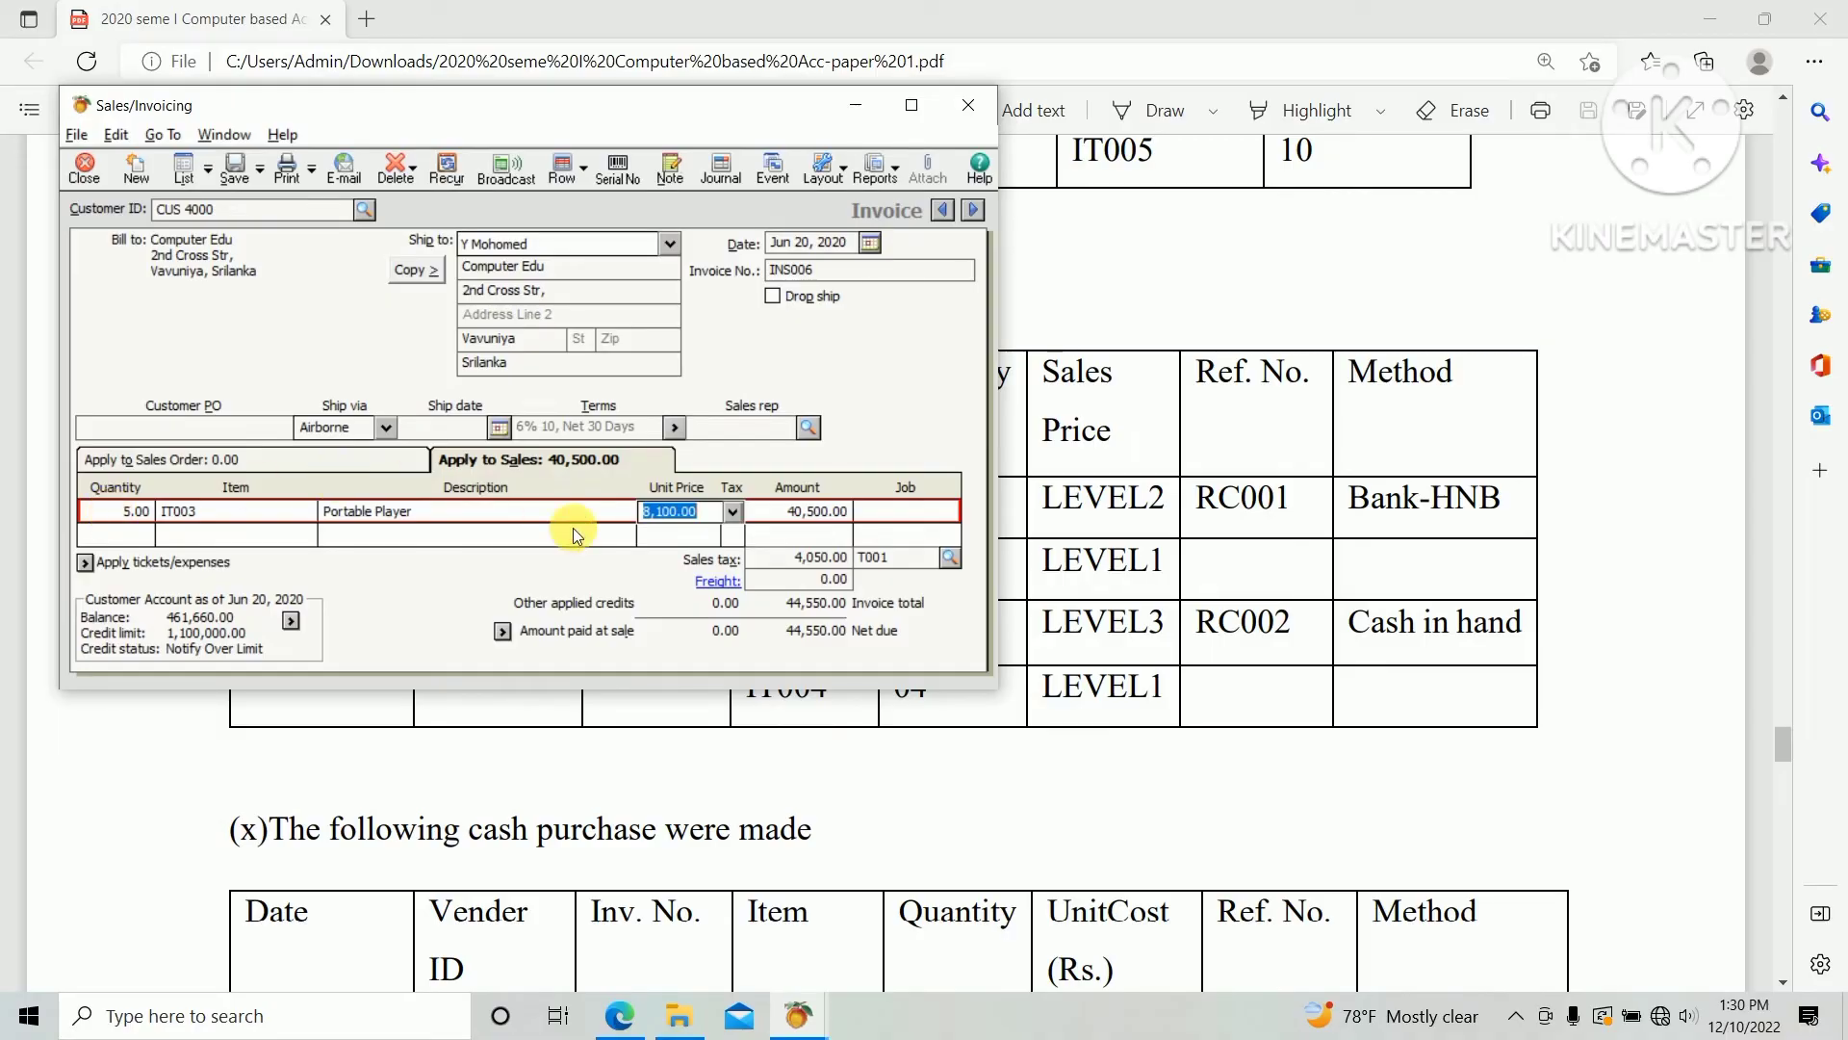
pyautogui.click(739, 510)
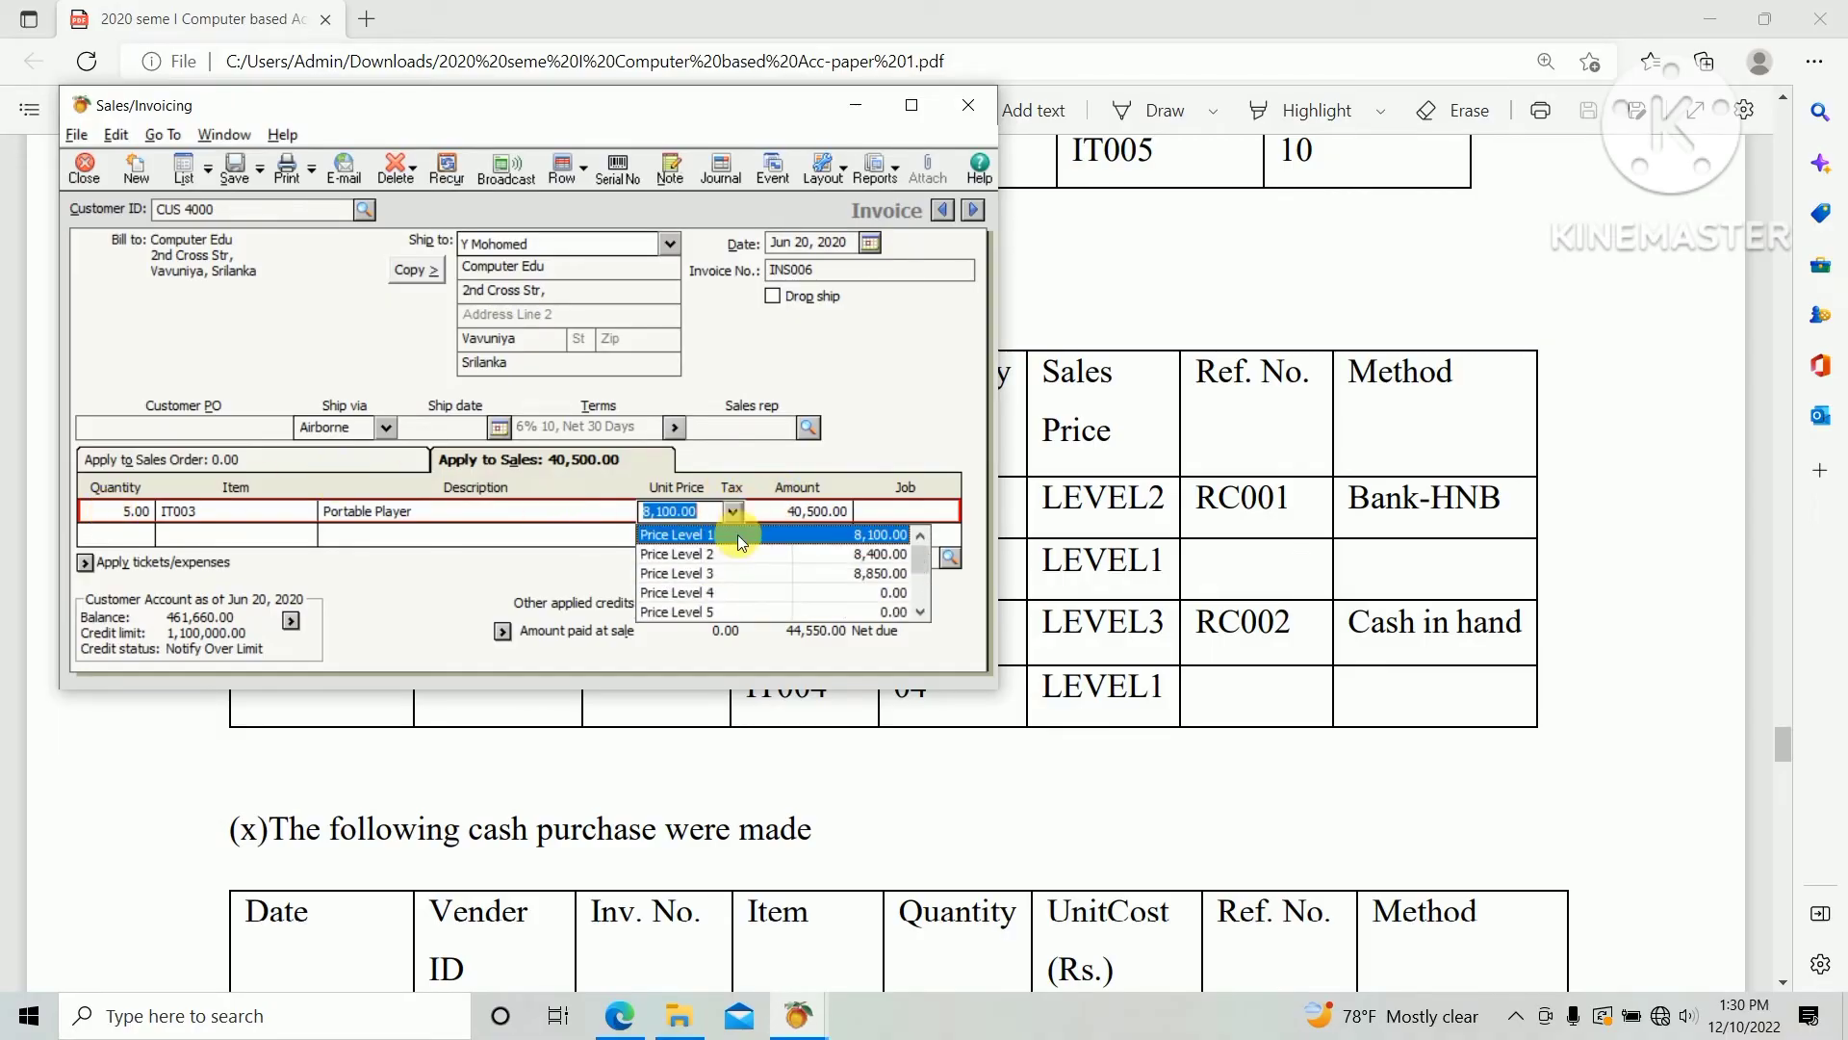
pyautogui.click(727, 576)
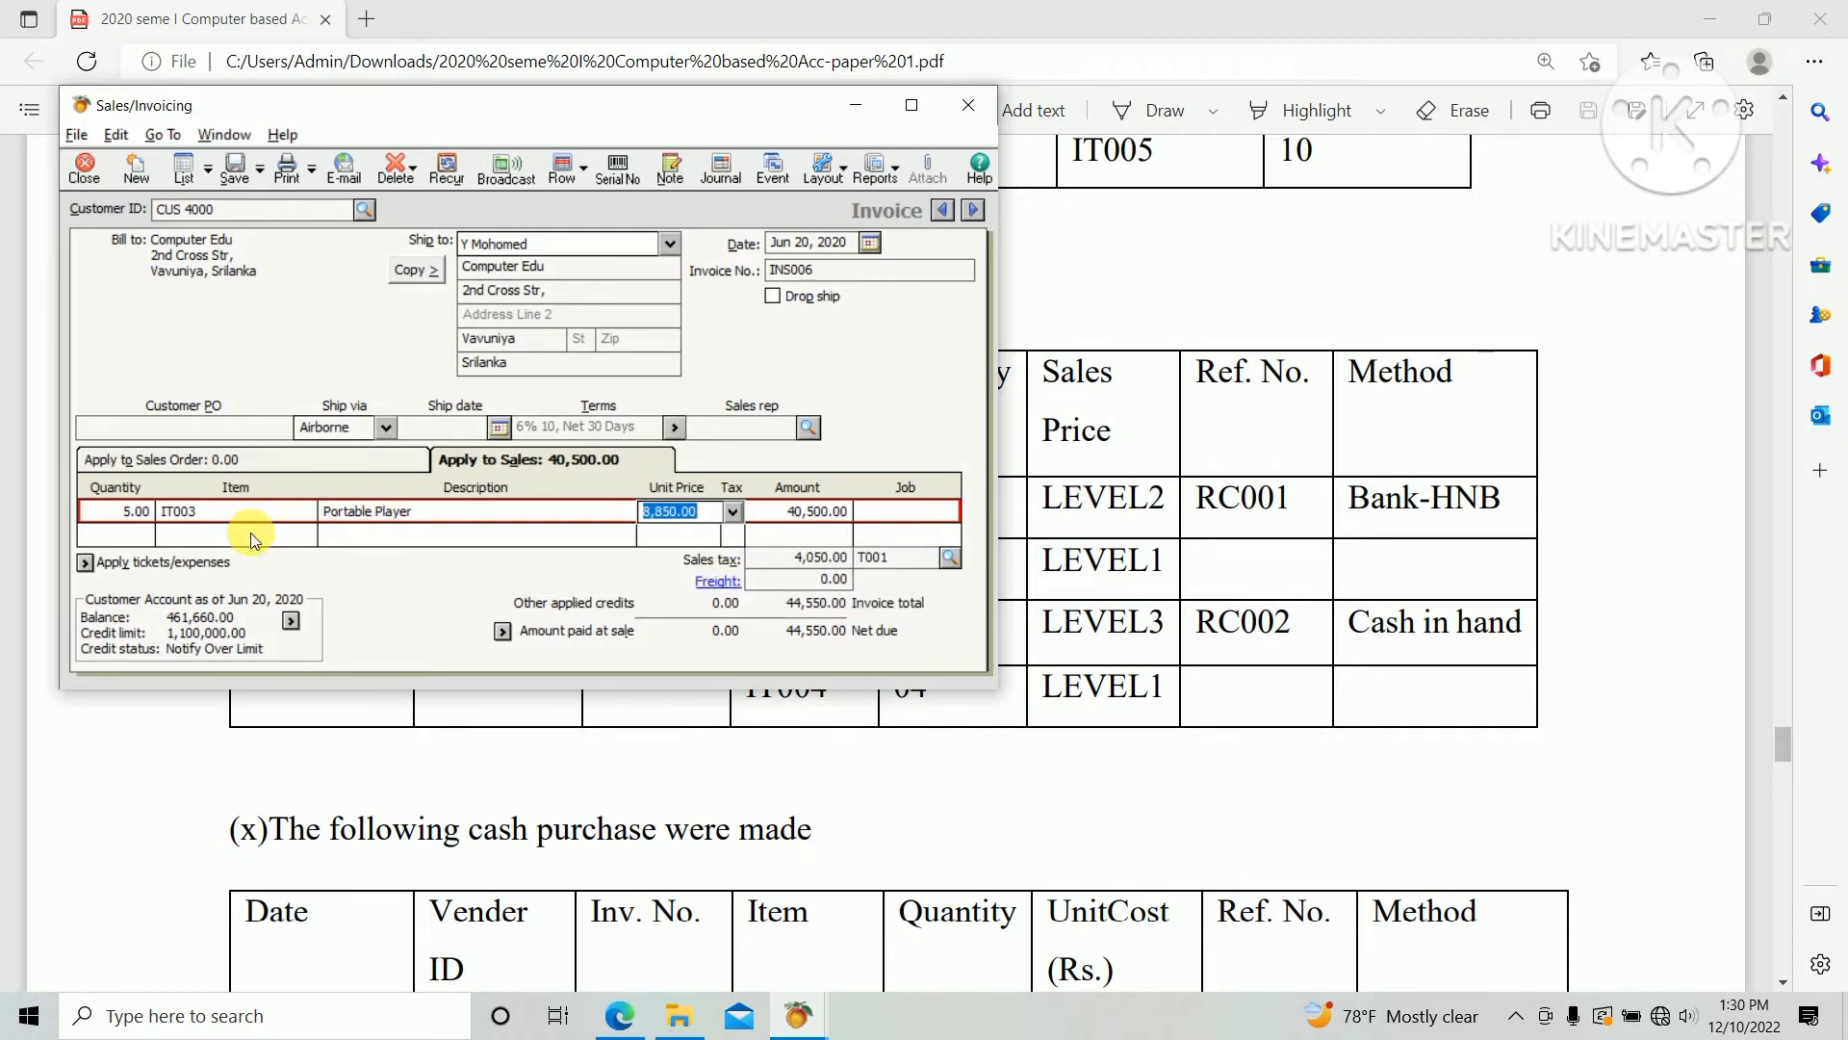
# - Add 4 Display Apples (IT004) at Price Level 1, 7,490.00 each
pyautogui.hotkey('alt', 'Tab')
pyautogui.hotkey('alt', 'Tab')
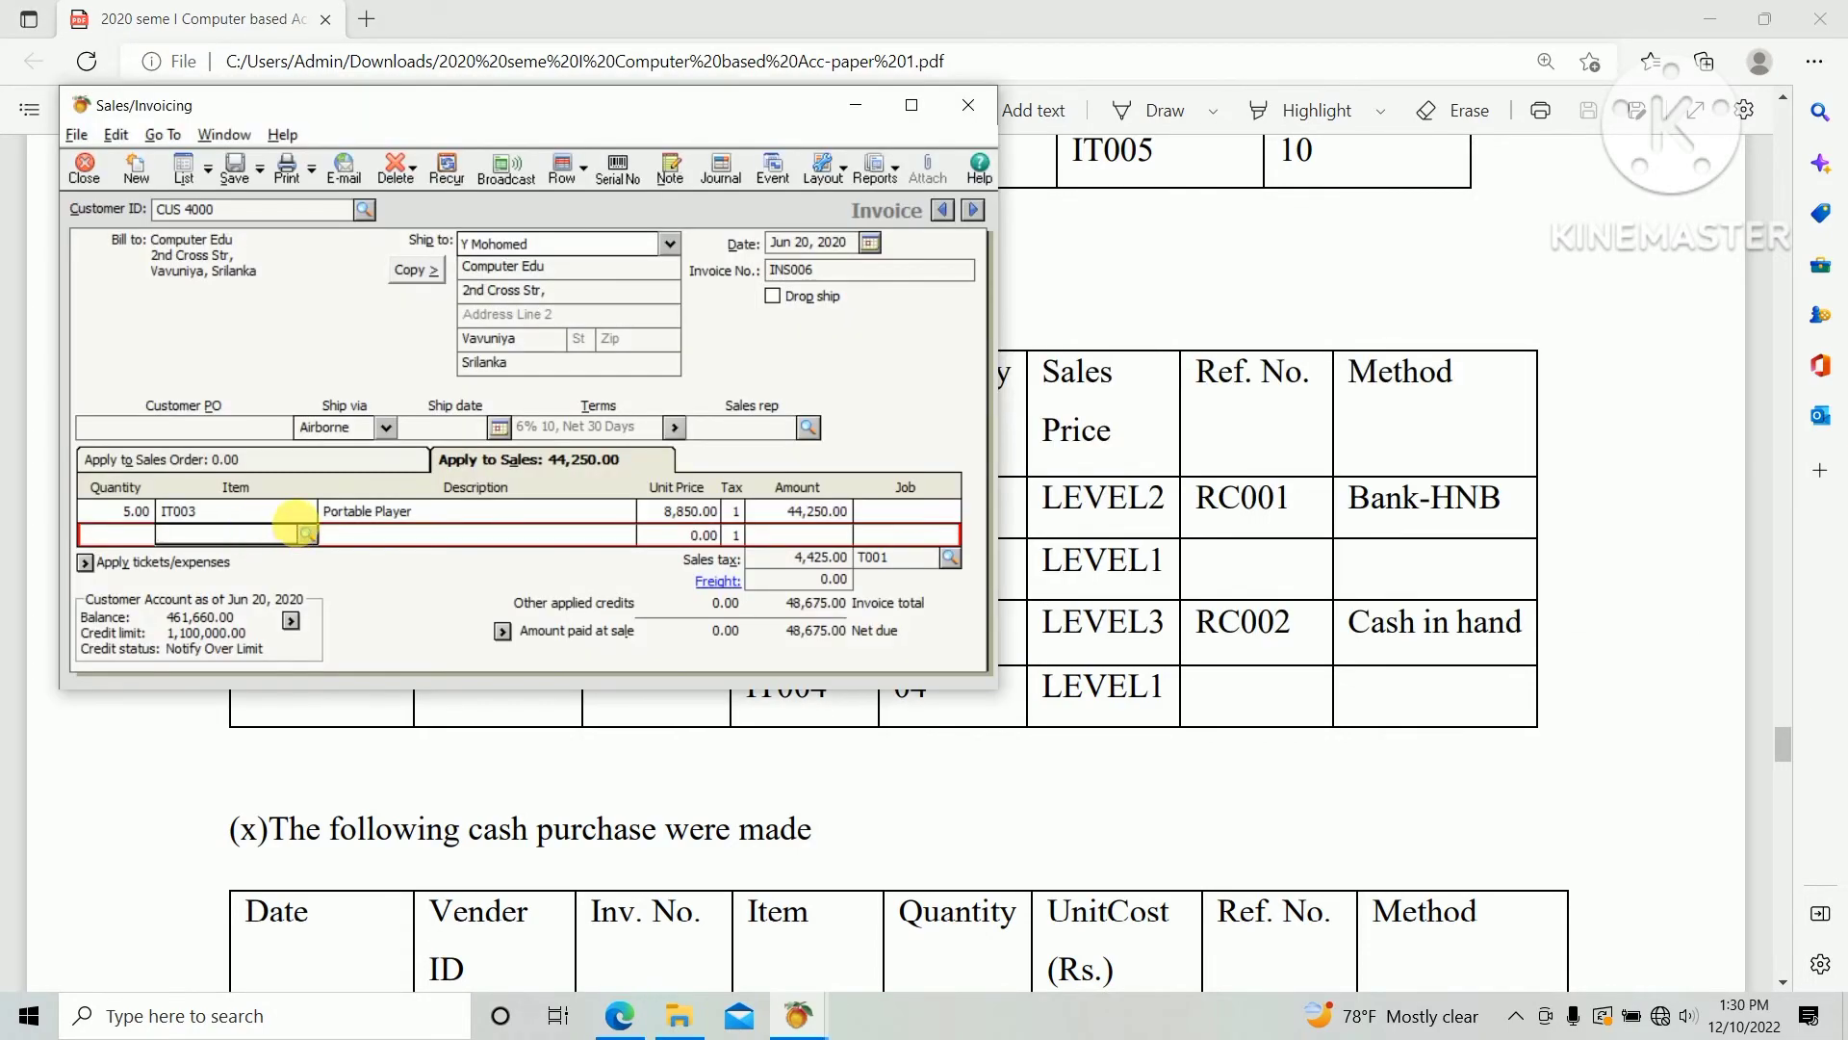
pyautogui.click(305, 534)
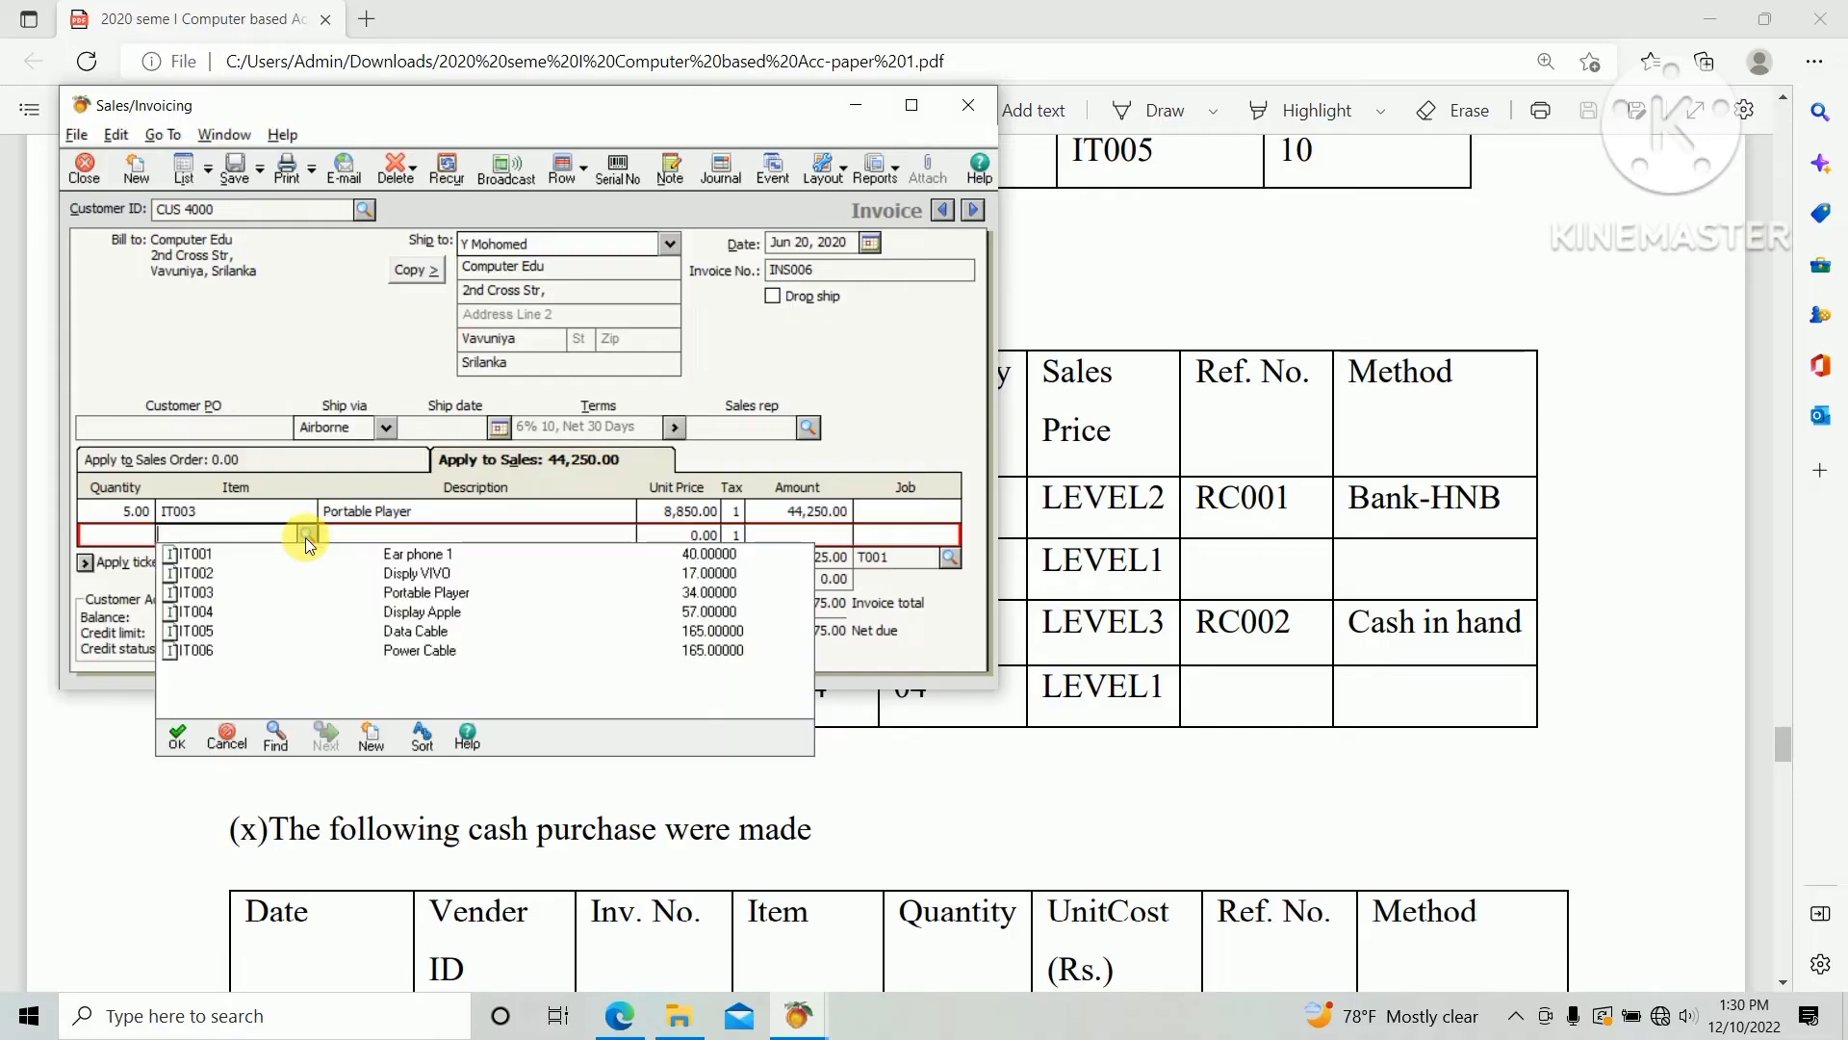
pyautogui.doubleClick(248, 613)
pyautogui.click(119, 529)
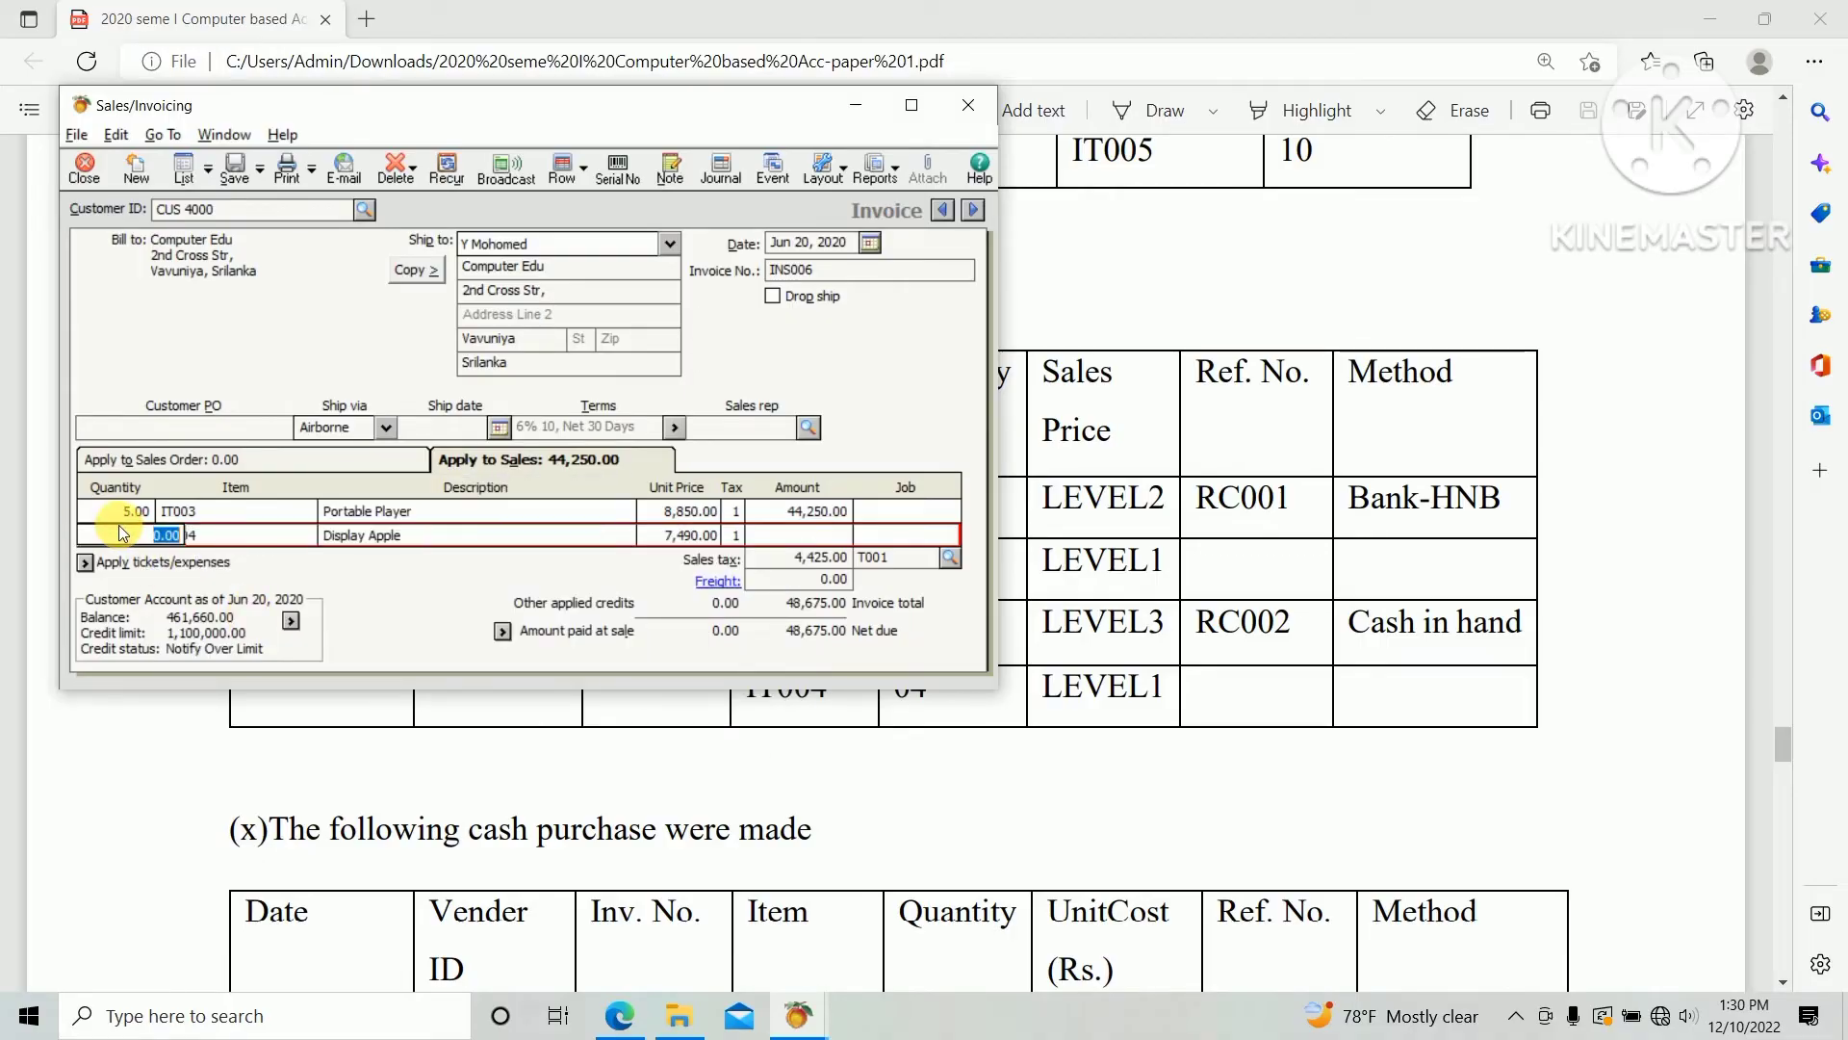
pyautogui.write('4')
pyautogui.press('Tab')
pyautogui.press('Tab')
pyautogui.press('Tab')
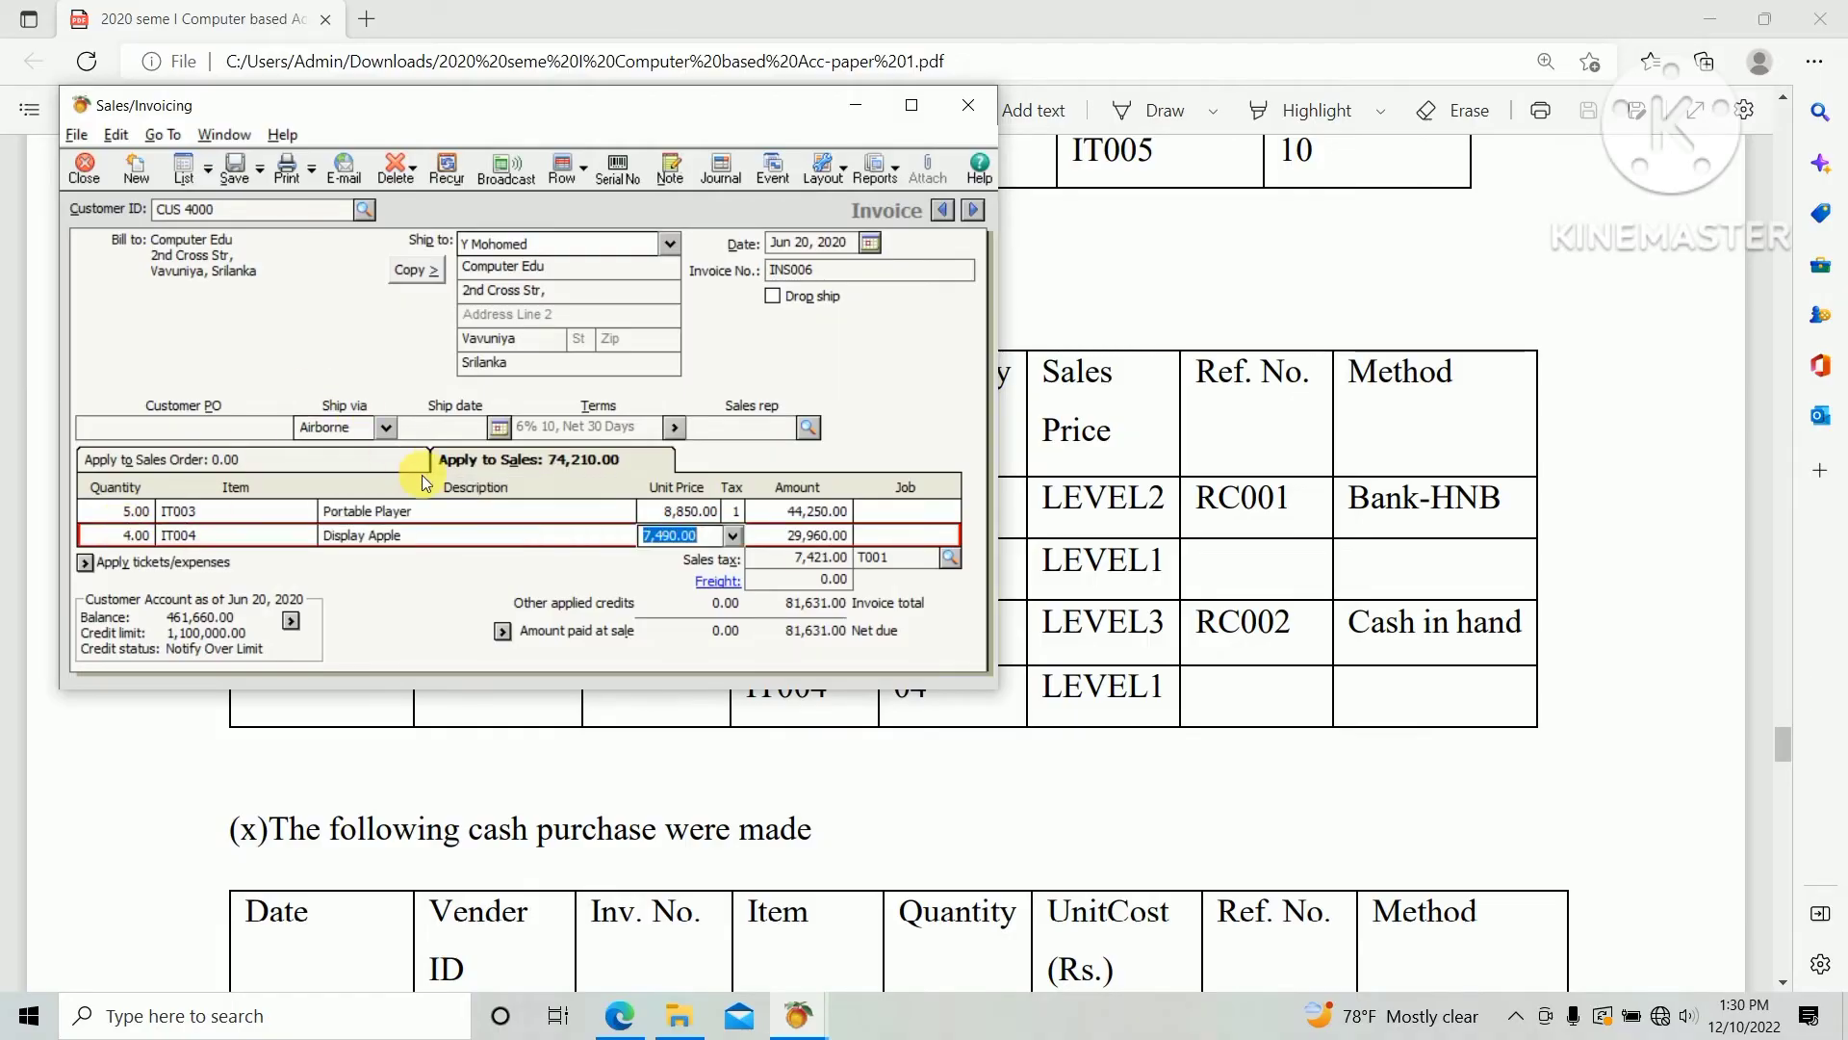
pyautogui.click(733, 537)
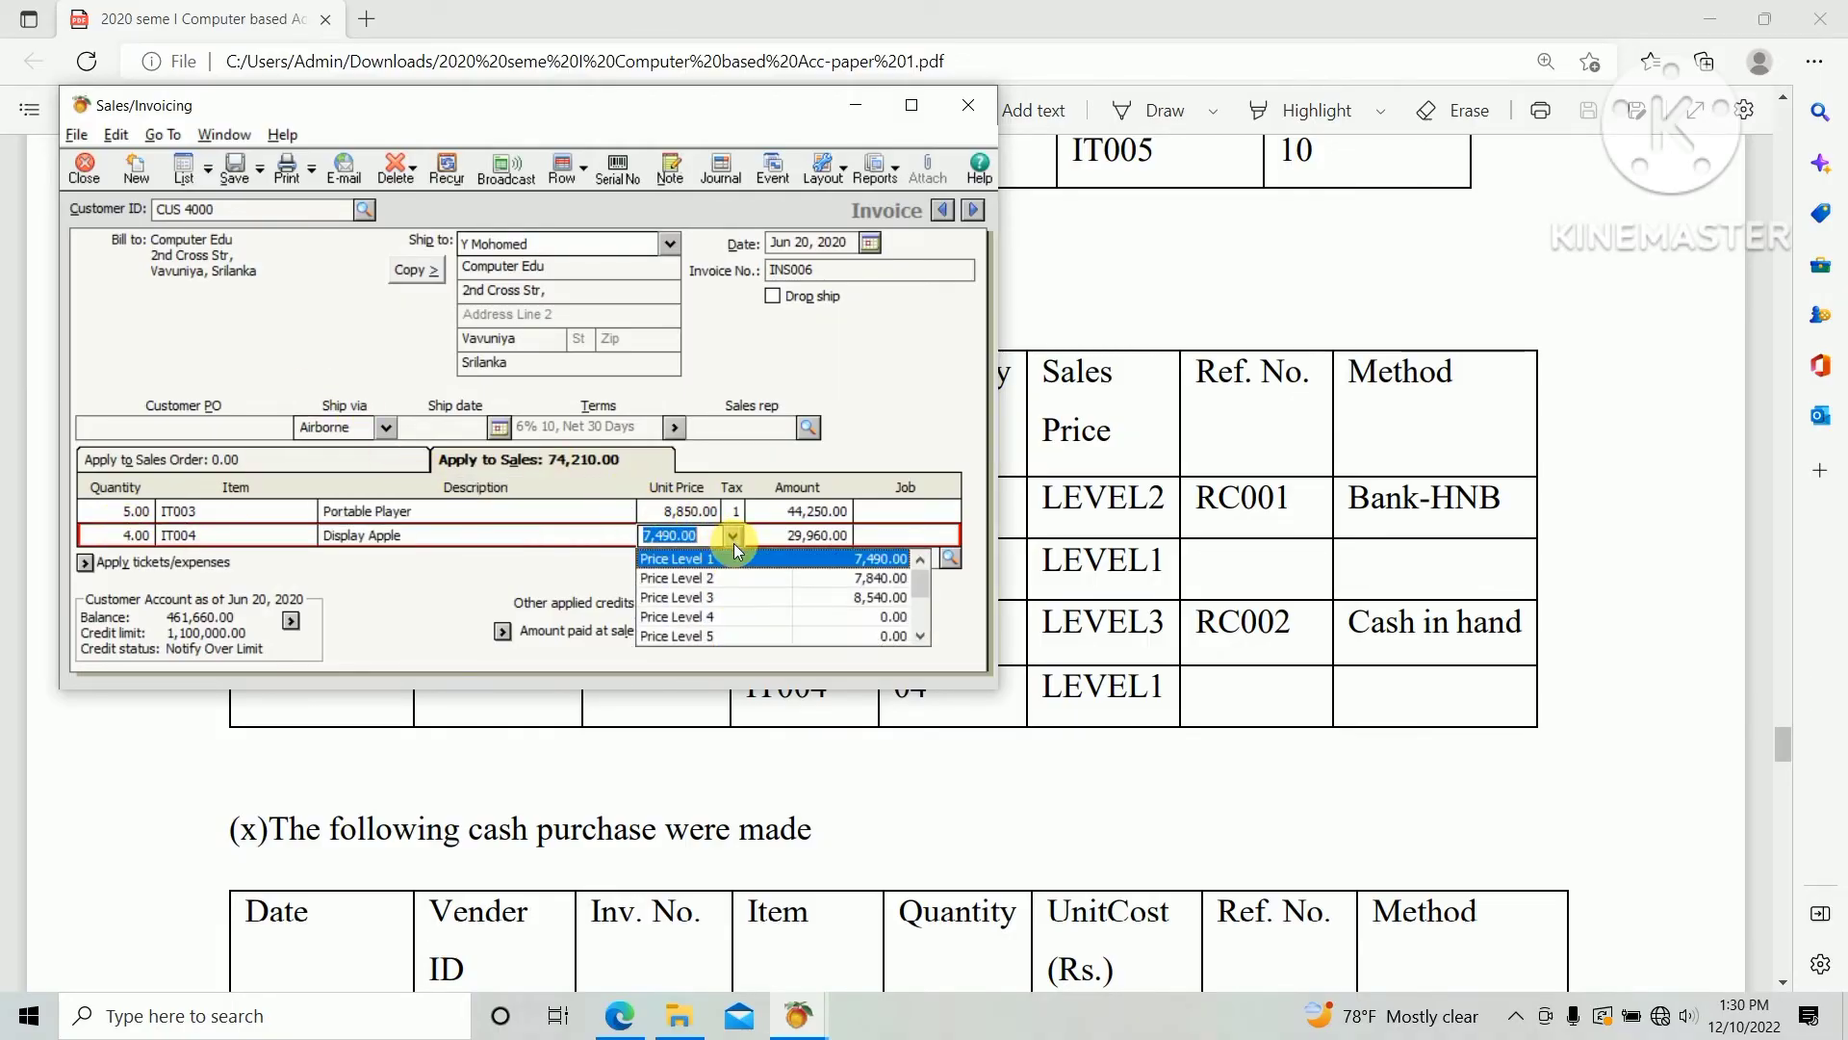
pyautogui.click(728, 560)
pyautogui.click(722, 731)
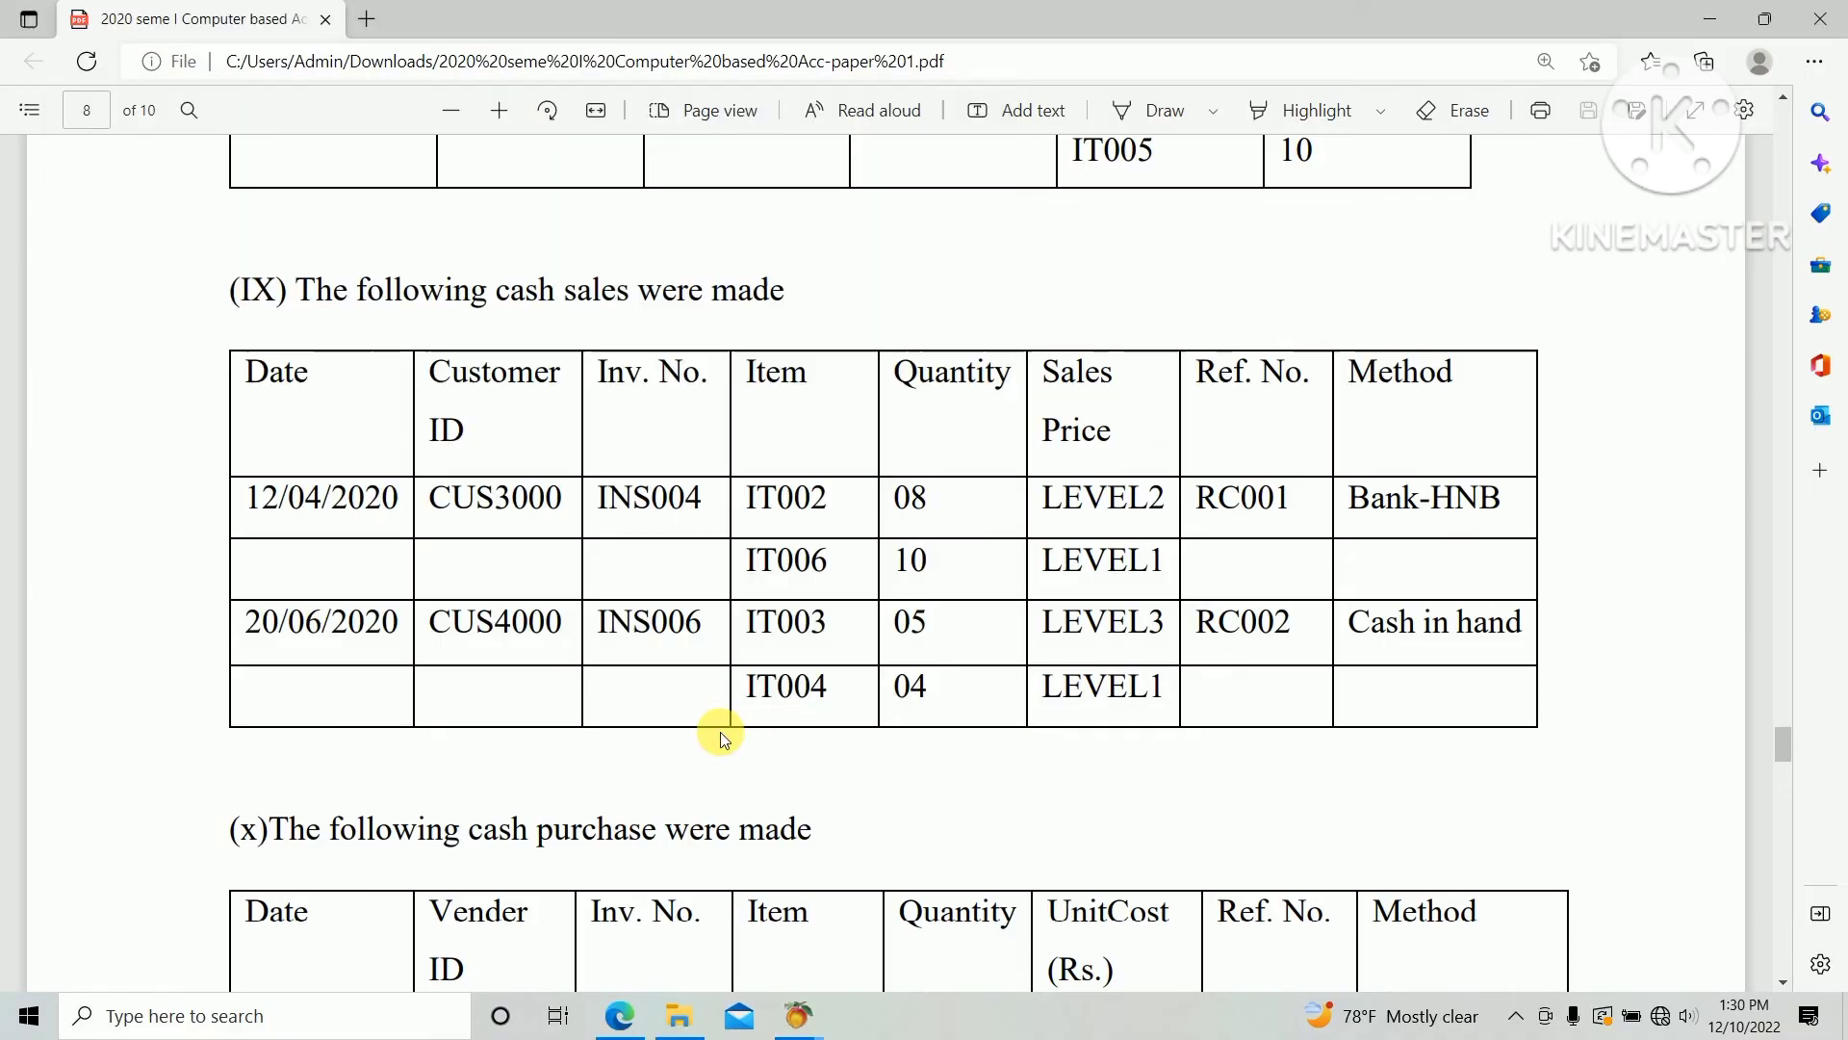
pyautogui.hotkey('alt', 'Tab')
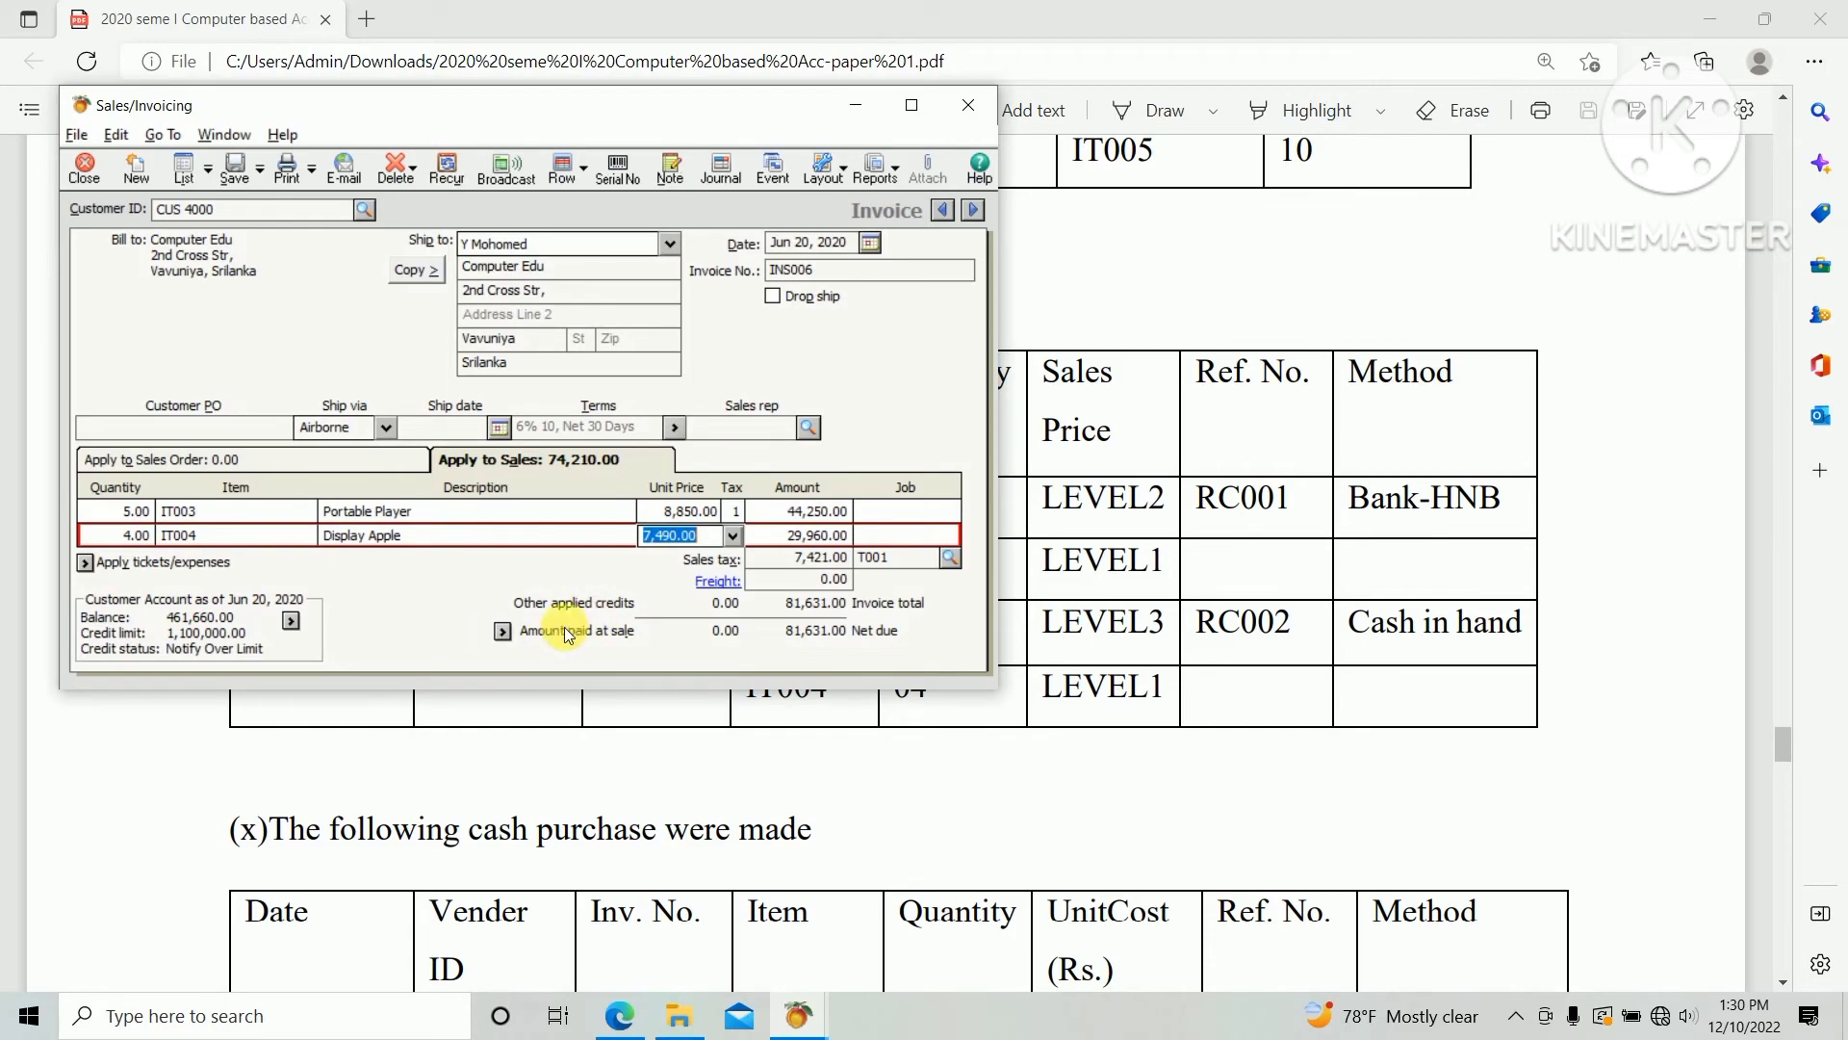
# - Record receipt RC002 for 81,631.00 paid at sale into Cash in hand on invoice INS006
pyautogui.click(501, 631)
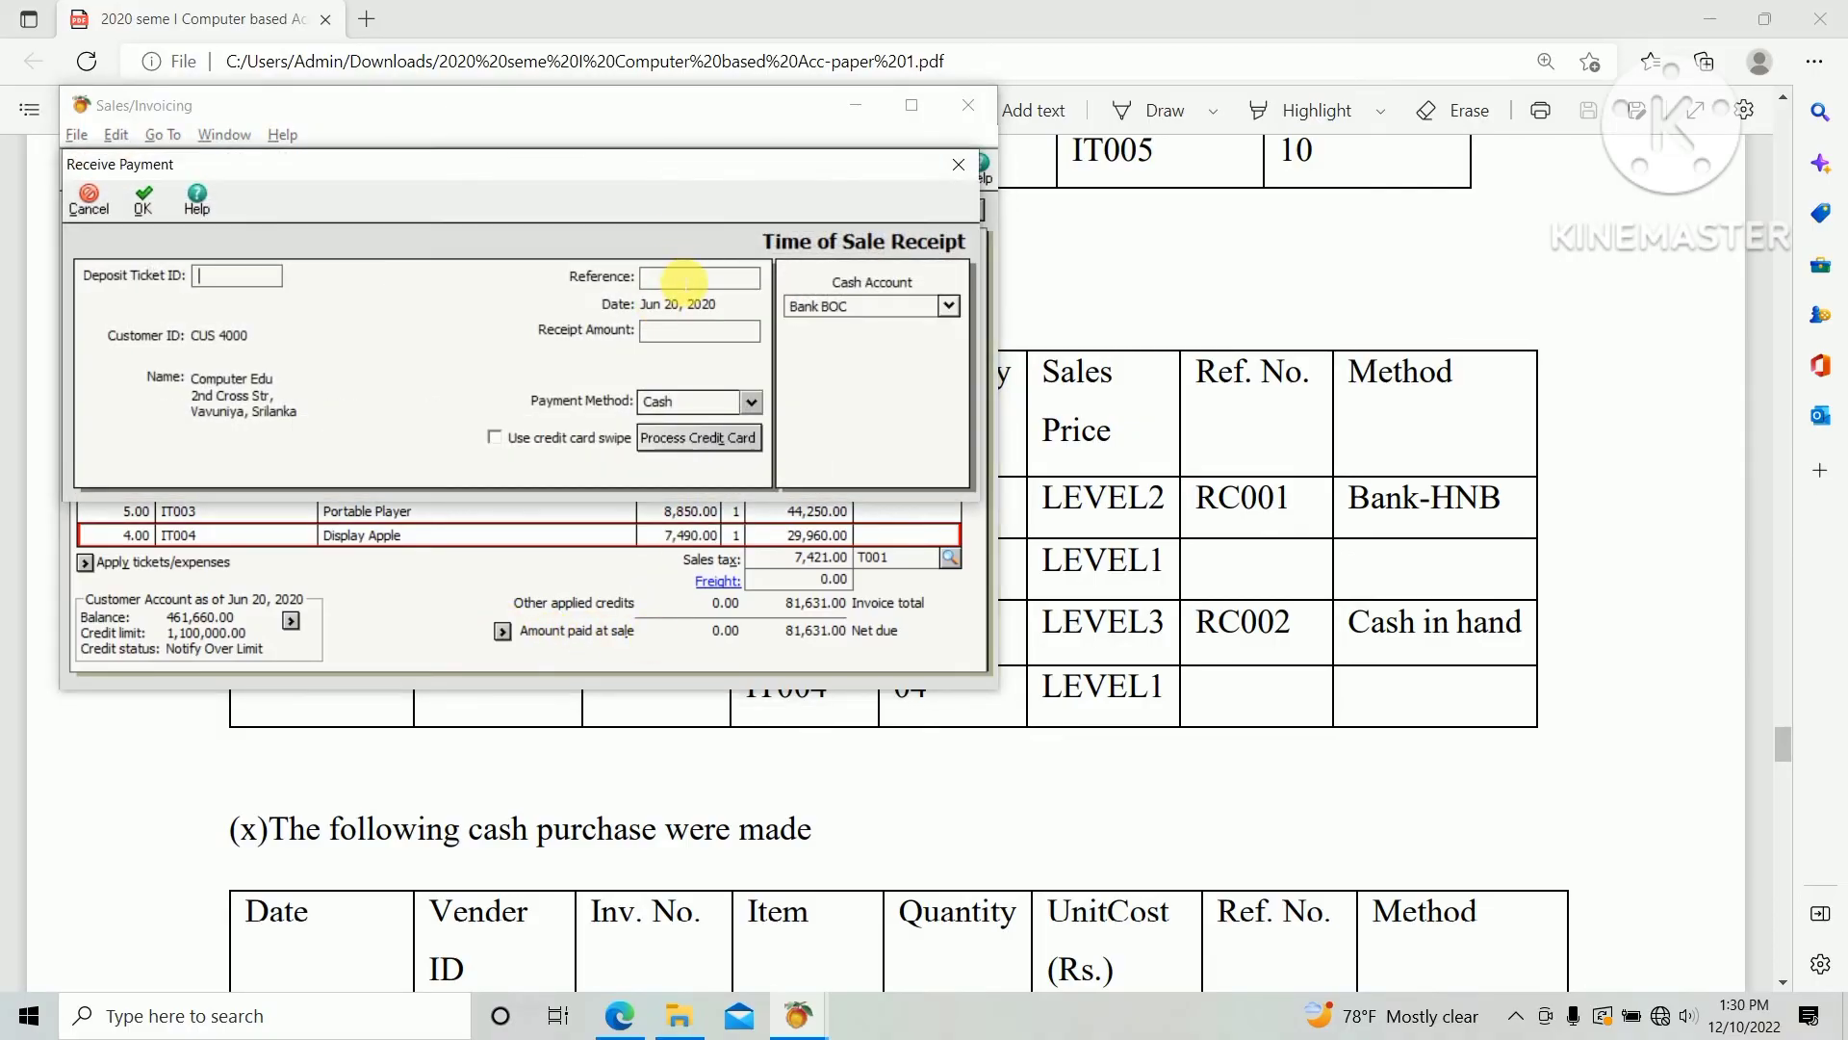
pyautogui.click(684, 278)
pyautogui.write('Rc')
pyautogui.press('BackSpace')
pyautogui.write('C')
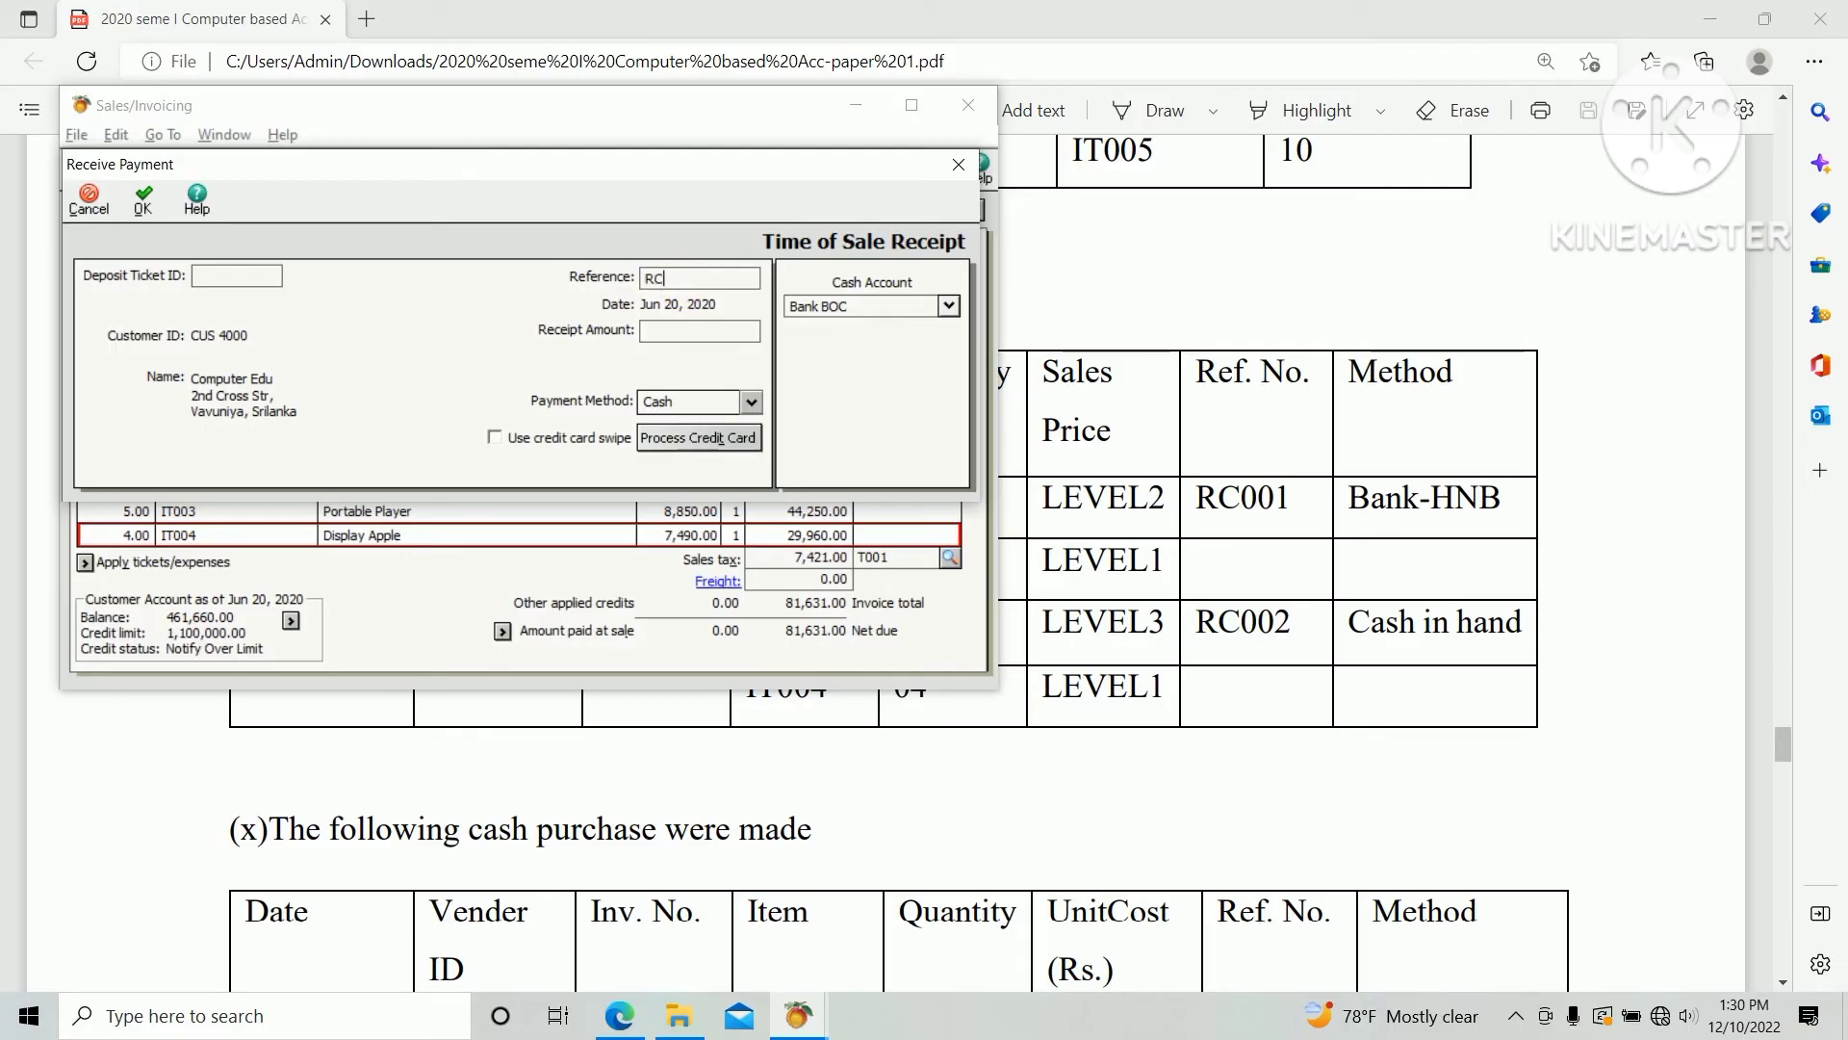
pyautogui.write('002')
pyautogui.press('Tab')
pyautogui.write('81631')
pyautogui.press('Tab')
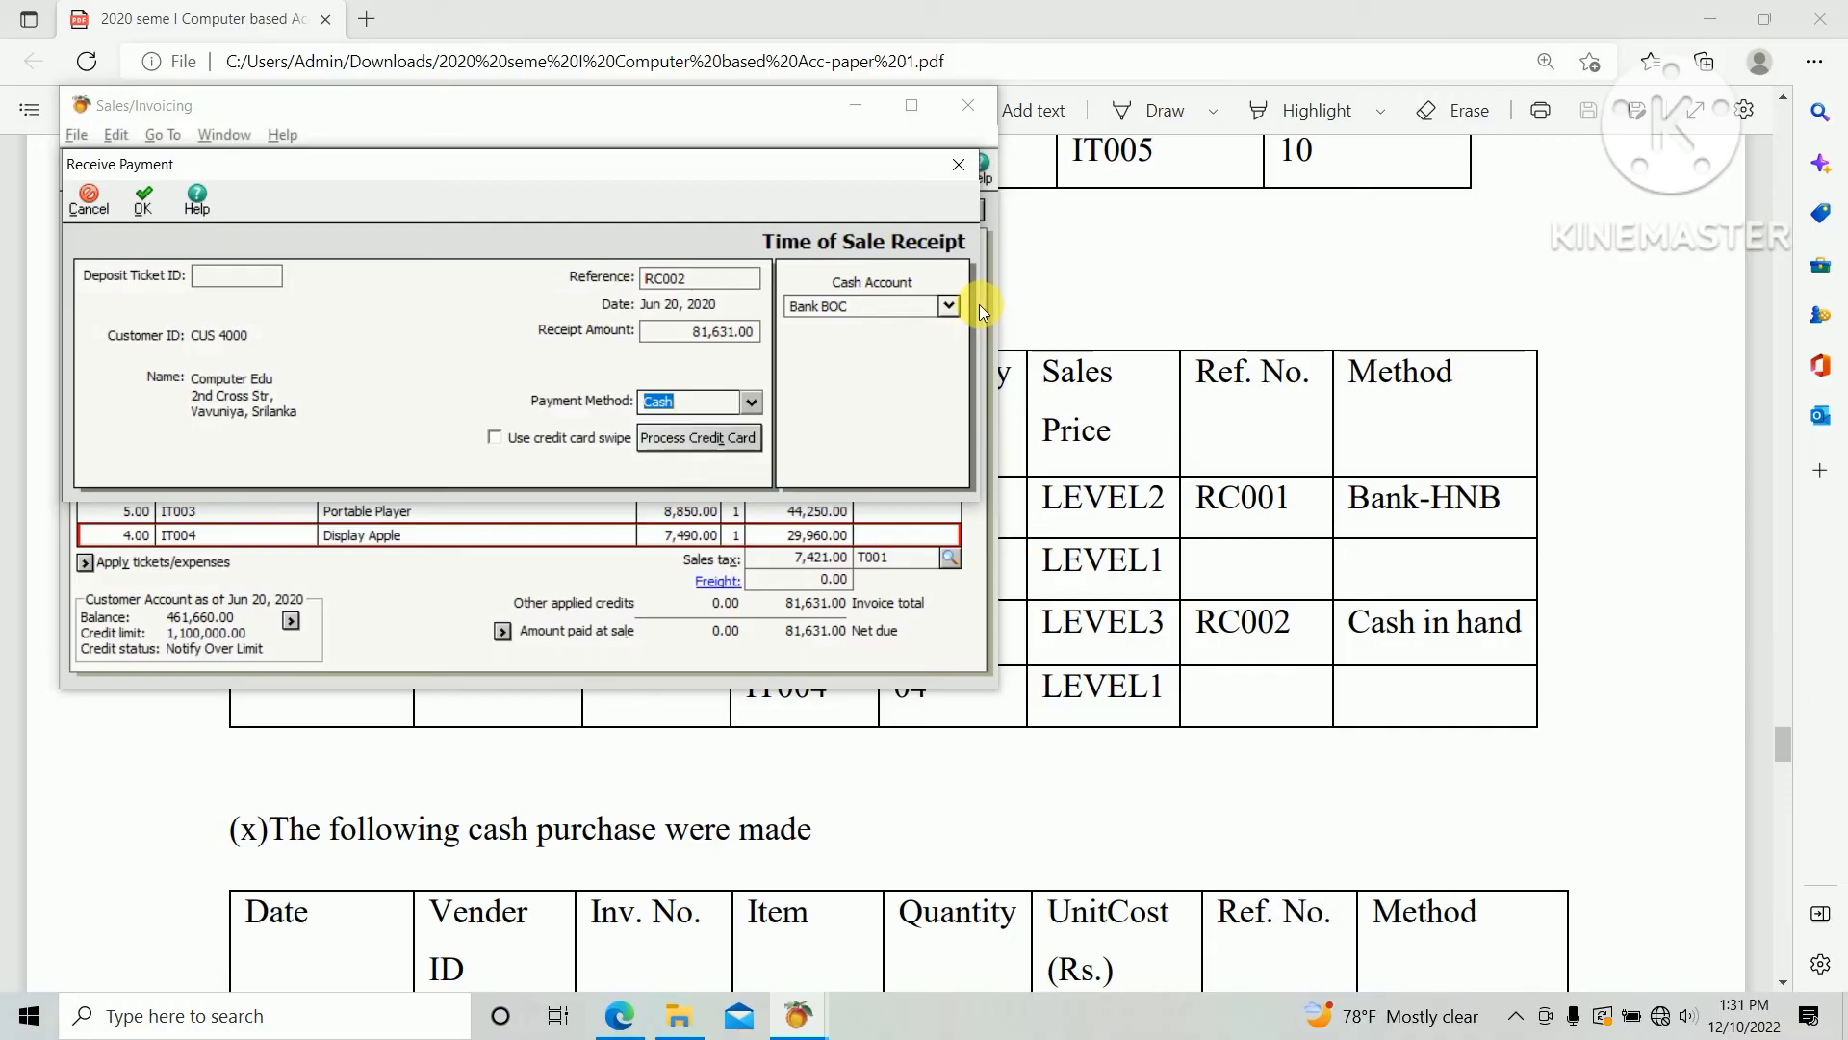
pyautogui.click(955, 308)
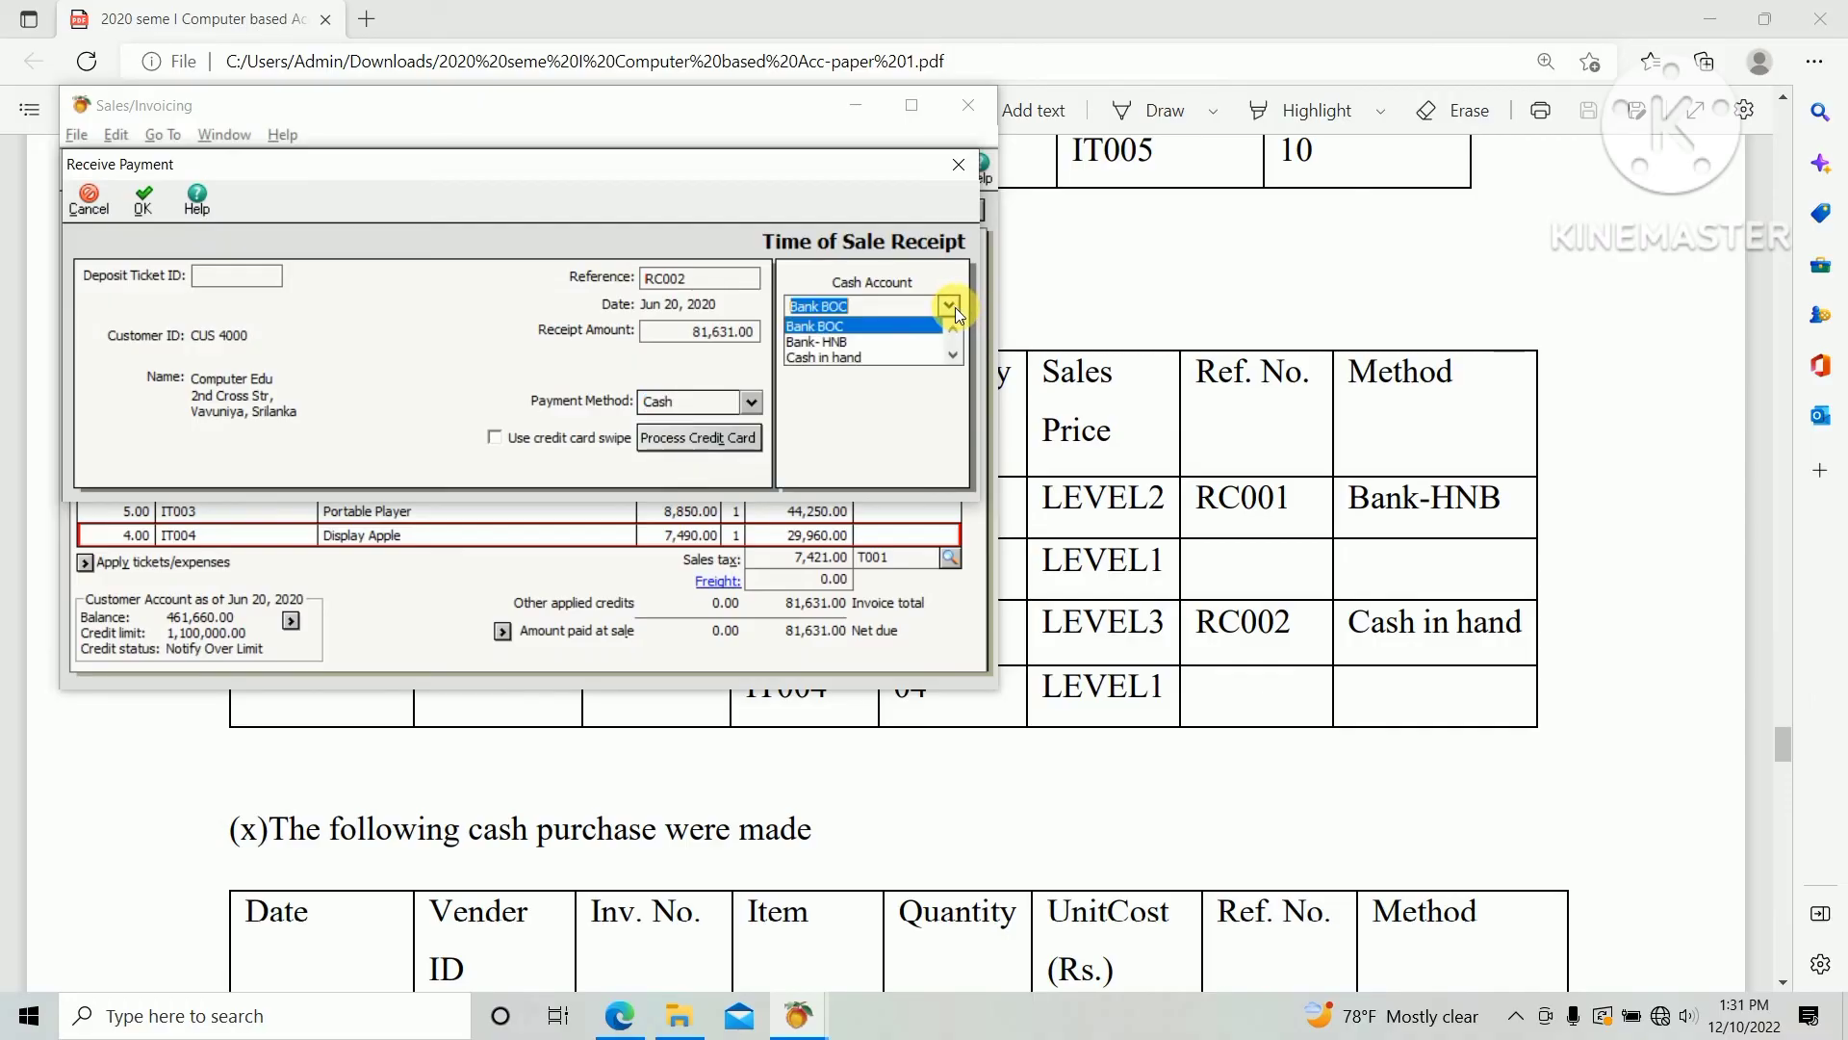
pyautogui.click(875, 356)
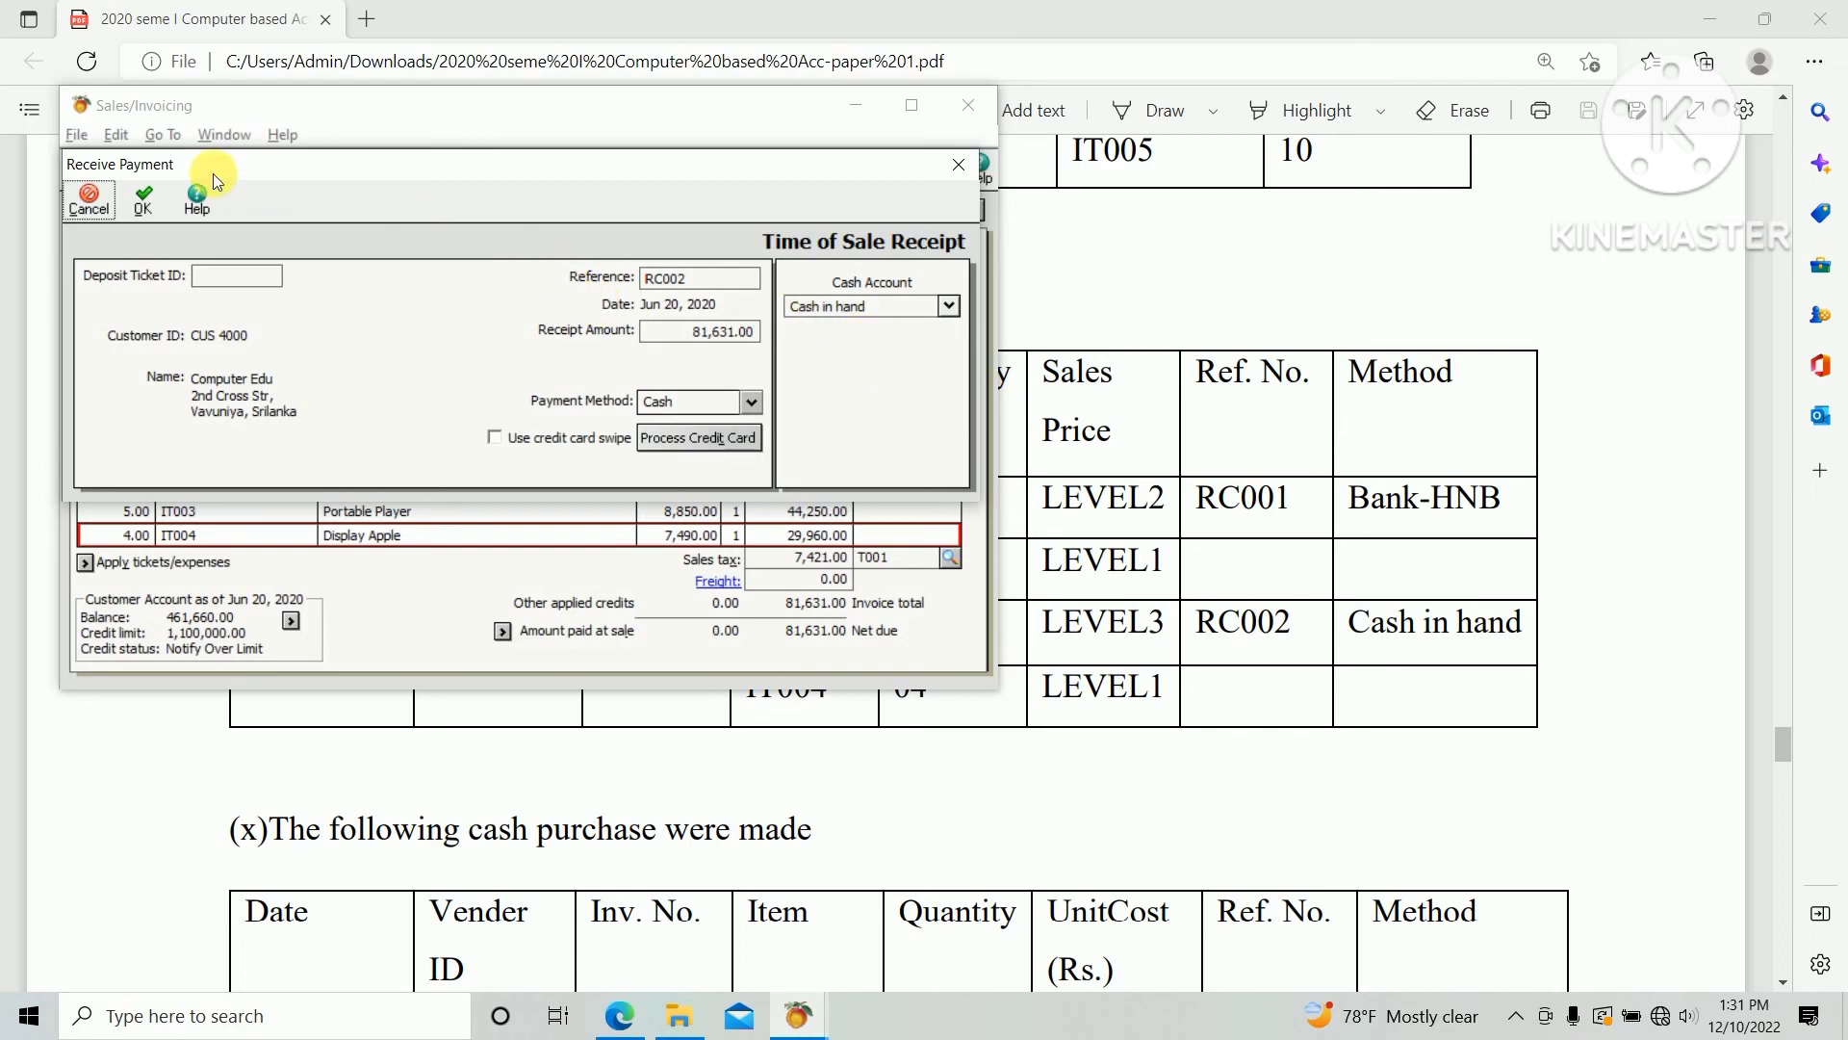
pyautogui.click(143, 200)
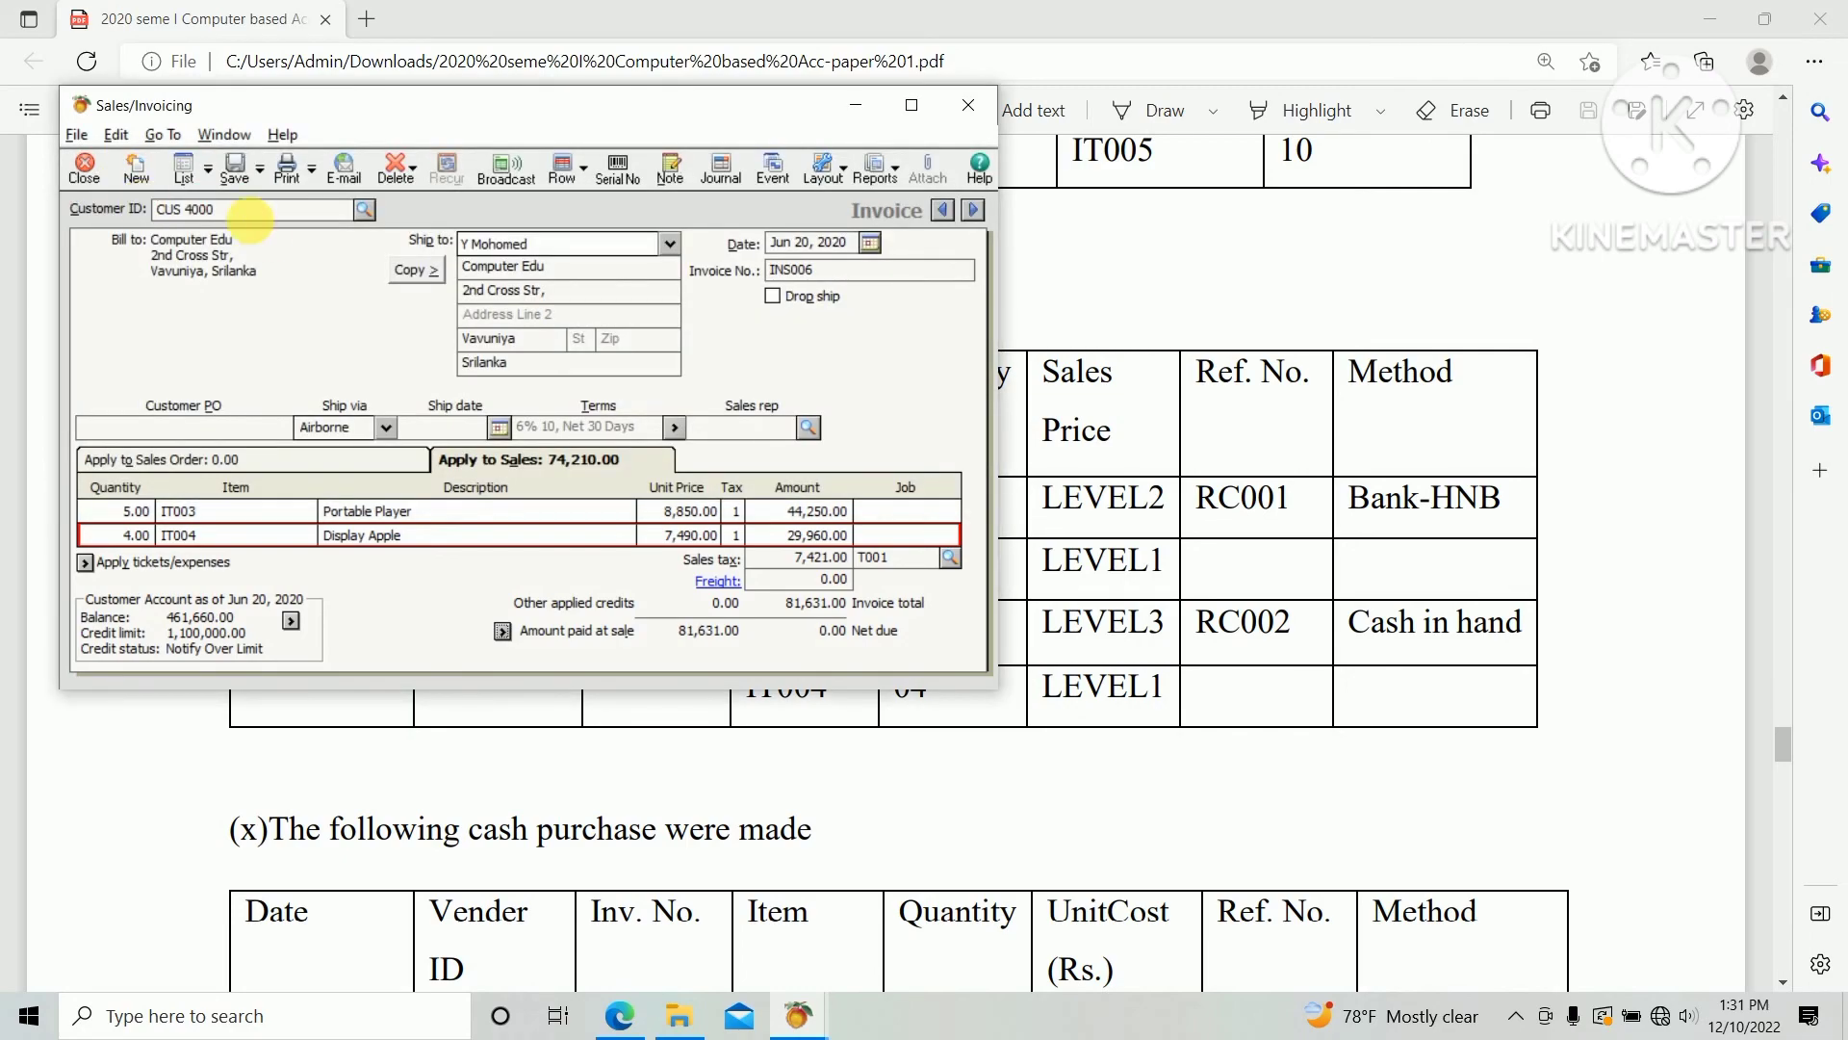
# - Save invoice INS006 and close the Sales/Invoicing window
pyautogui.click(236, 170)
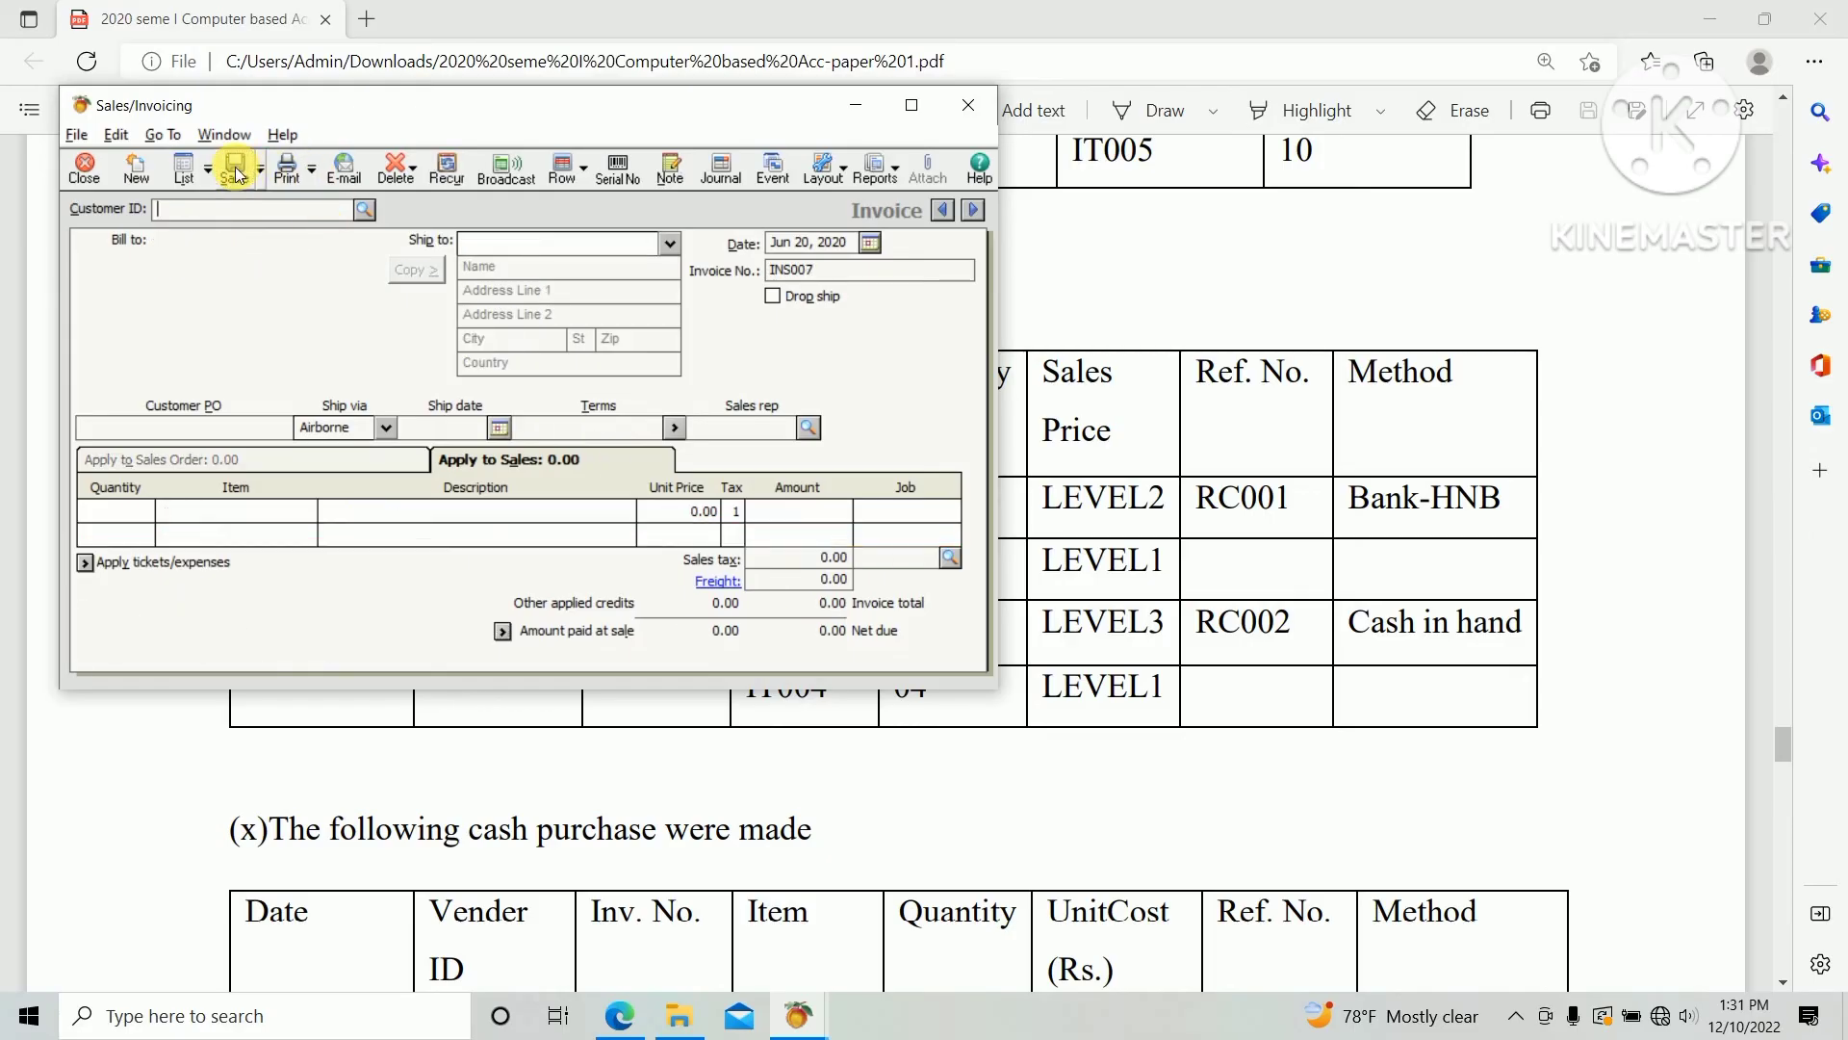
pyautogui.click(956, 101)
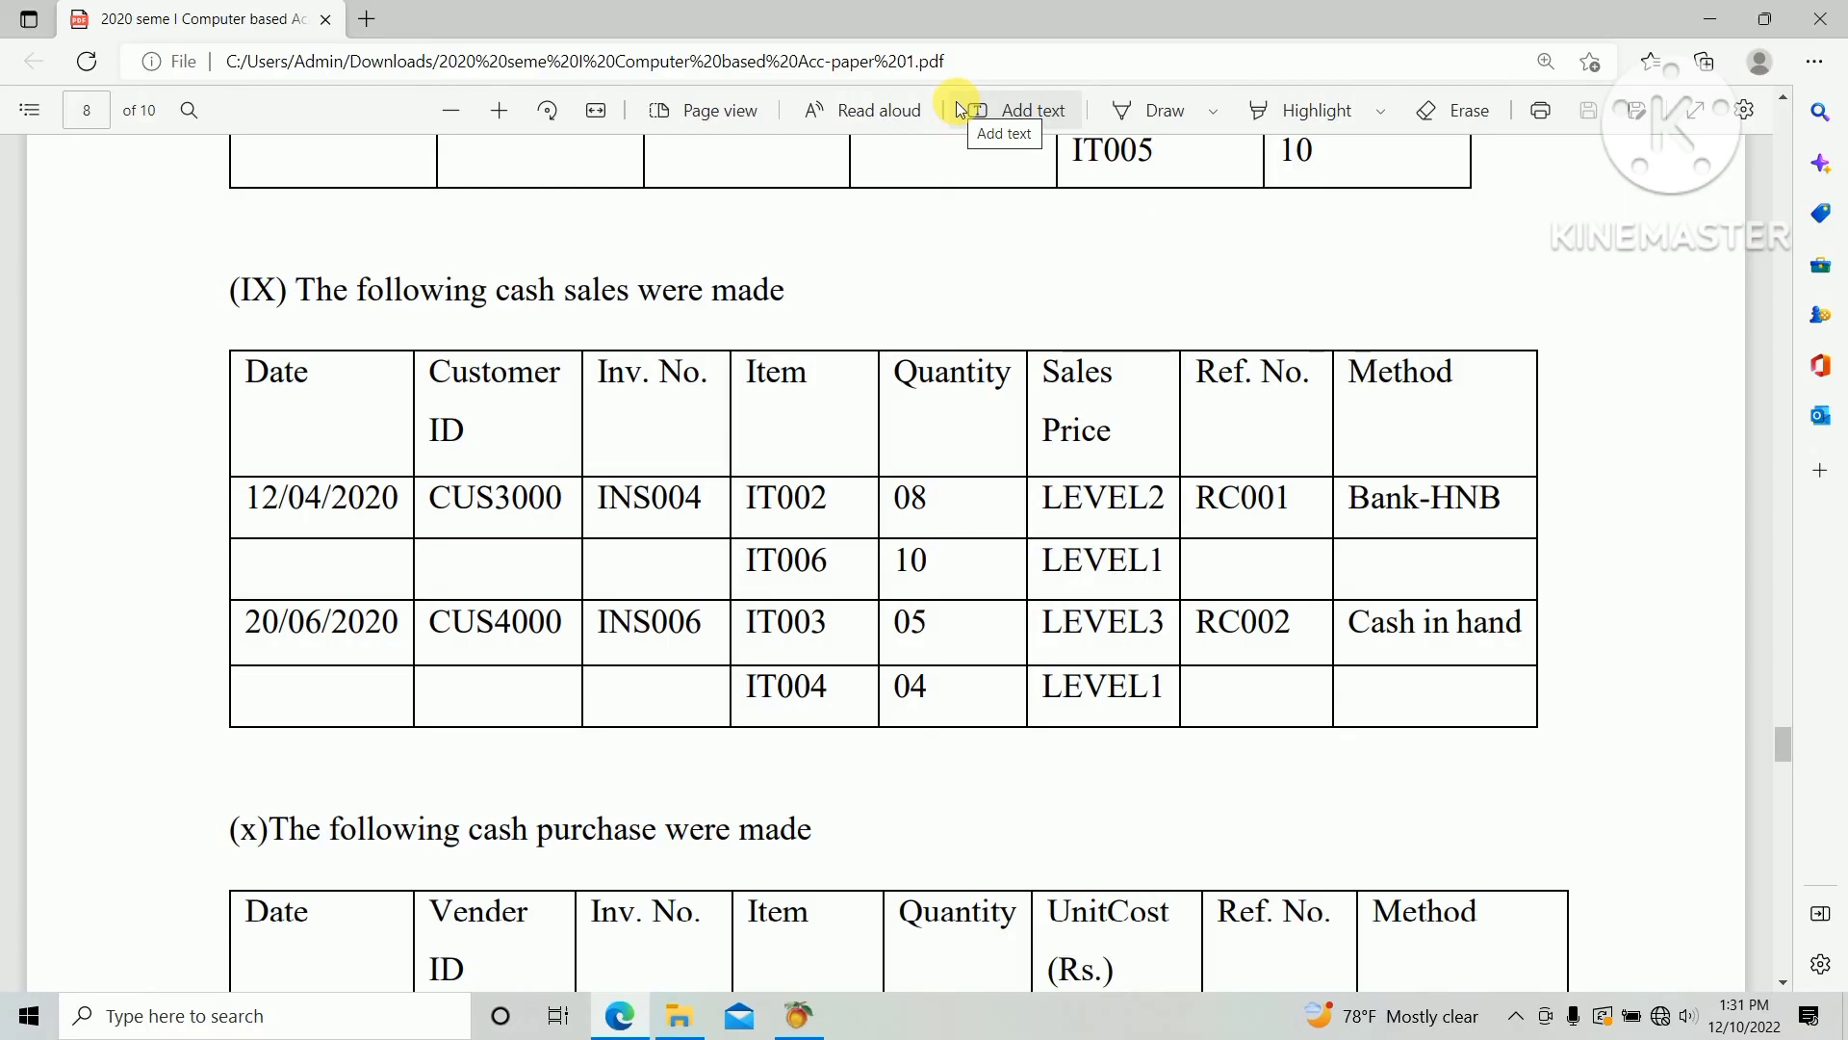